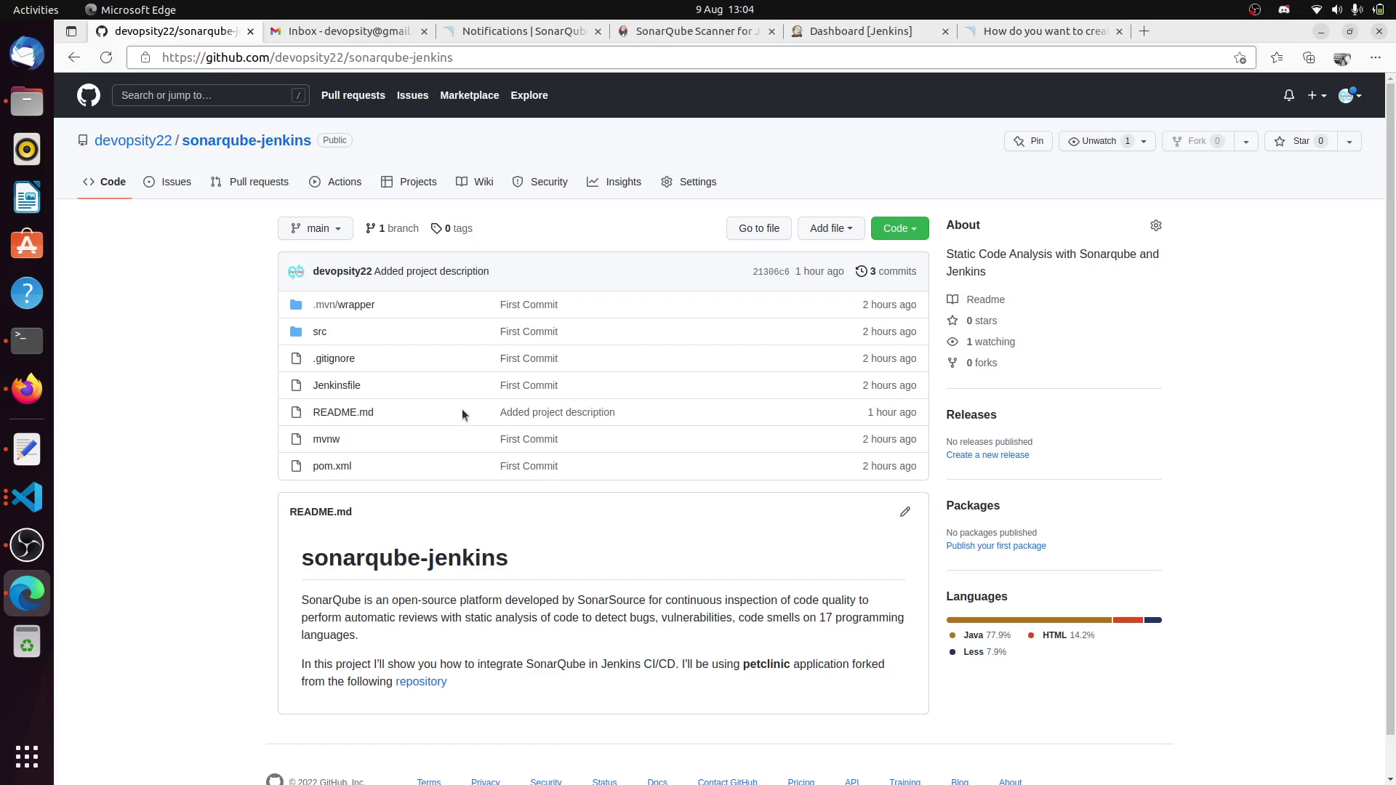
- Review the Ansible playbook runs for Jenkins and SonarQube in the Visual Studio Code terminal
left_click(27, 497)
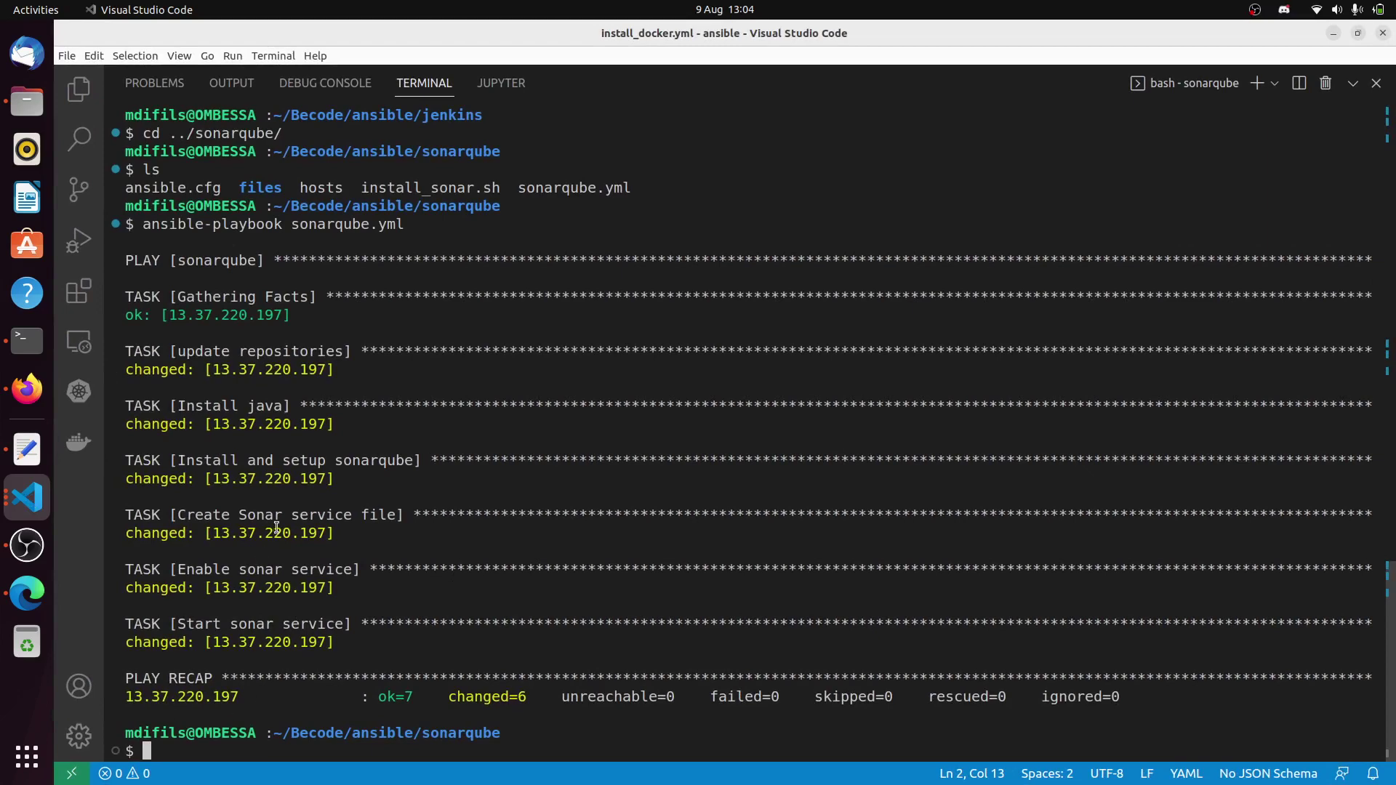
scroll(342, 487, "up", 2)
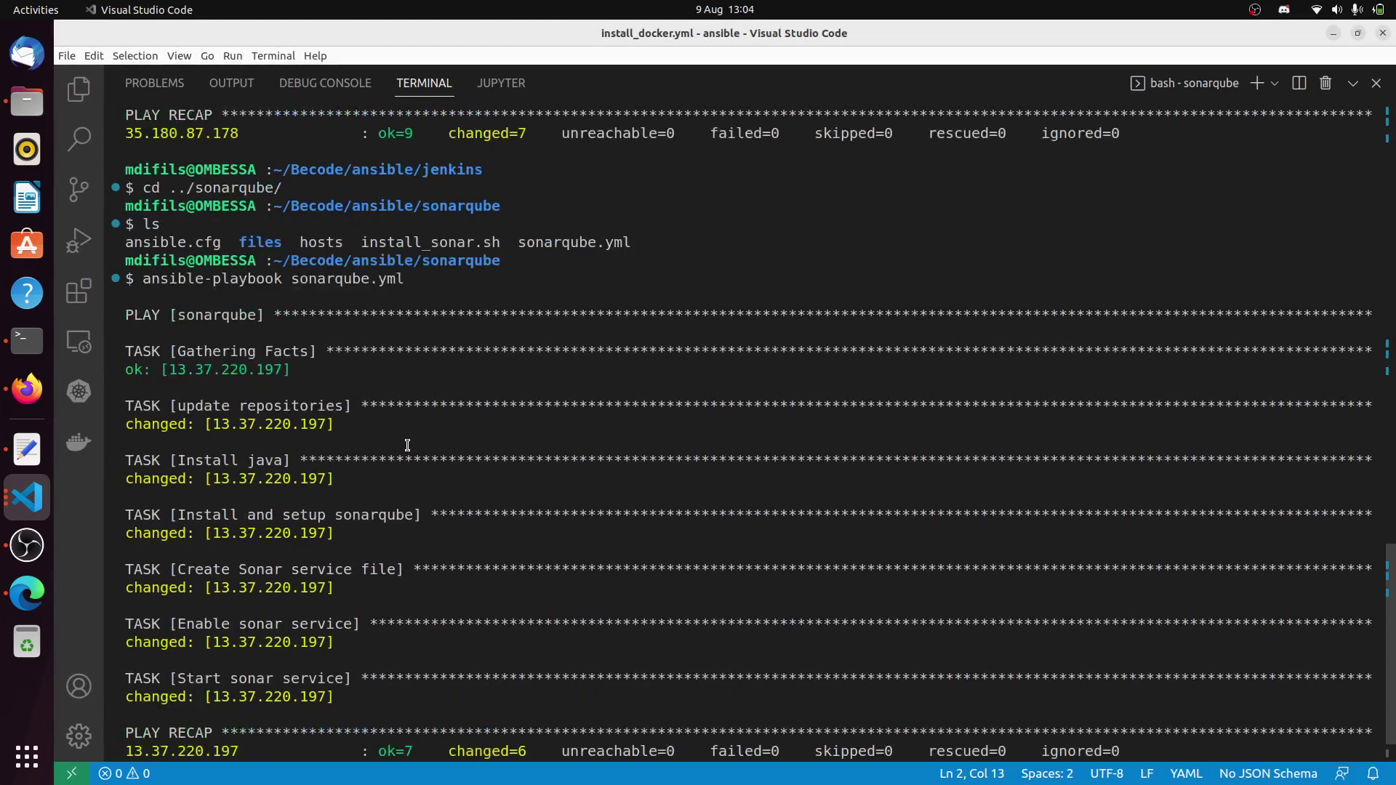
scroll(375, 477, "up", 9)
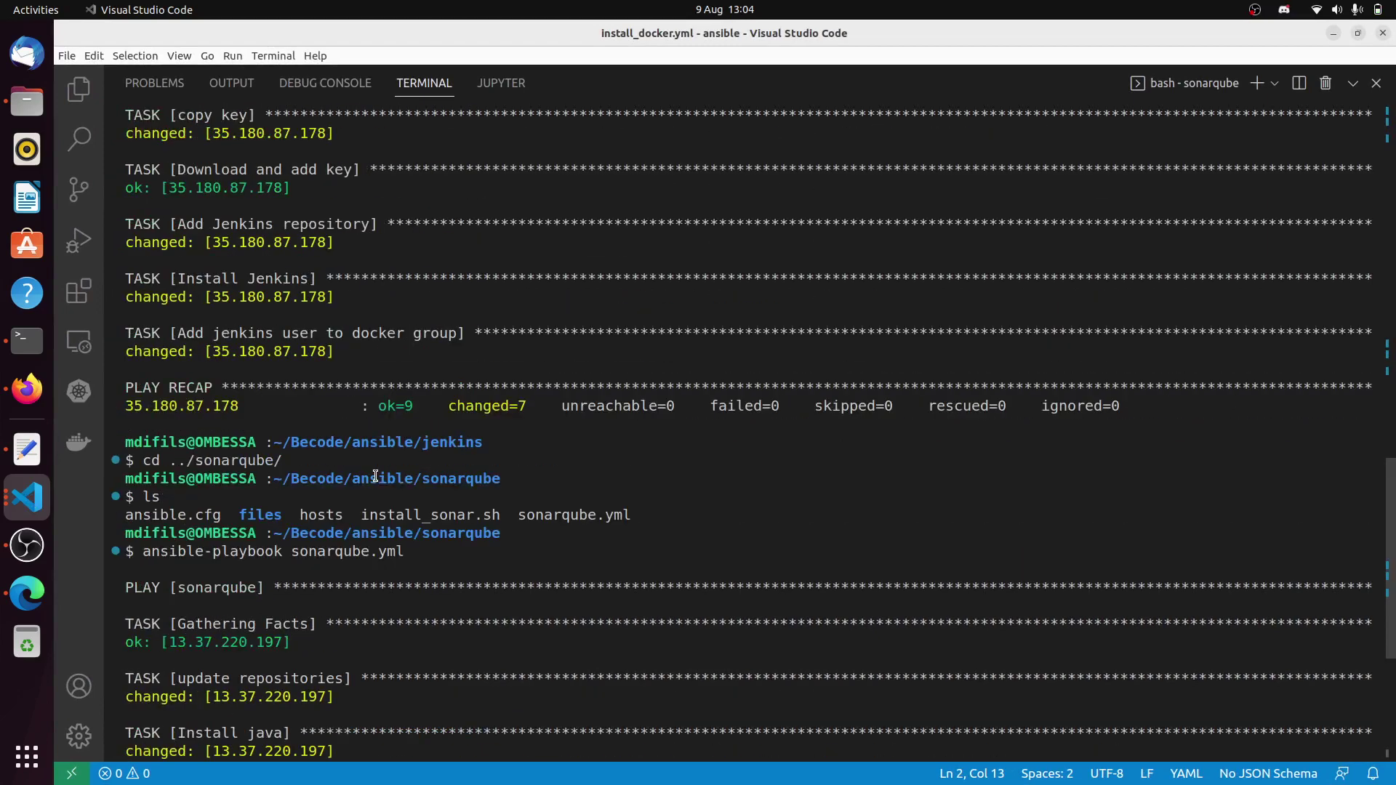
scroll(375, 437, "up", 3)
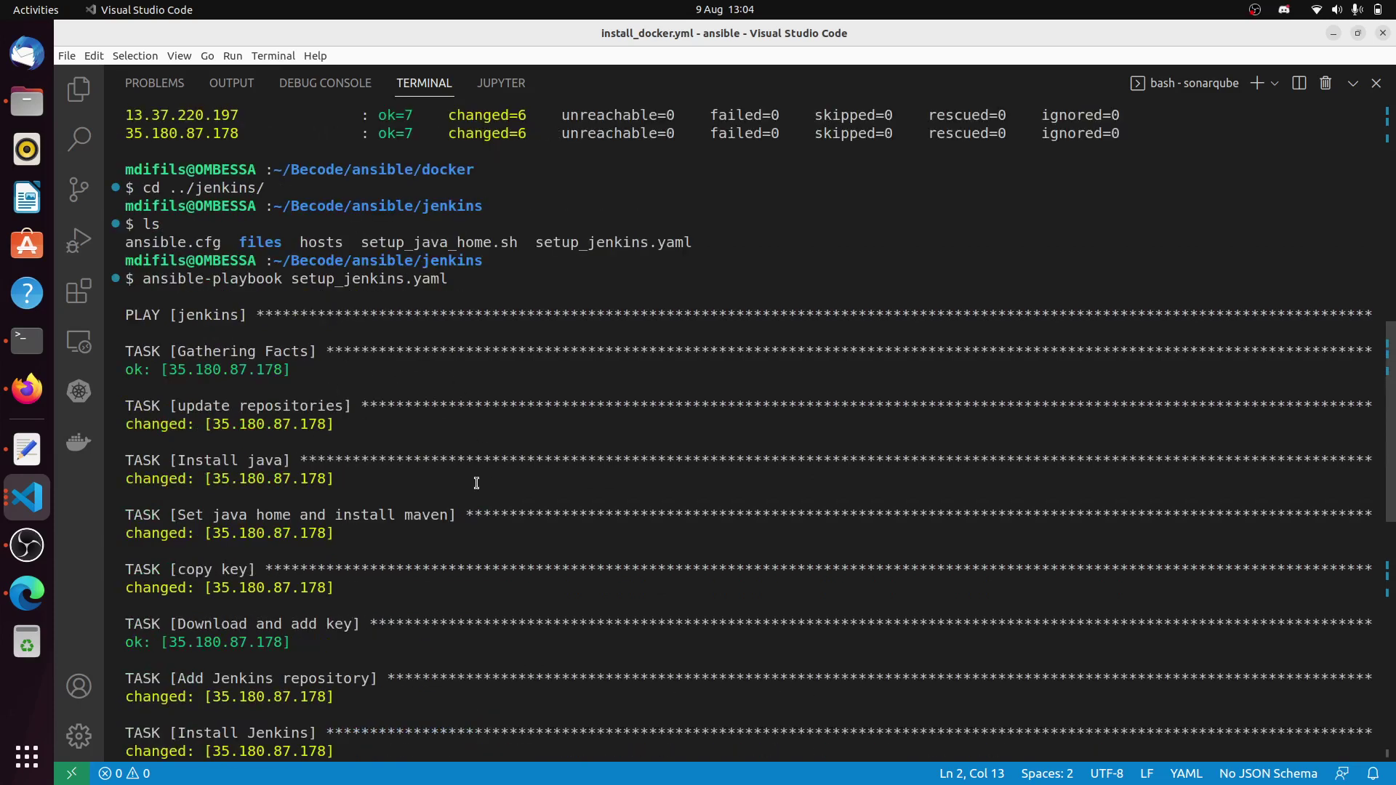
left_click(1335, 34)
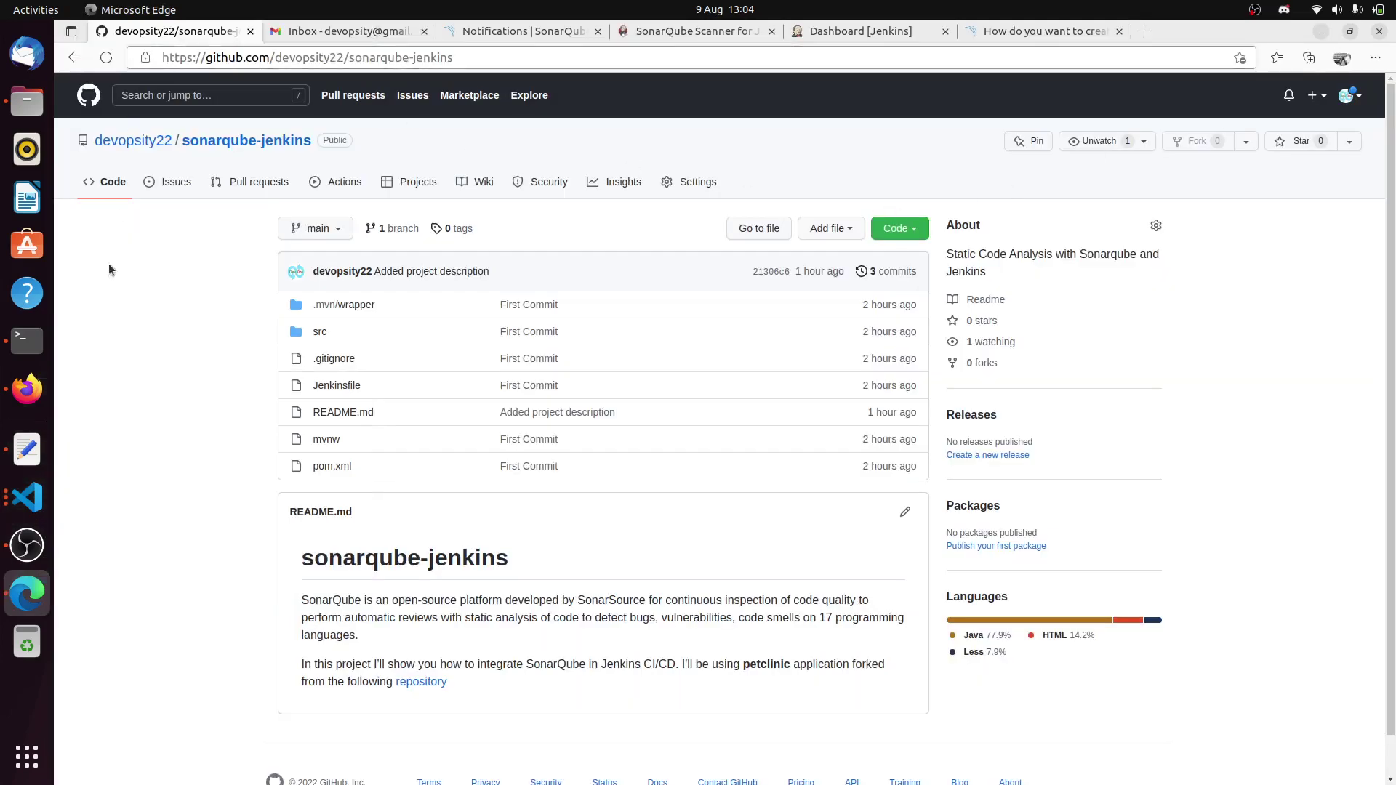
- Check the EC2 instances in Firefox, and view the Jenkins dashboard and SonarQube project creation page in Edge
left_click(29, 389)
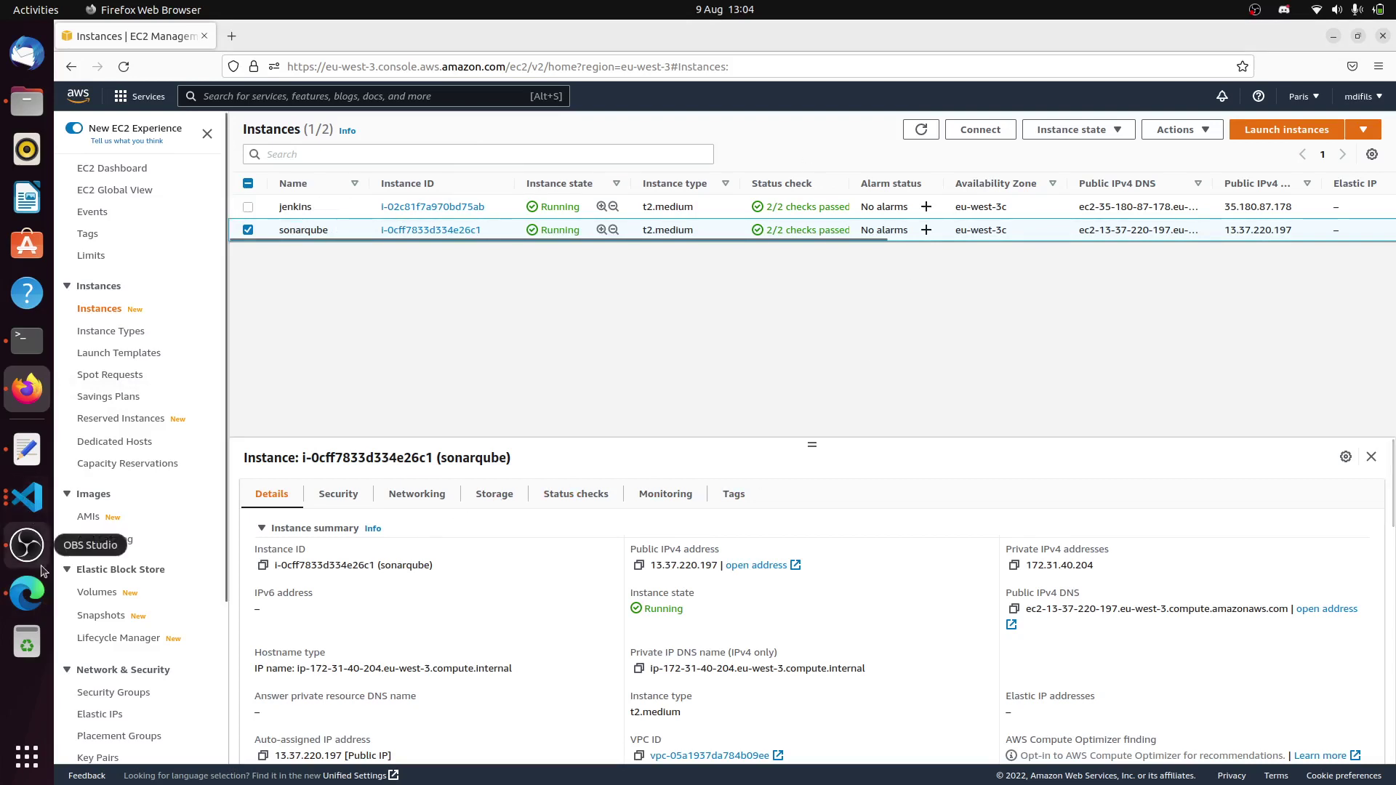
left_click(26, 595)
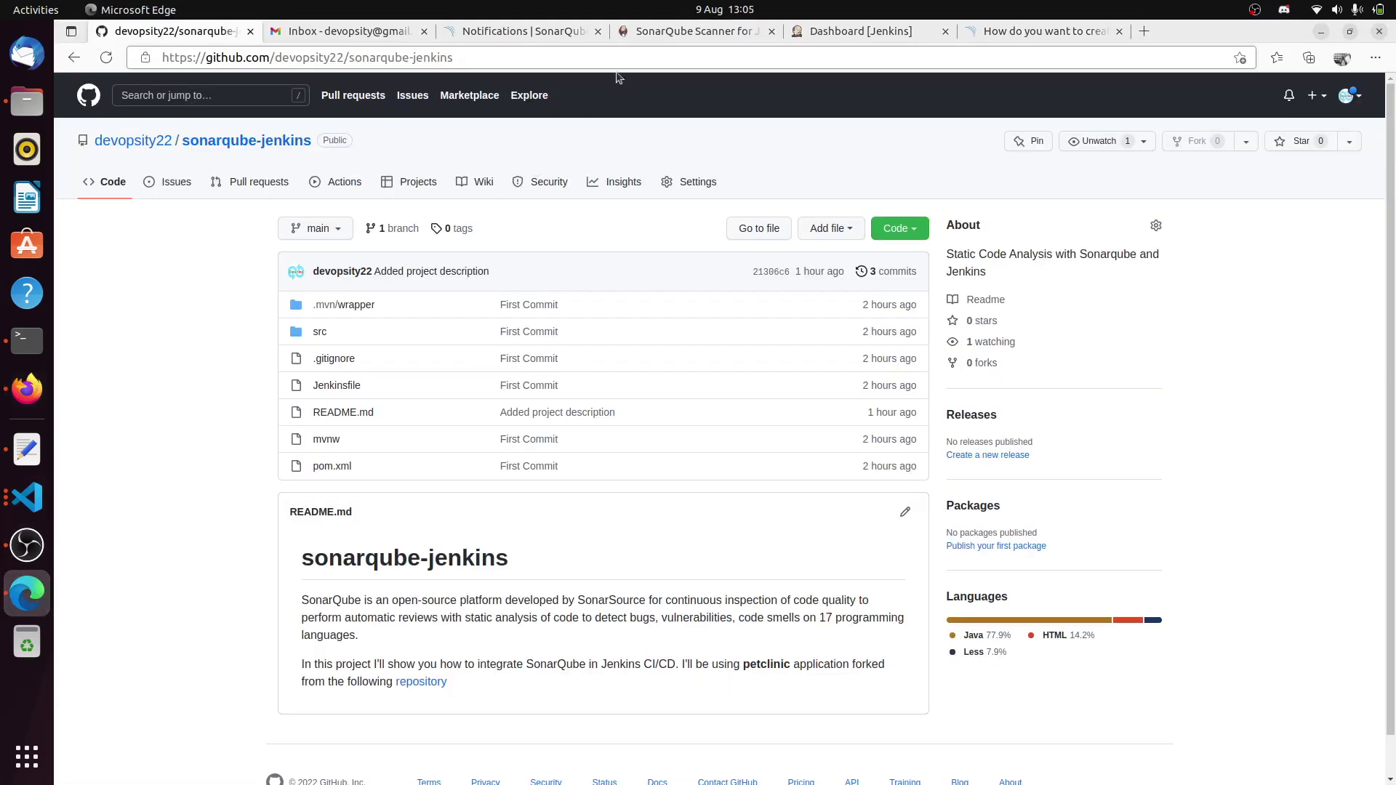
left_click(865, 34)
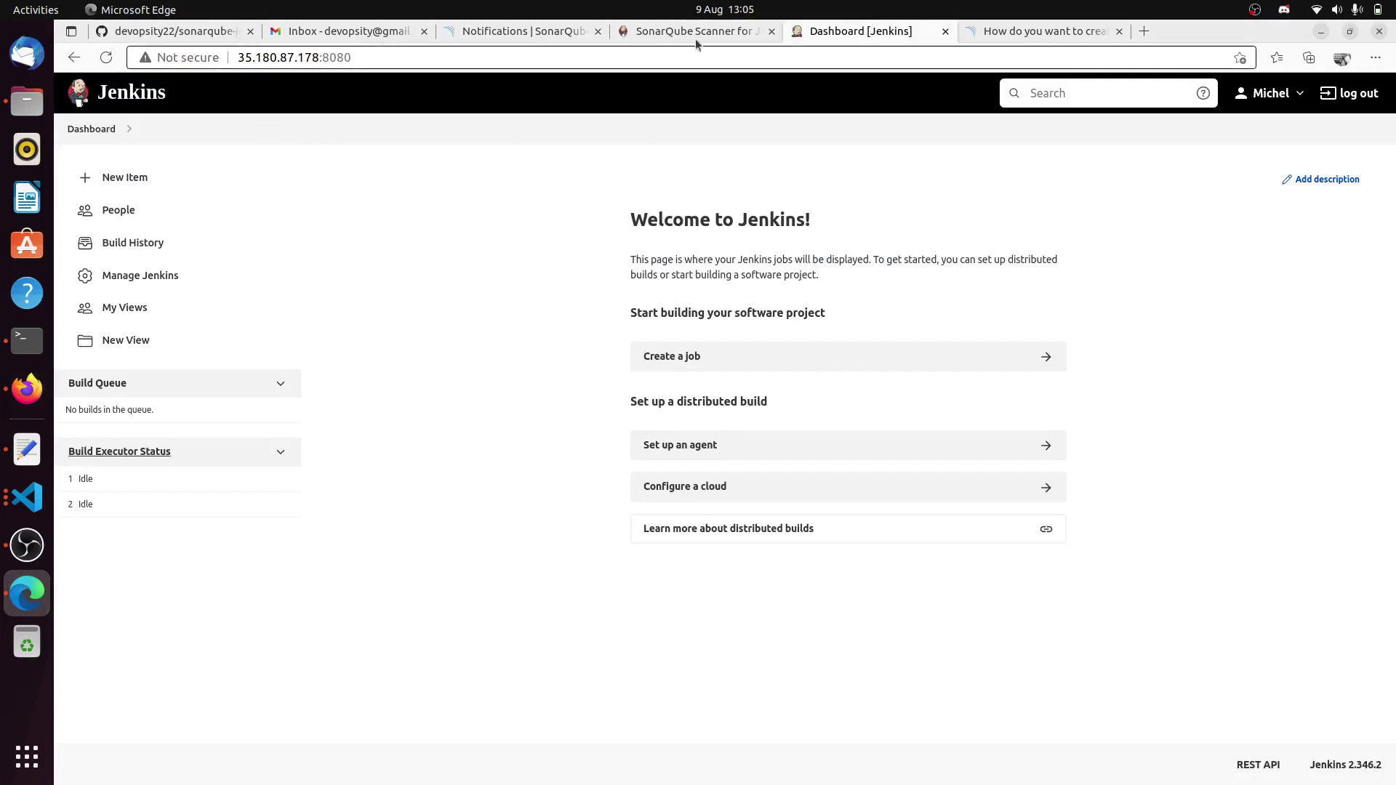
left_click(1058, 32)
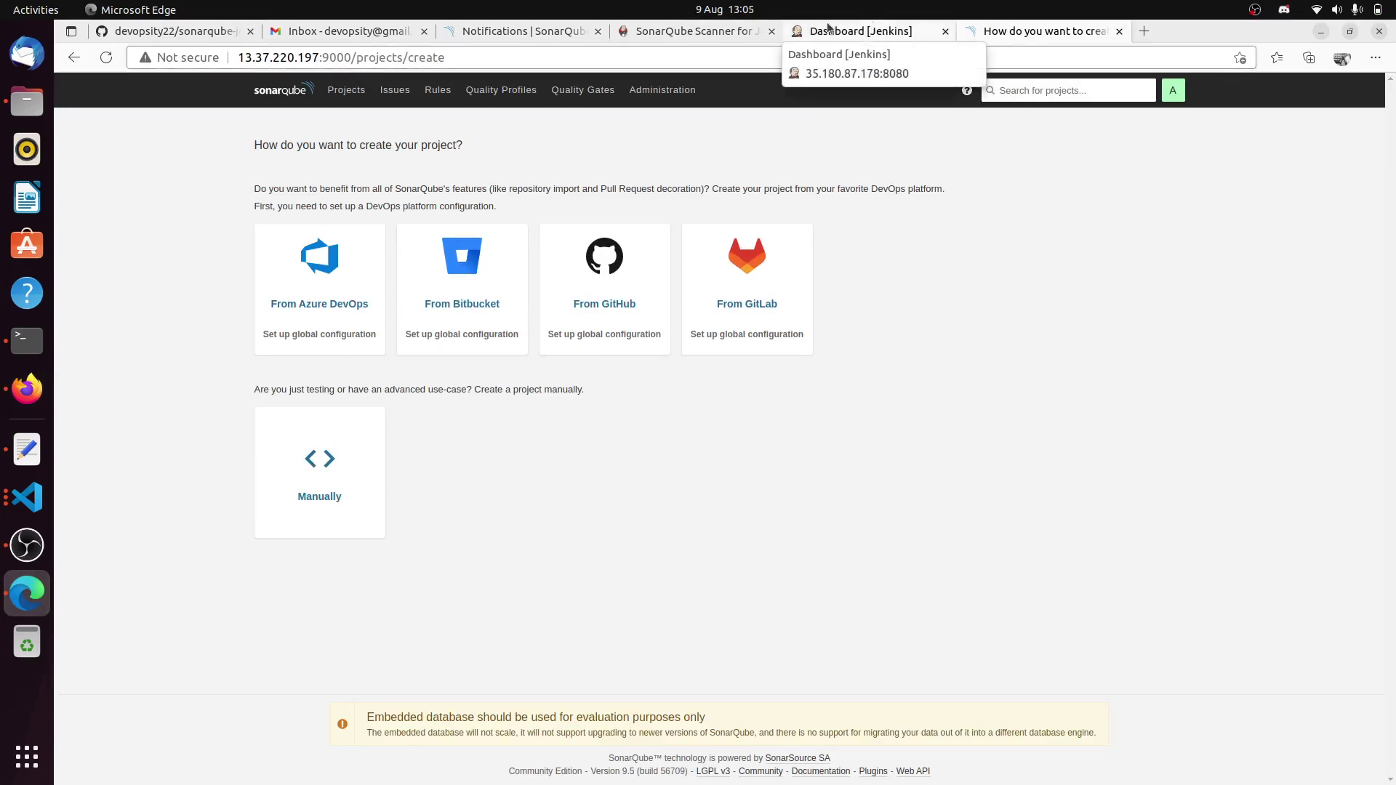
- Show the Jenkinsfile of the sonarqube-jenkins project in a maximized Visual Studio Code window
left_click(32, 503)
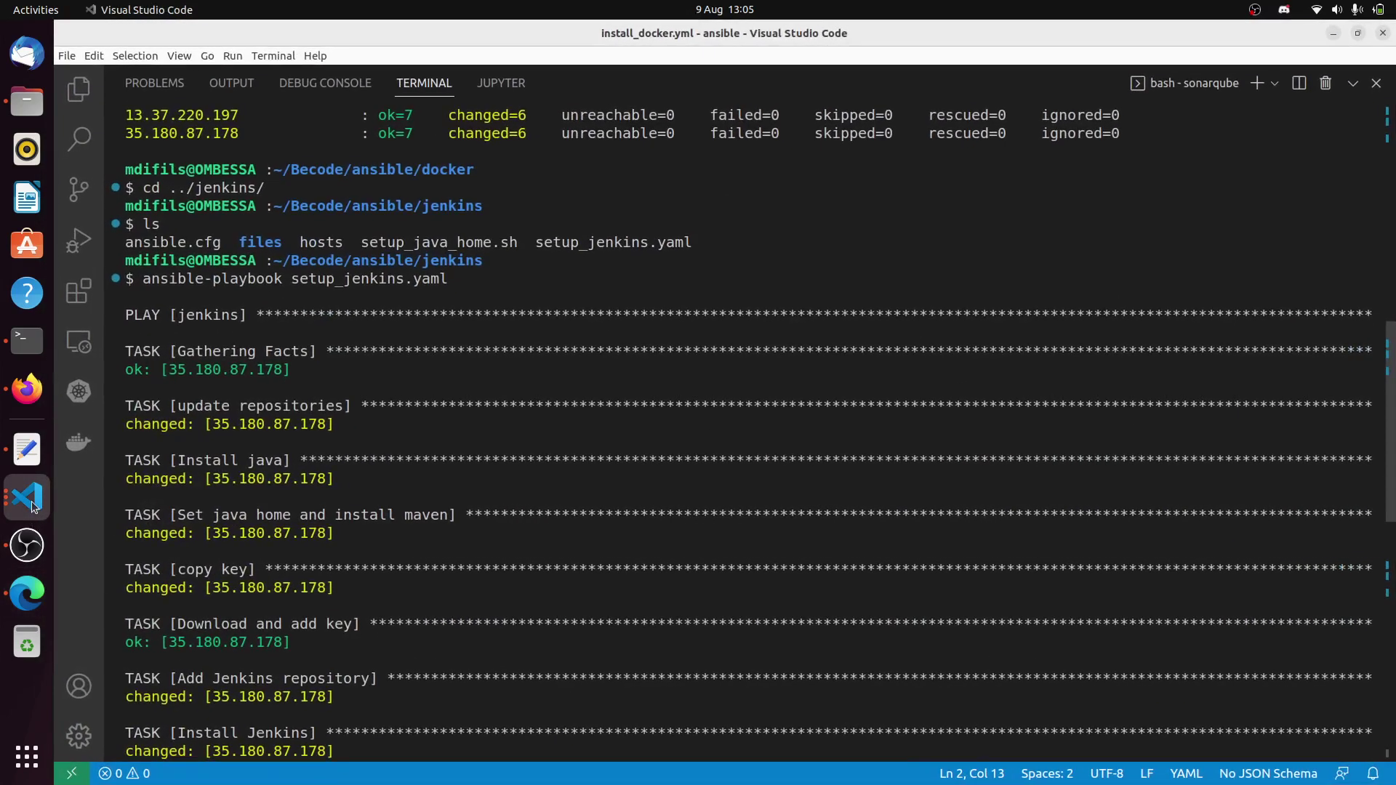
left_click(32, 501)
left_click(120, 367)
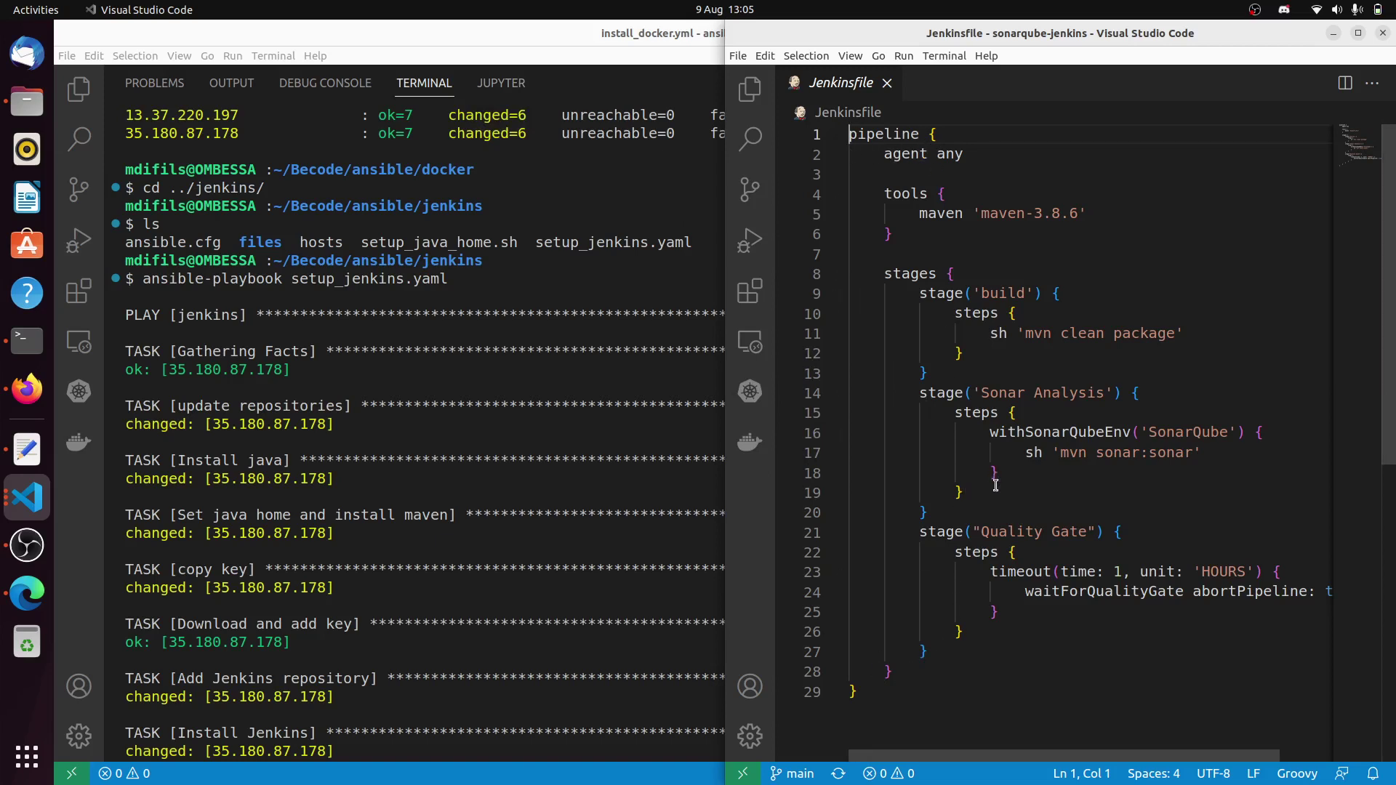
left_click(1358, 32)
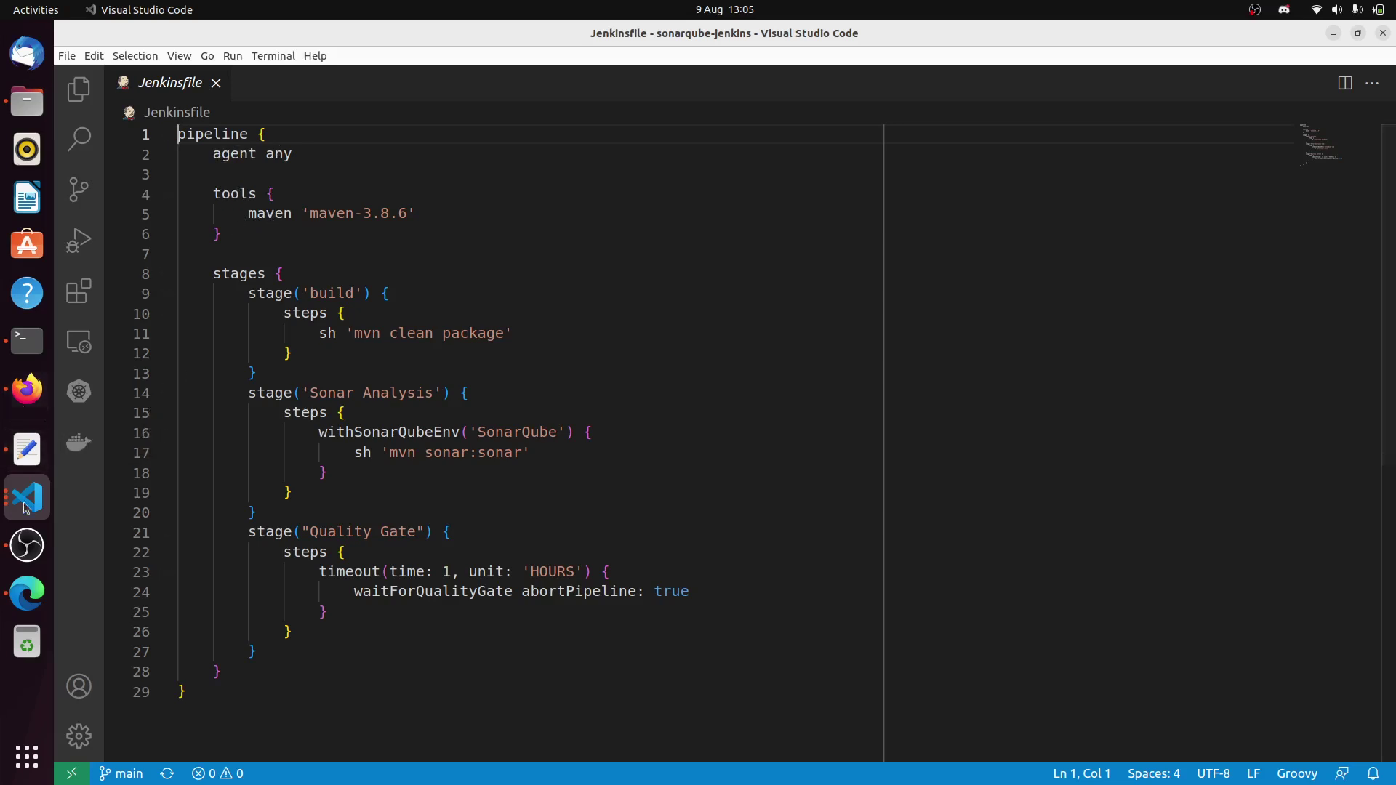
- View the sonarqube-jenkins GitHub repository in Edge and return to the Jenkinsfile in Visual Studio Code
left_click(27, 594)
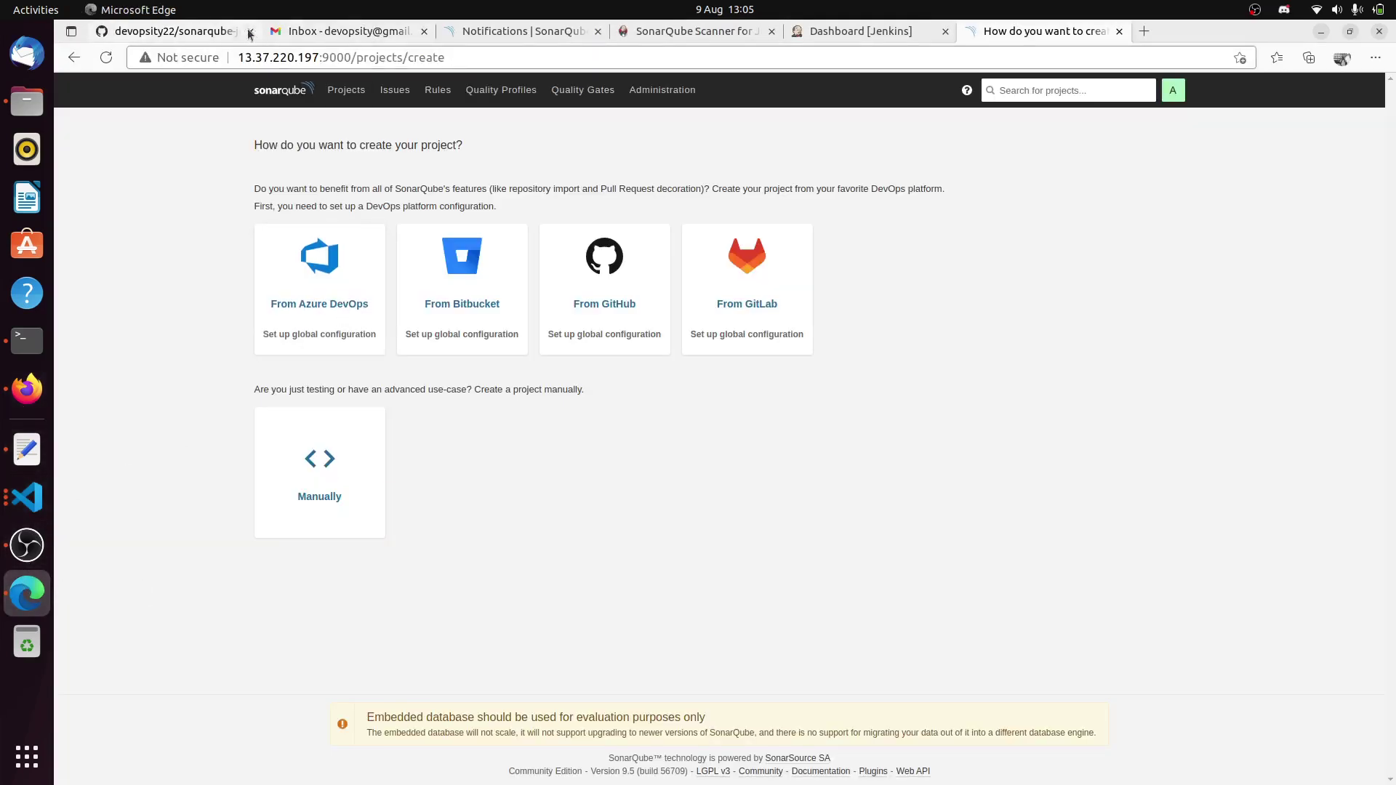
left_click(198, 32)
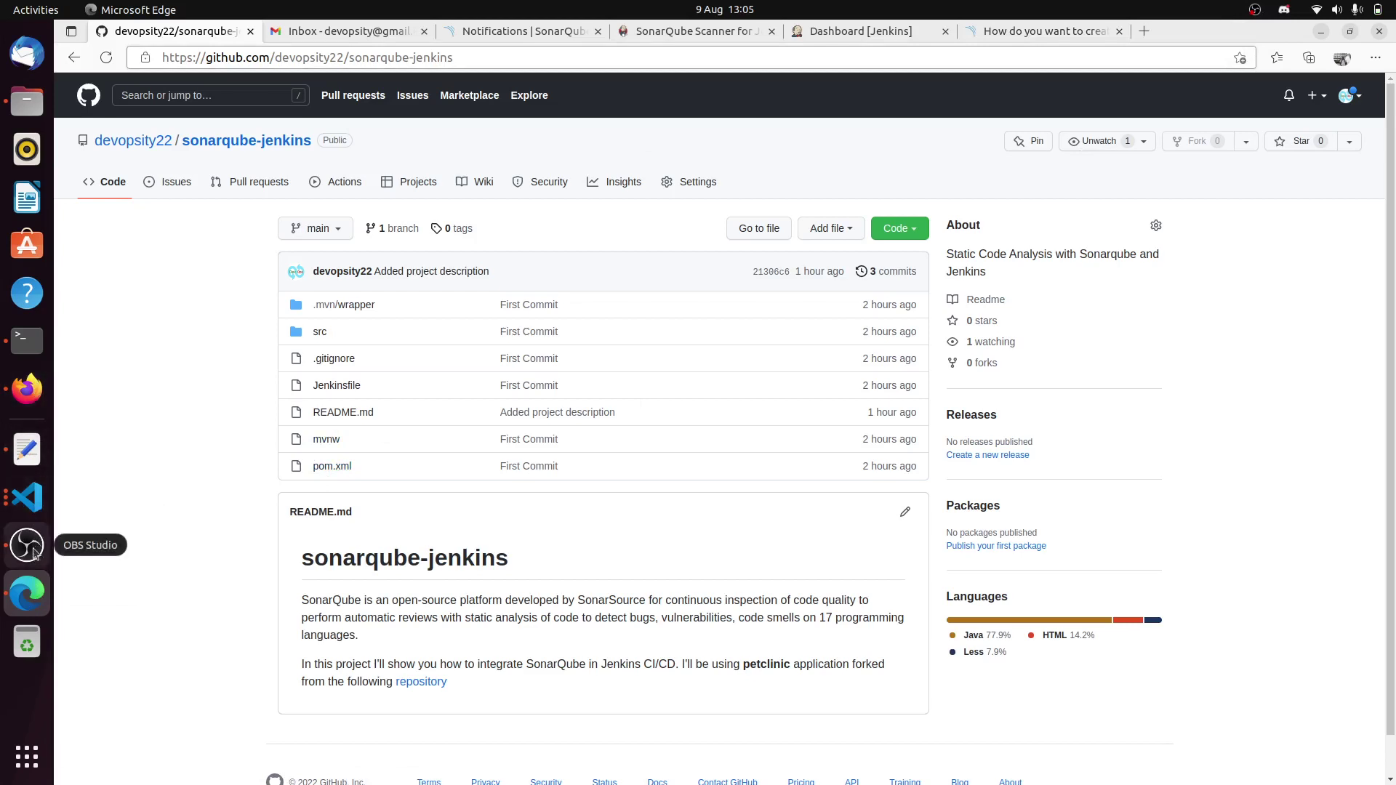
left_click(32, 496)
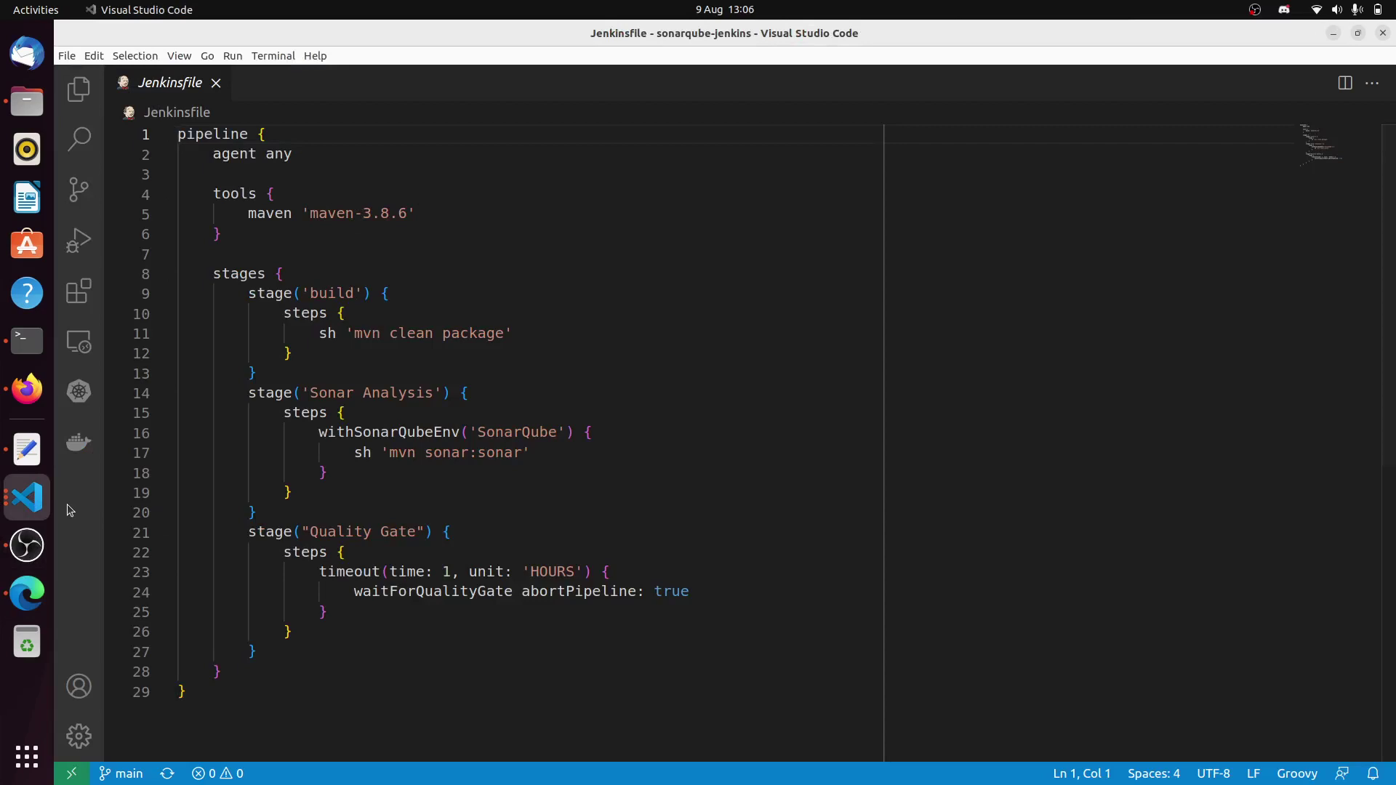
- Examine the output of which mvn in the Terminal window and return to the Jenkinsfile in Visual Studio Code
left_click(25, 342)
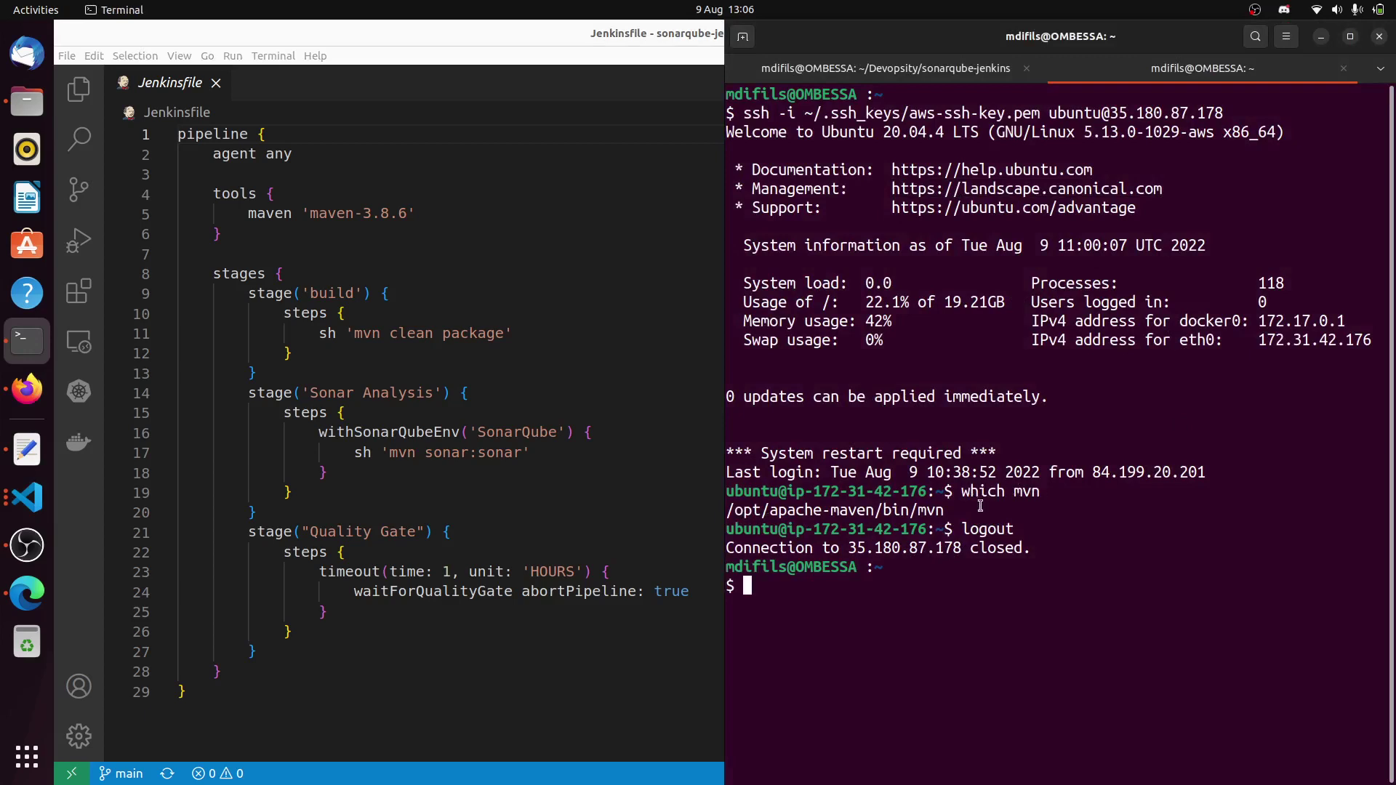
double_click(732, 512)
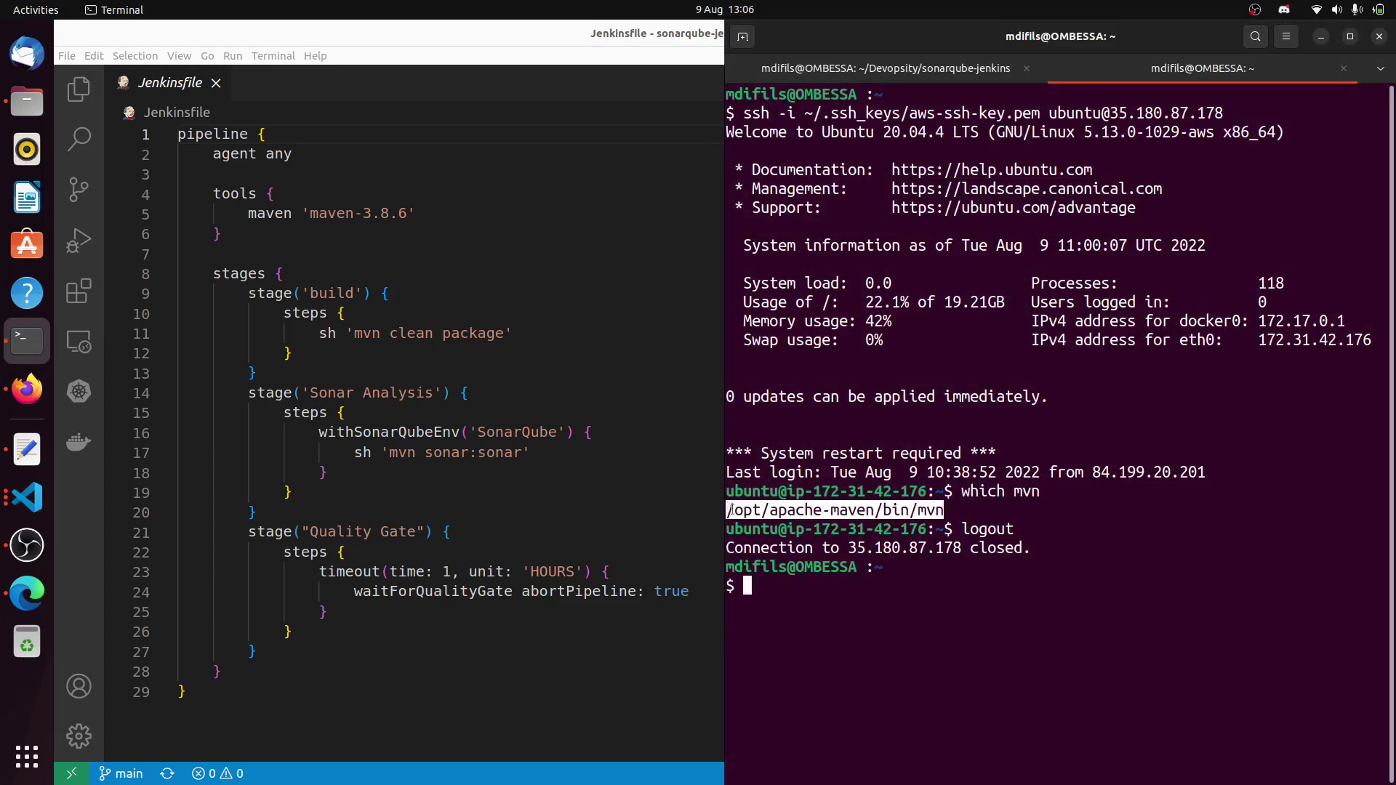
left_click(920, 510)
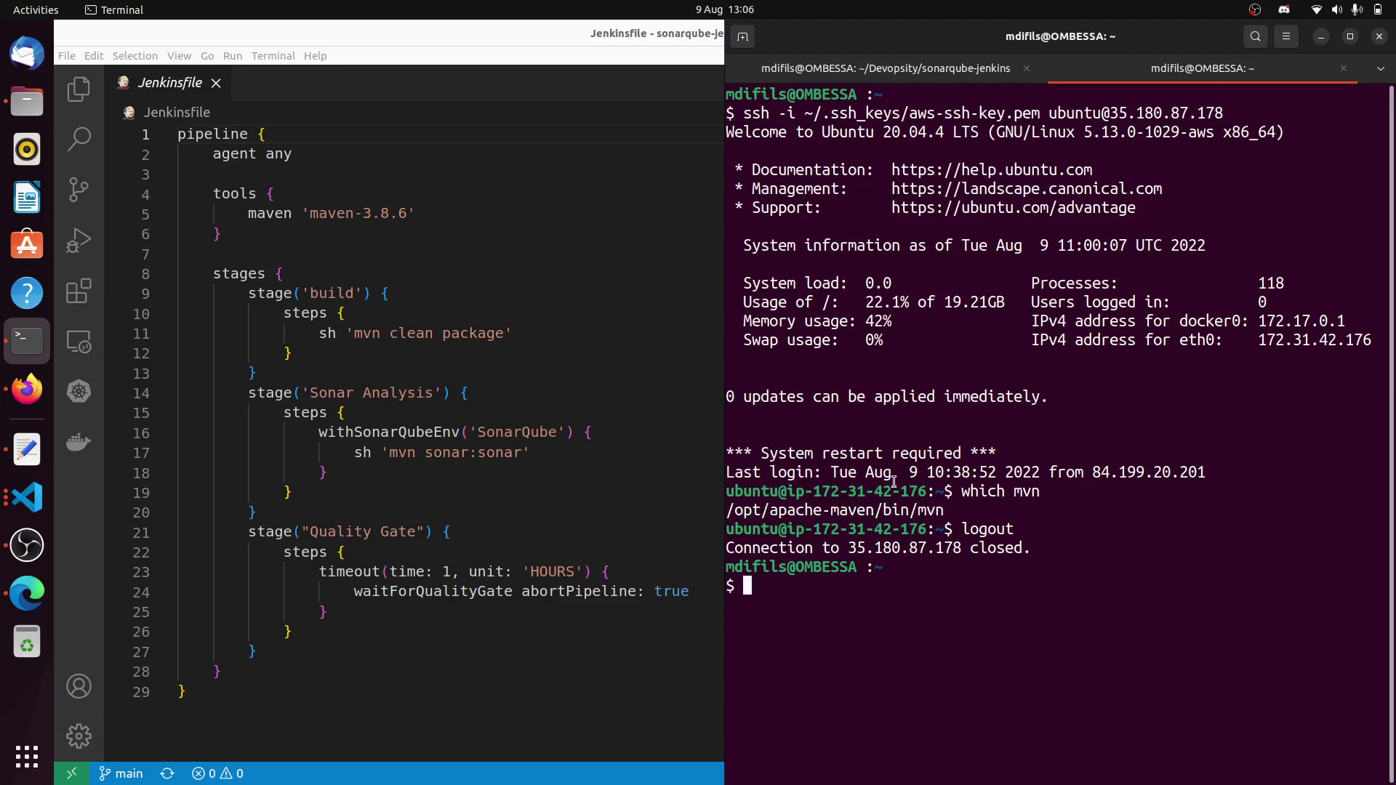
left_click(545, 108)
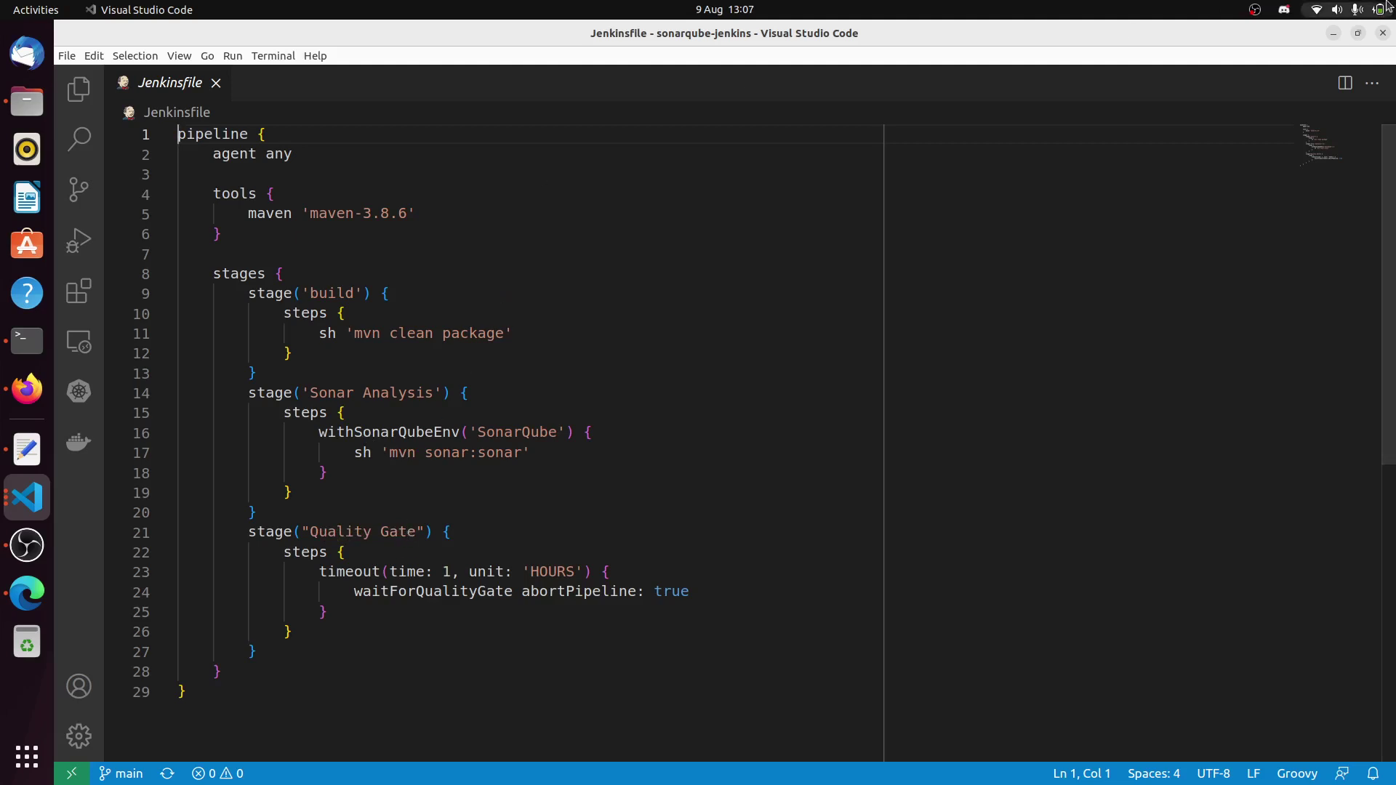
- Switch to SonarQube in Edge and open the Administrator account's security settings
left_click(1334, 34)
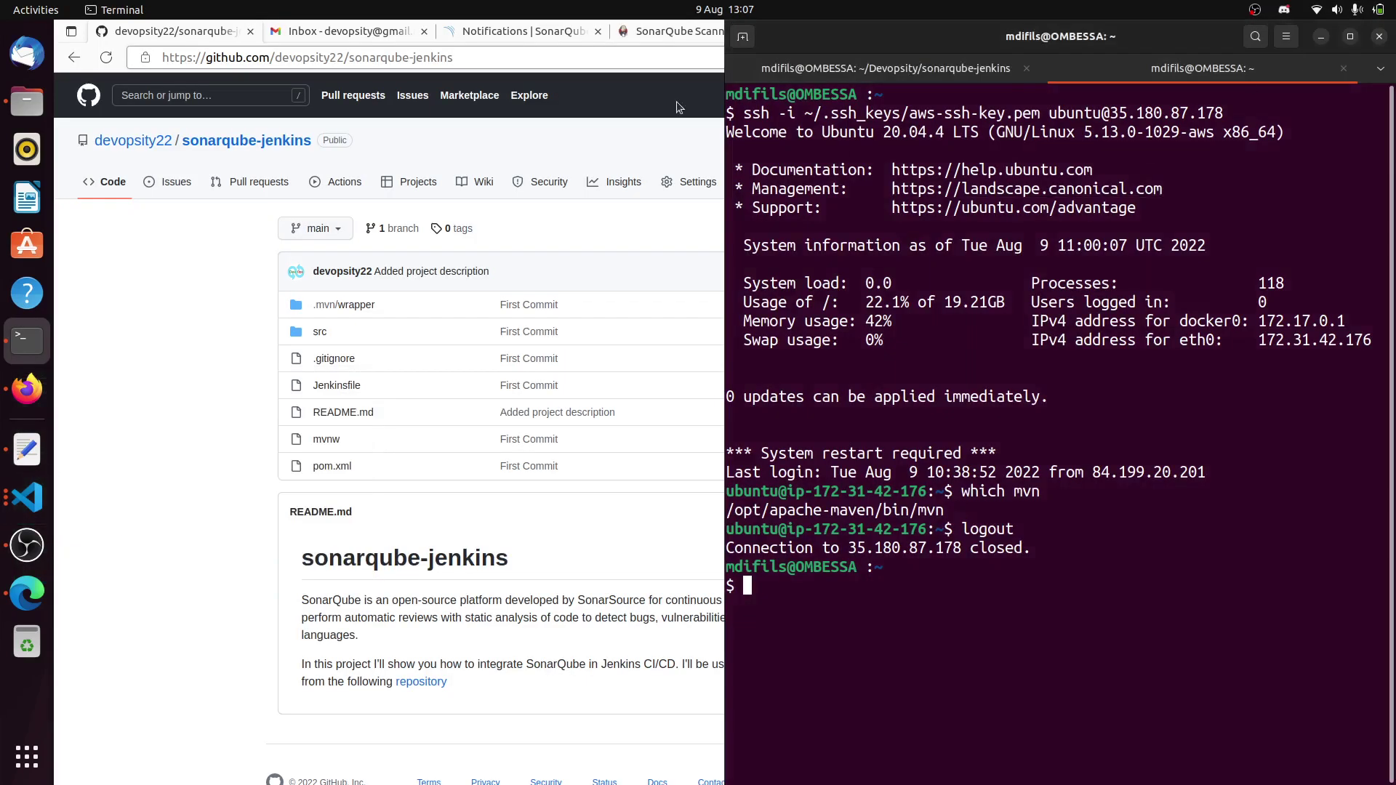
left_click(530, 142)
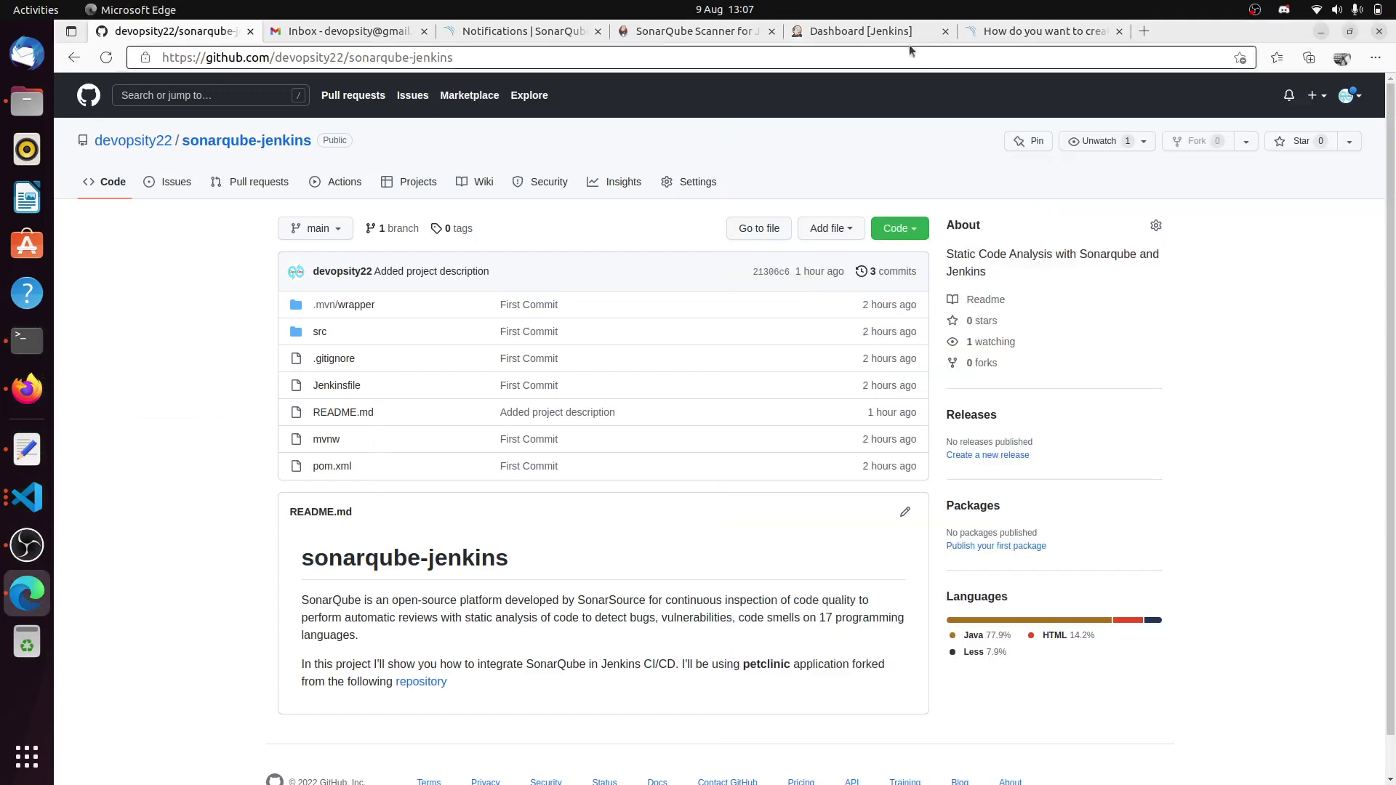
left_click(1008, 34)
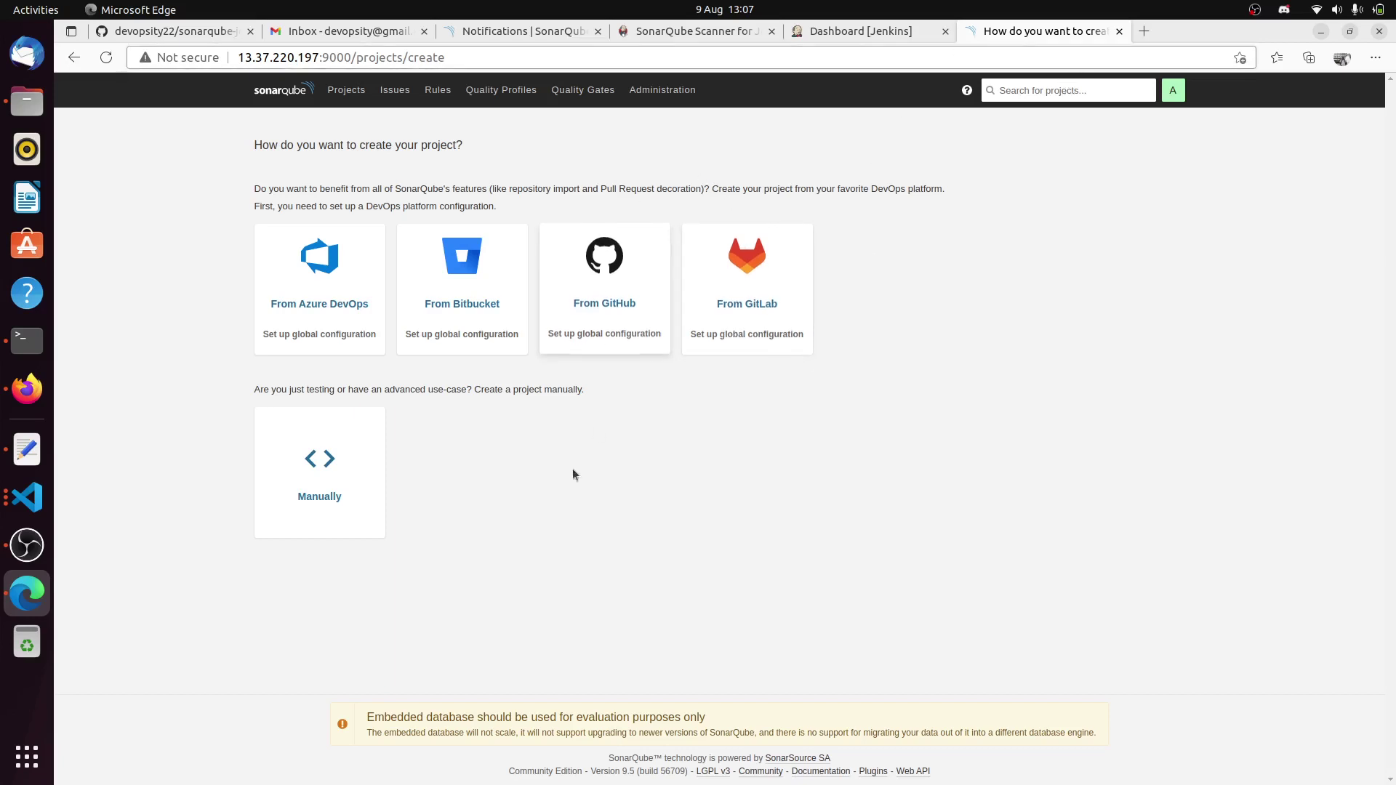
left_click(1174, 93)
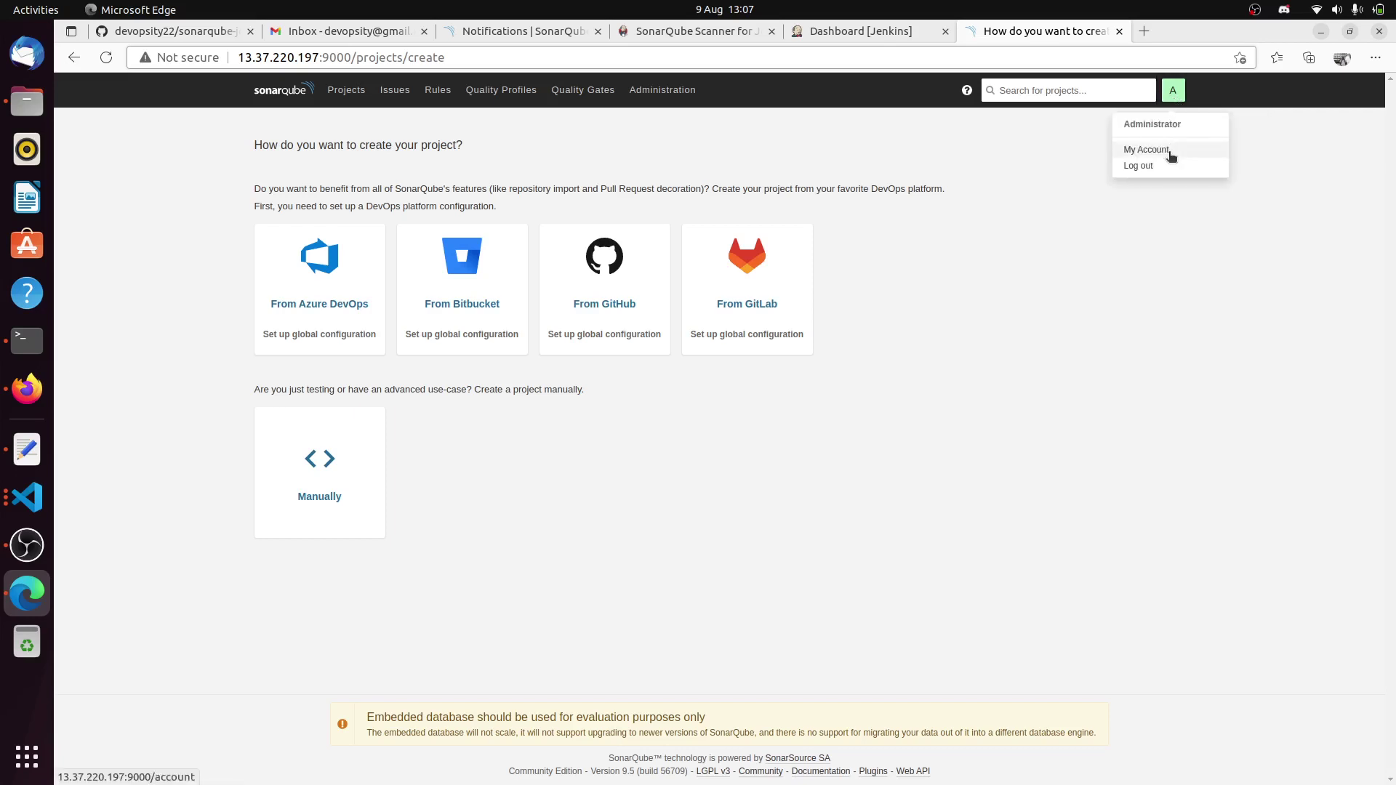
left_click(1147, 150)
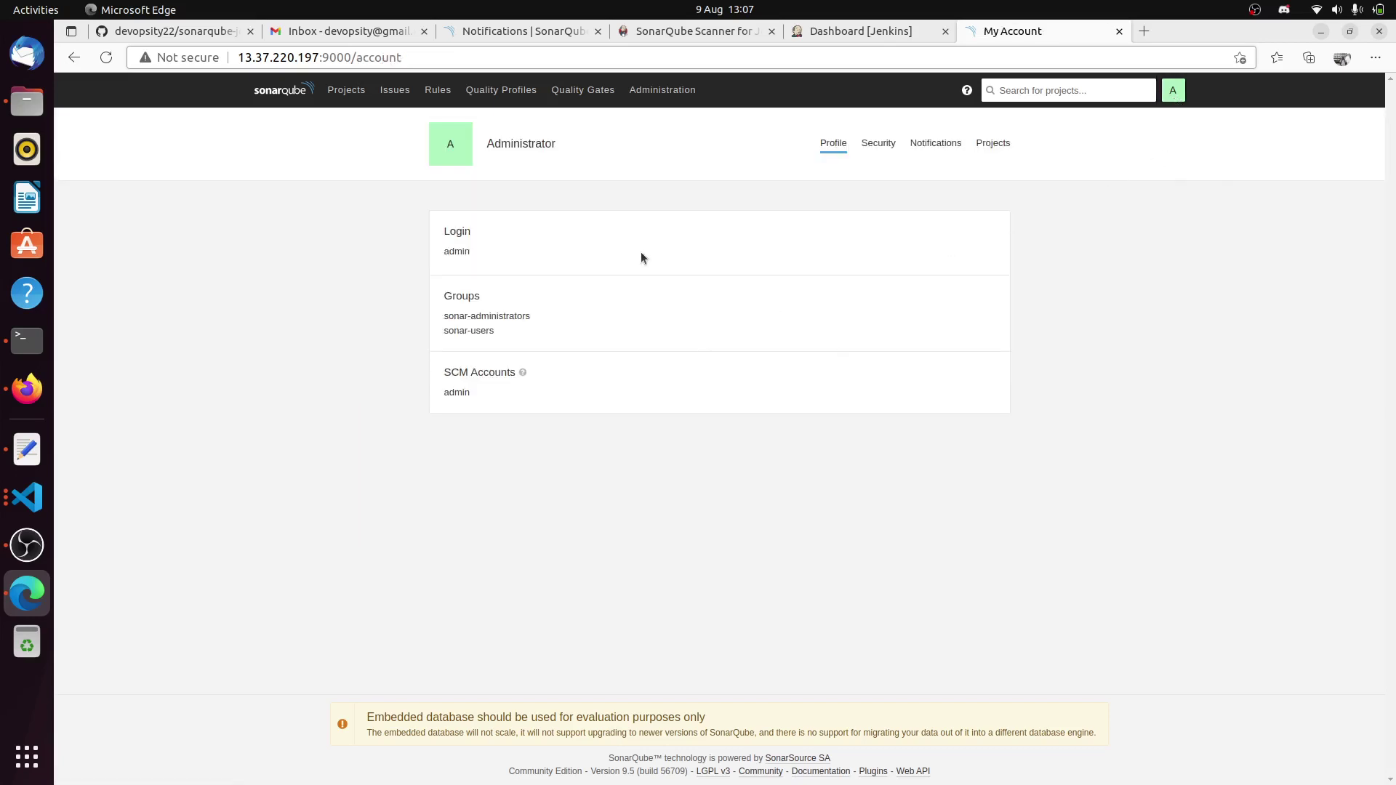
left_click(881, 151)
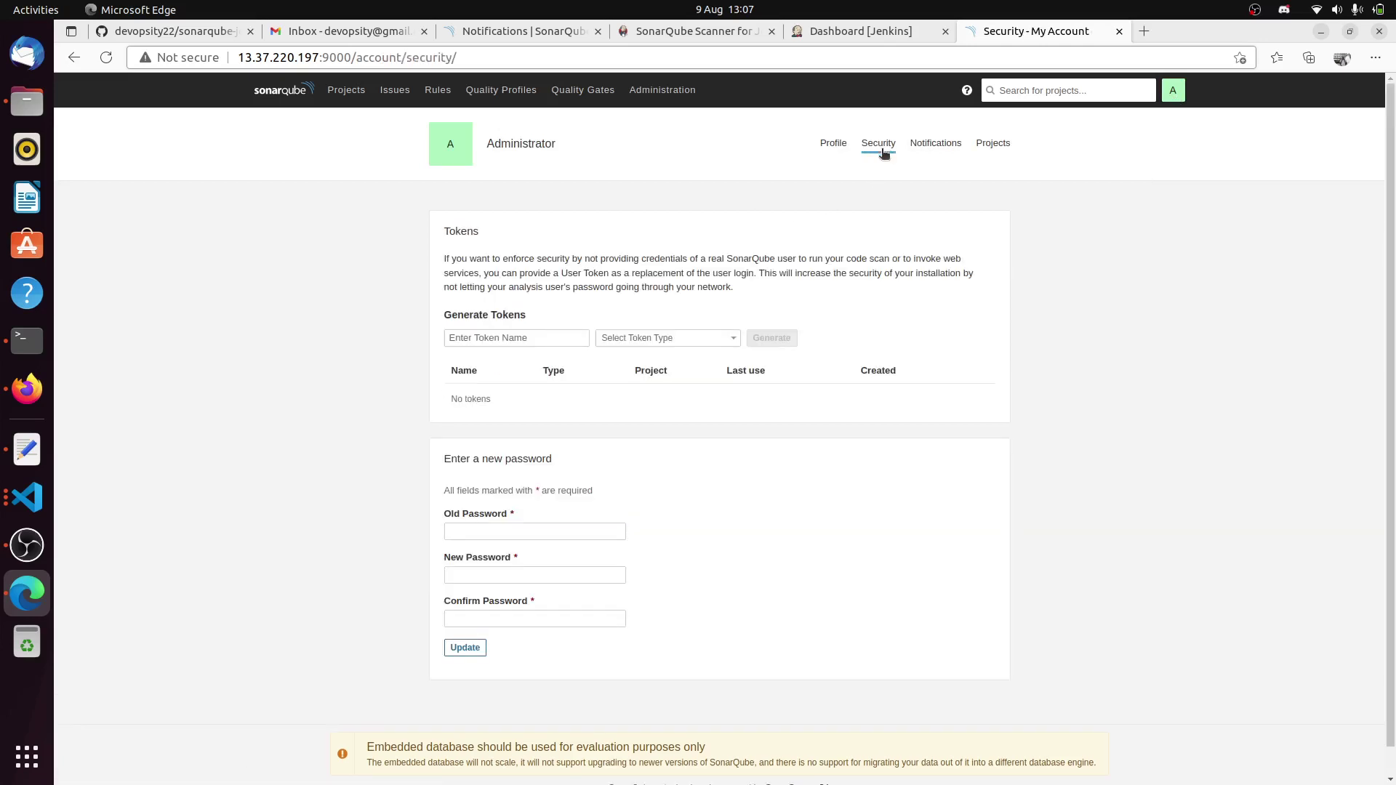
- Generate a SonarQube token named jenkins-sonar-token with the type User Token
left_click(536, 339)
type("je")
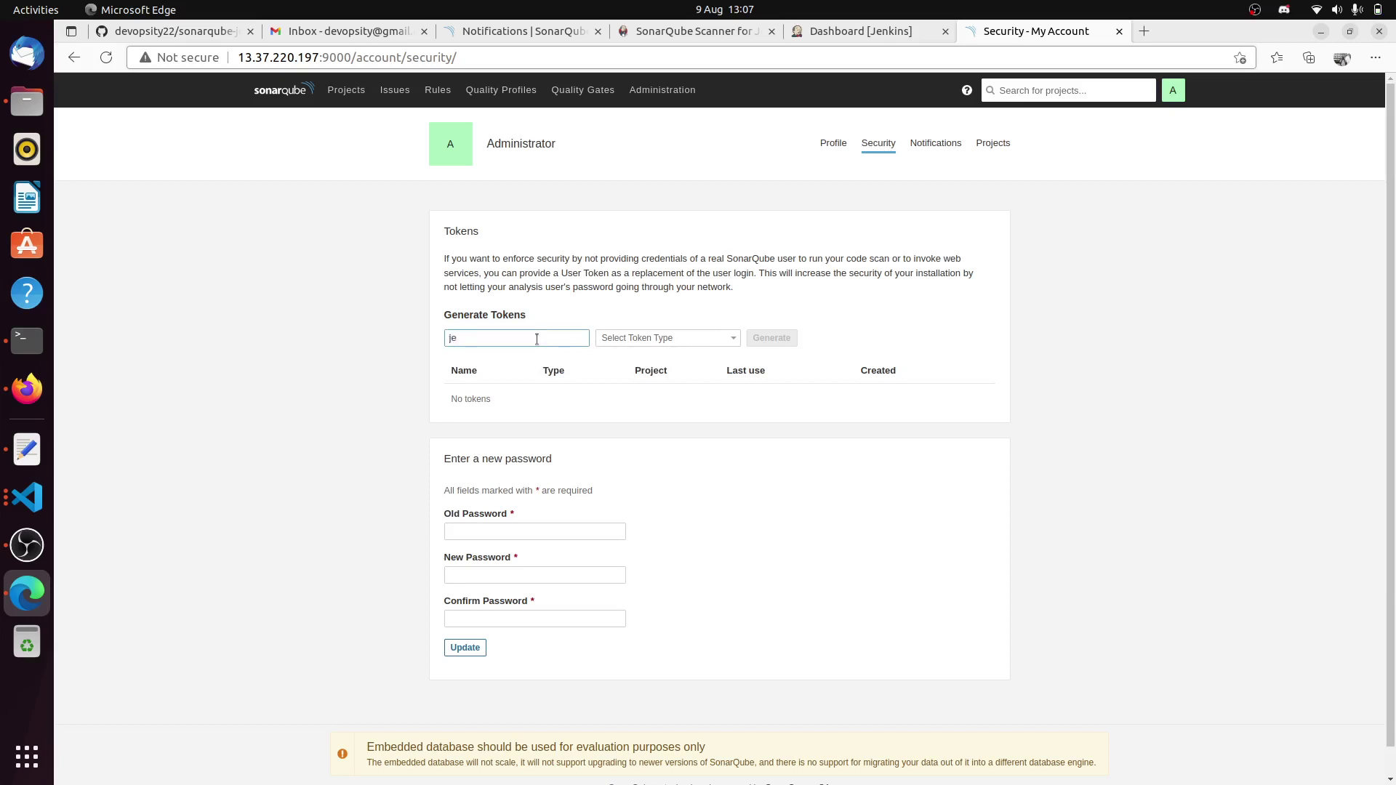
type("nkins-sonar-token")
left_click(714, 344)
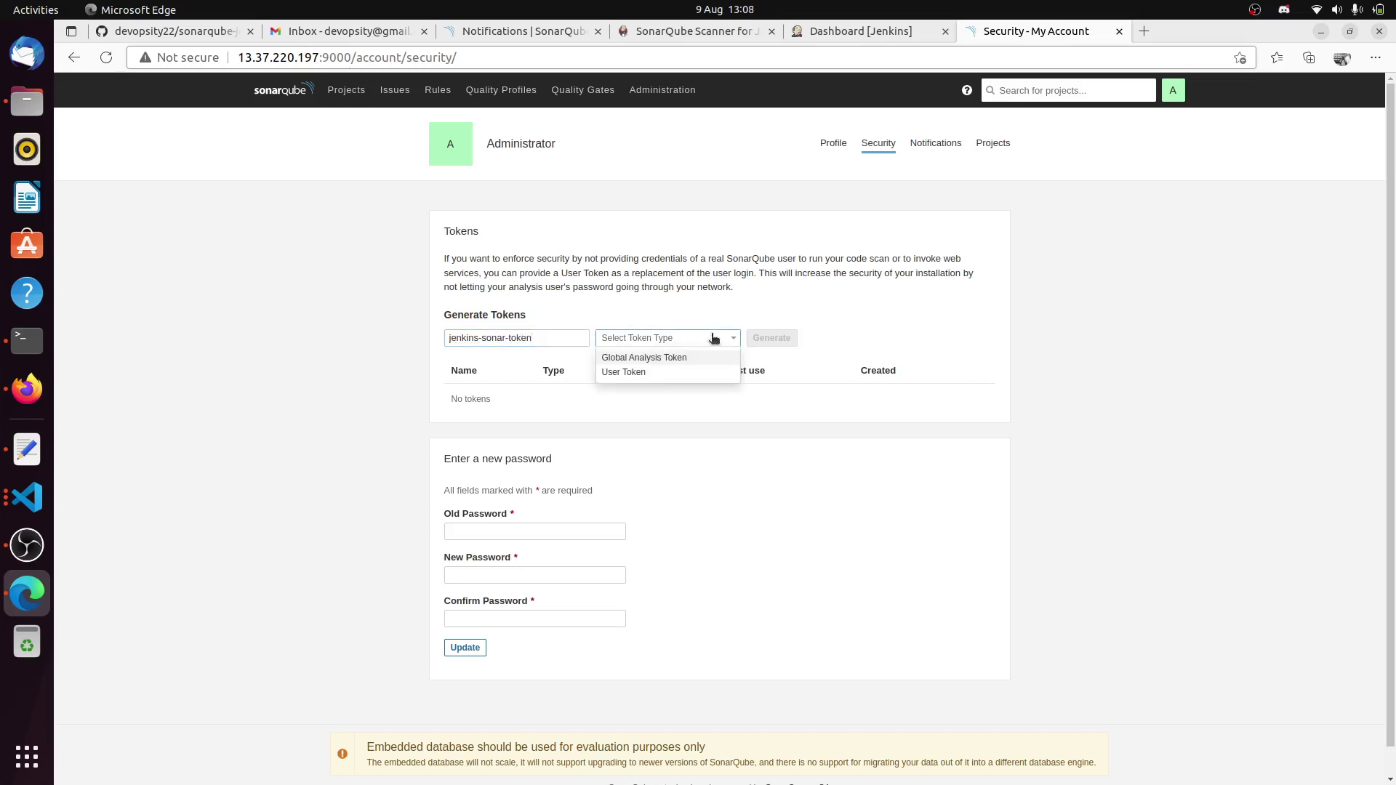
left_click(618, 373)
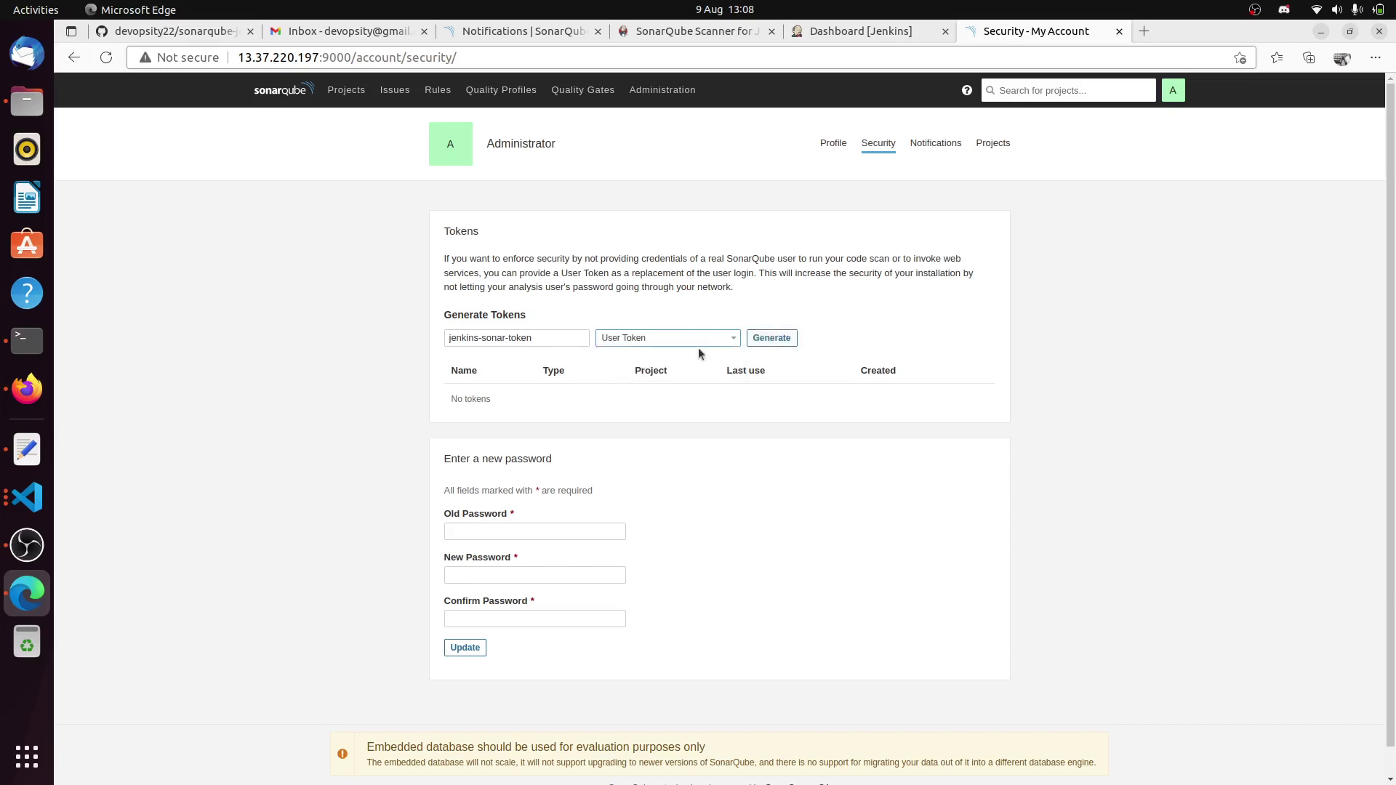
left_click(766, 344)
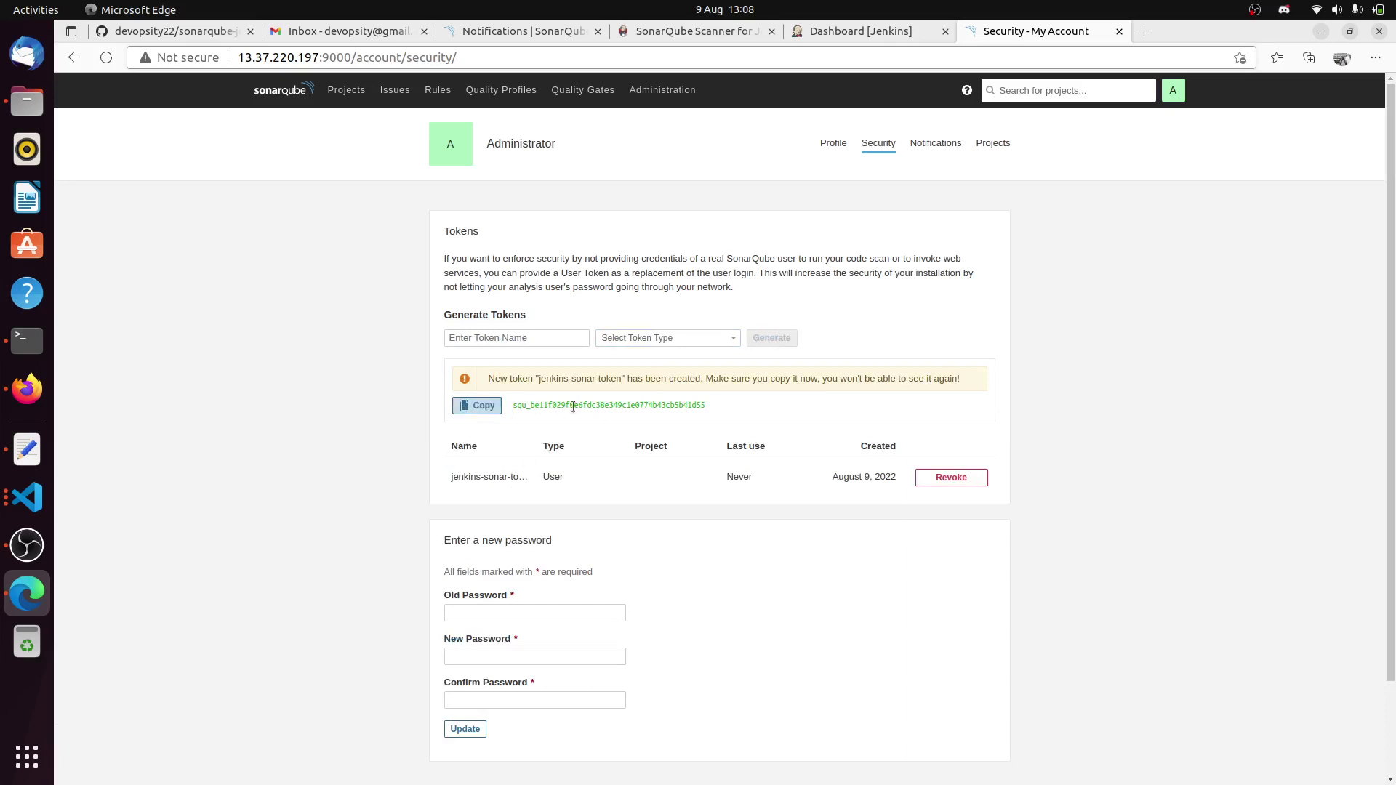
- Paste the generated SonarQube token below the title in the Text Editor document and switch to the Jenkins dashboard in Edge
left_click(478, 406)
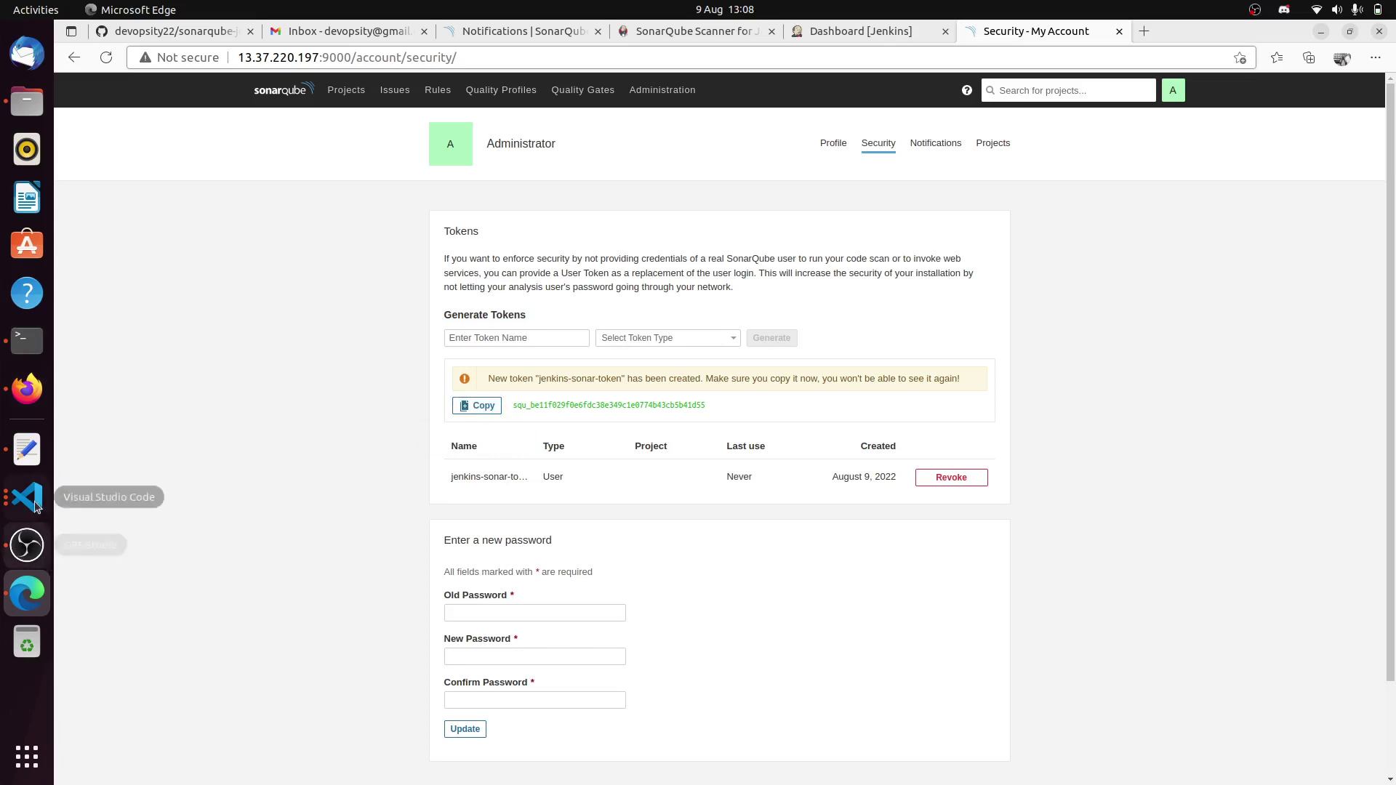
left_click(31, 447)
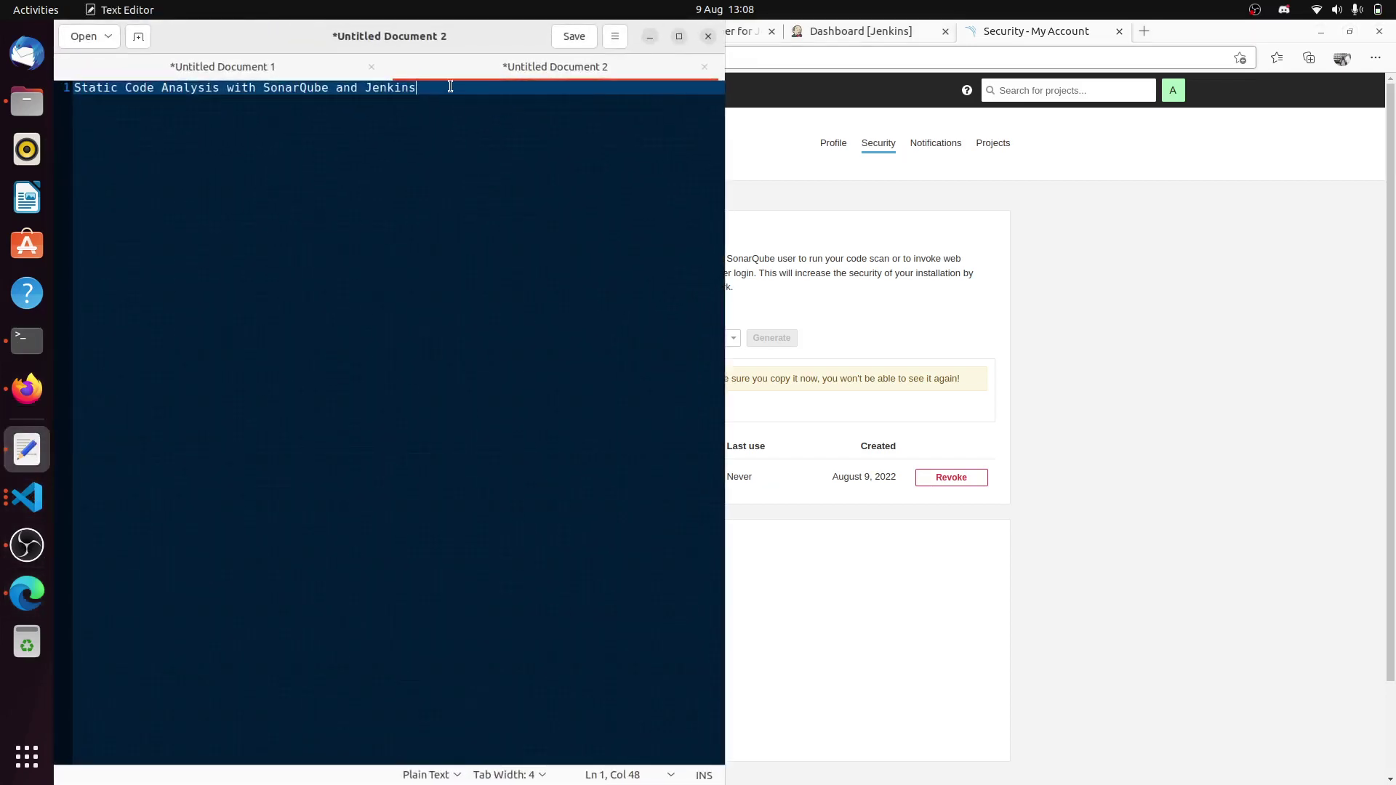
key("Return")
key("Return")
key("Return")
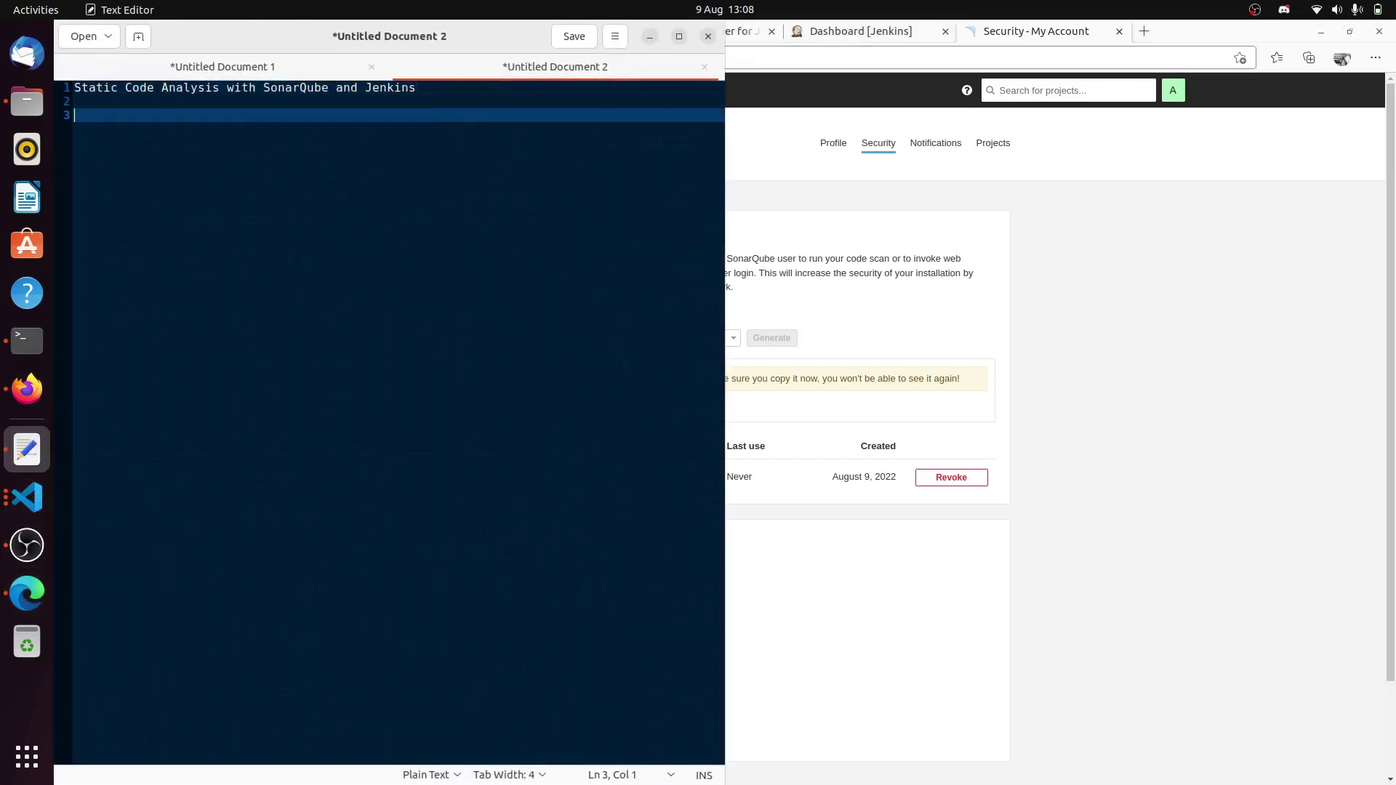
key("ctrl+v")
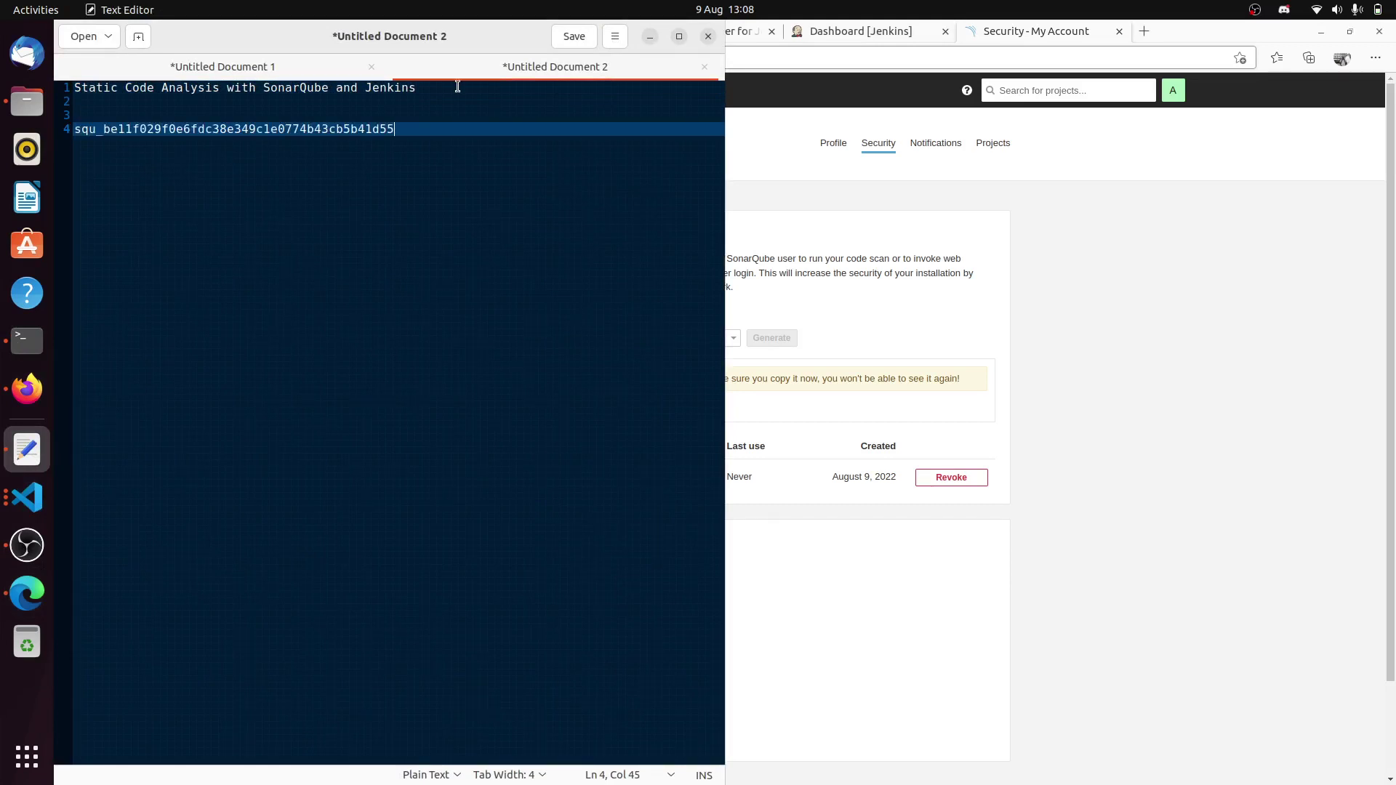
left_click(649, 35)
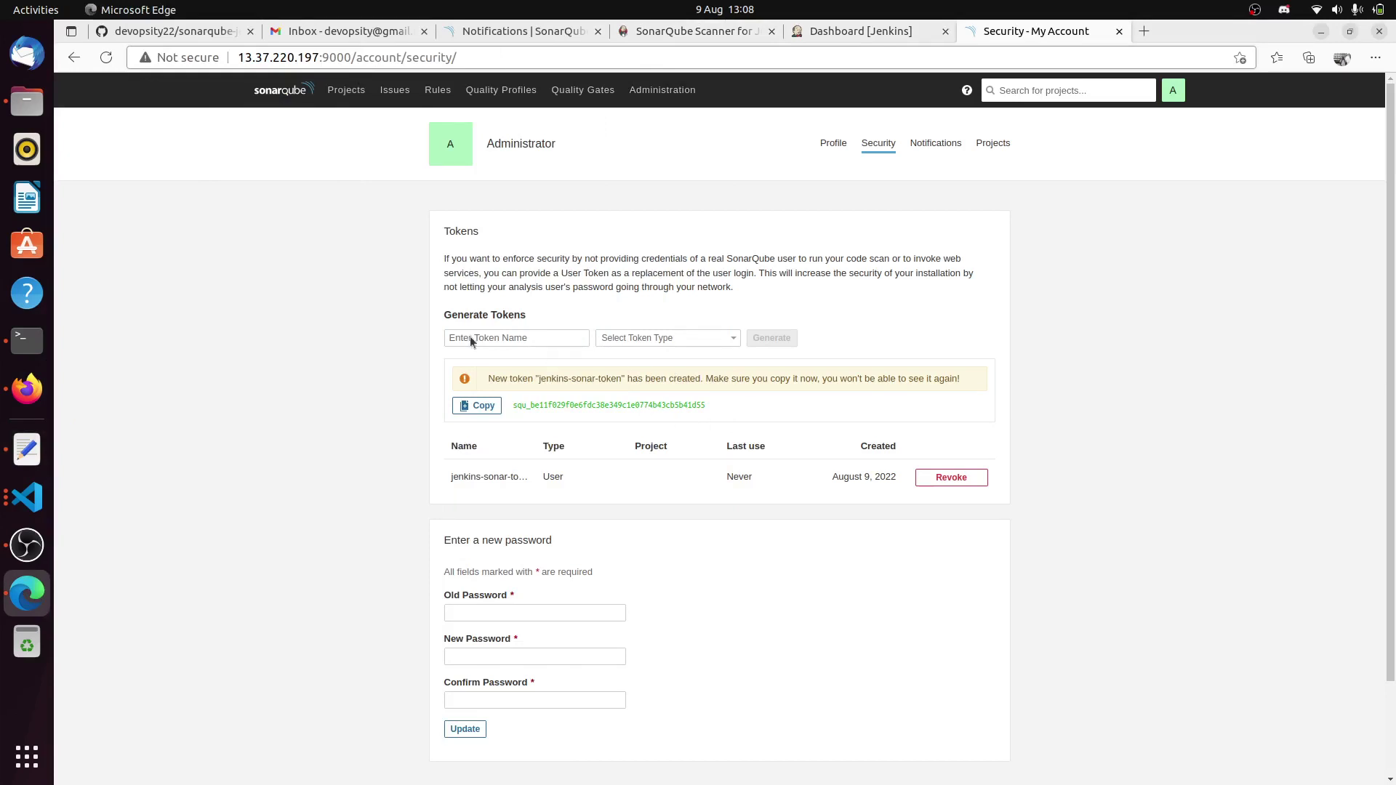
left_click(875, 34)
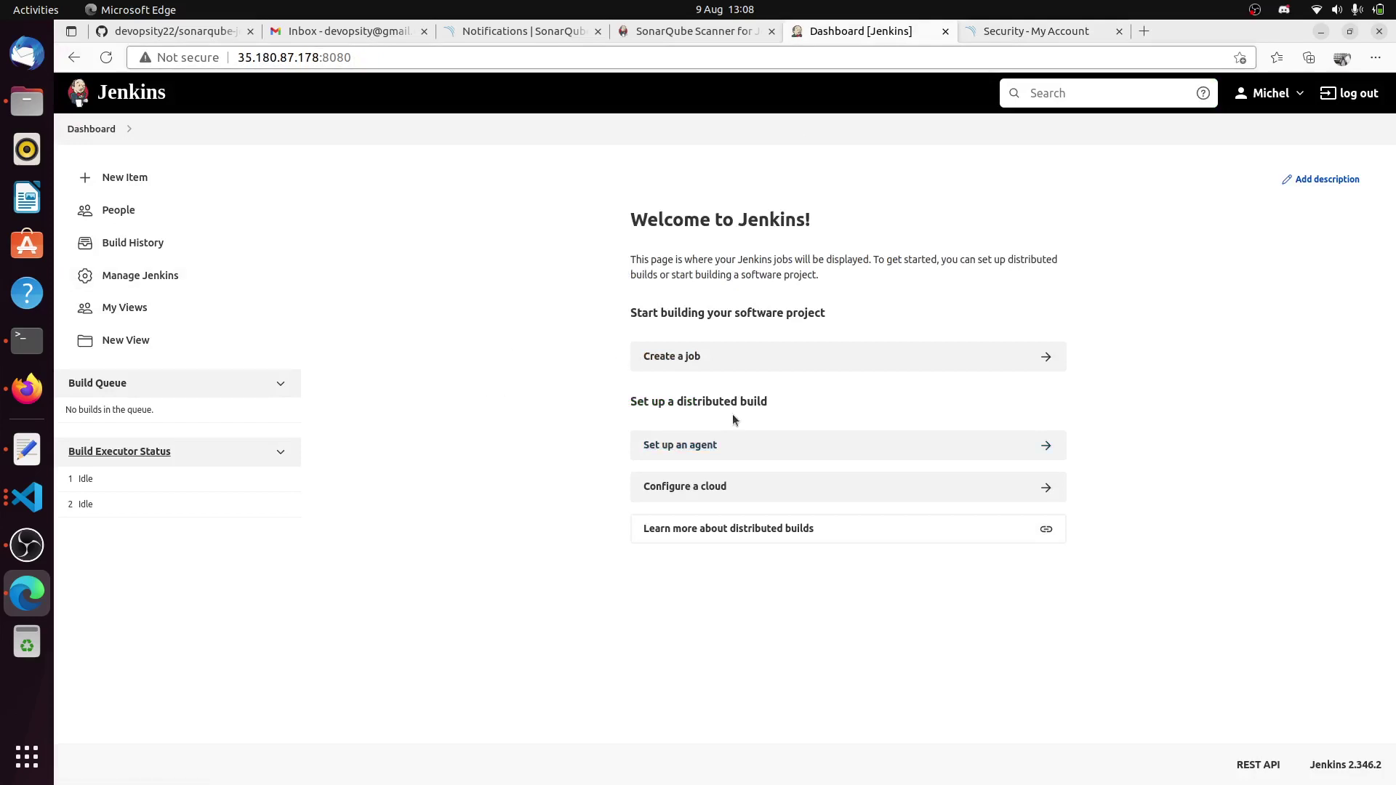
- Add a Maven installation named maven-3.8.6 in the Global Tool Configuration of Jenkins, with automatic installation turned off
left_click(121, 281)
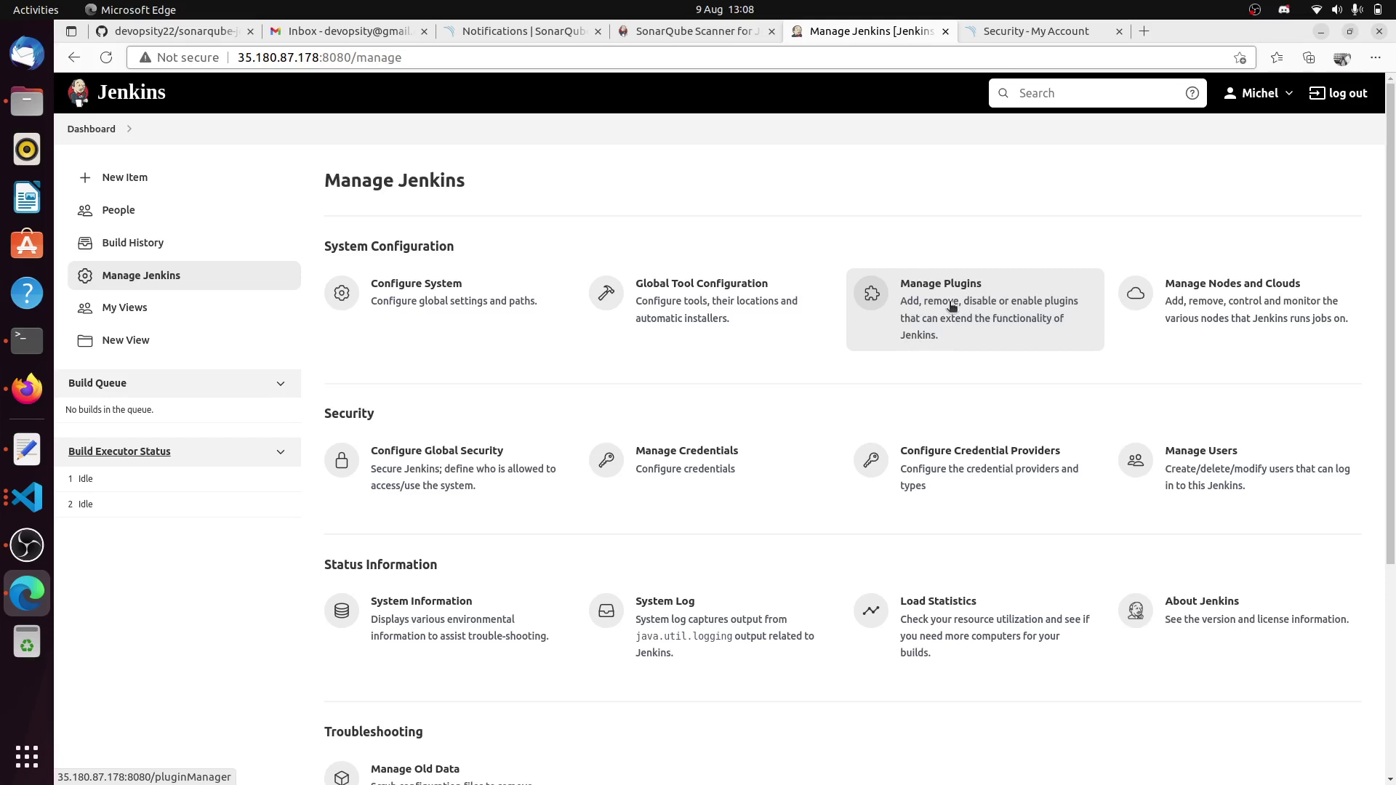
left_click(693, 306)
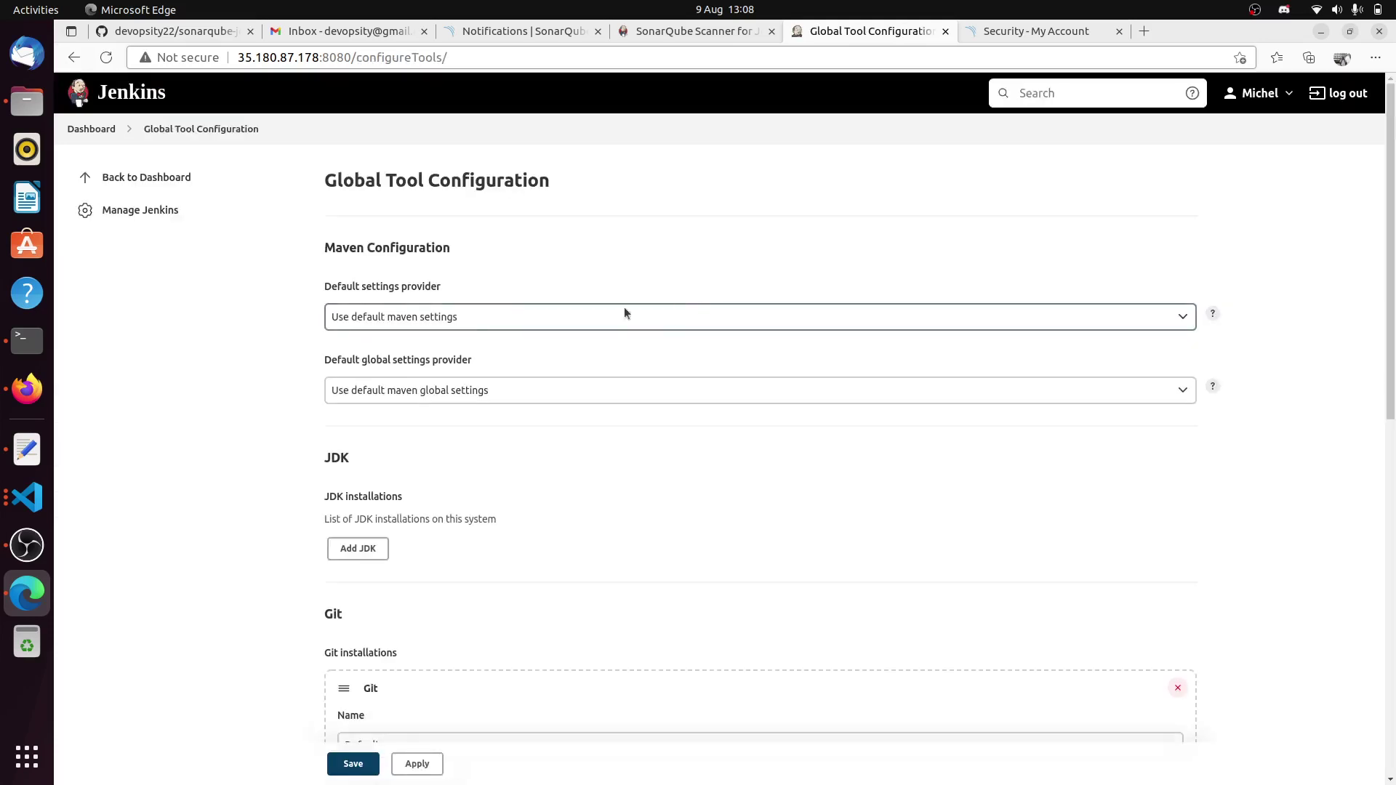
scroll(294, 486, "down", 10)
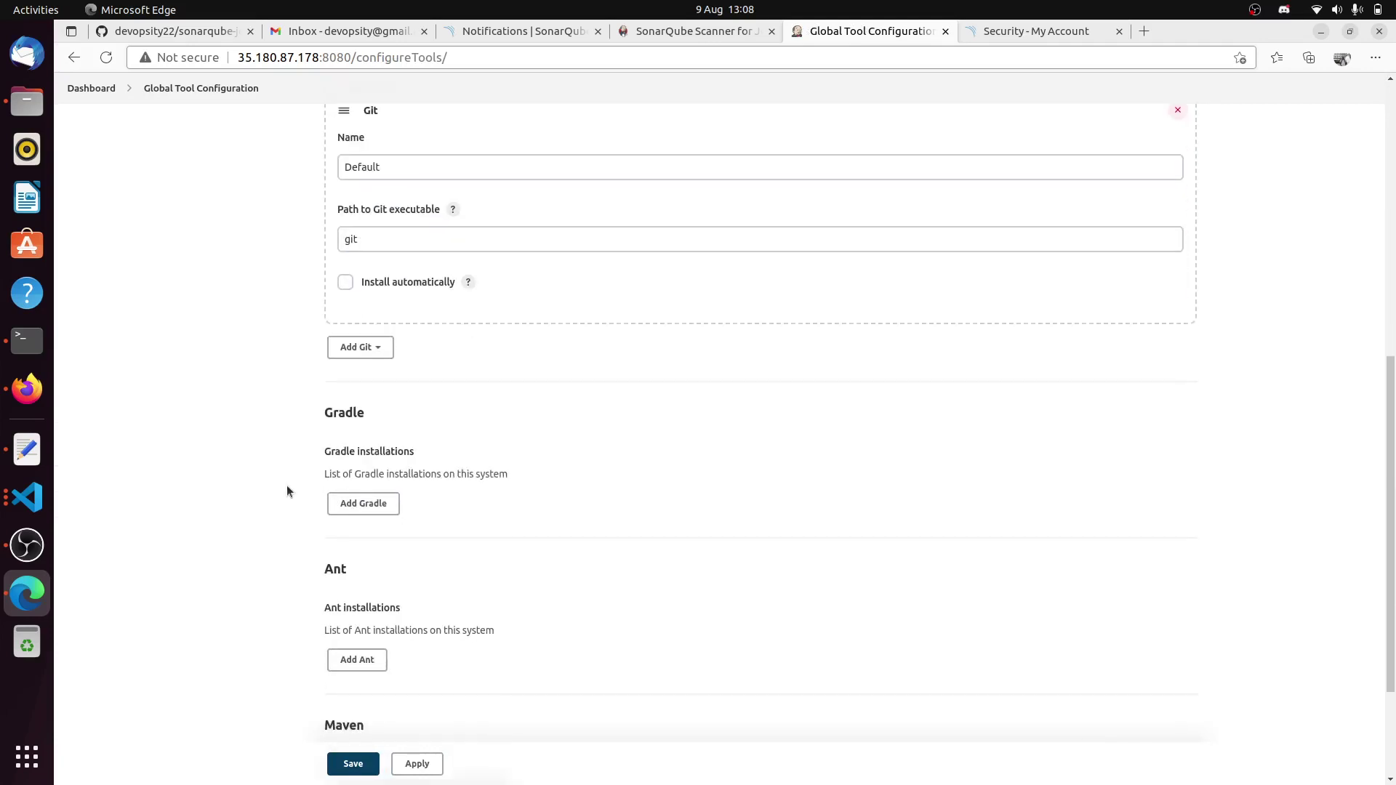
scroll(286, 492, "down", 1)
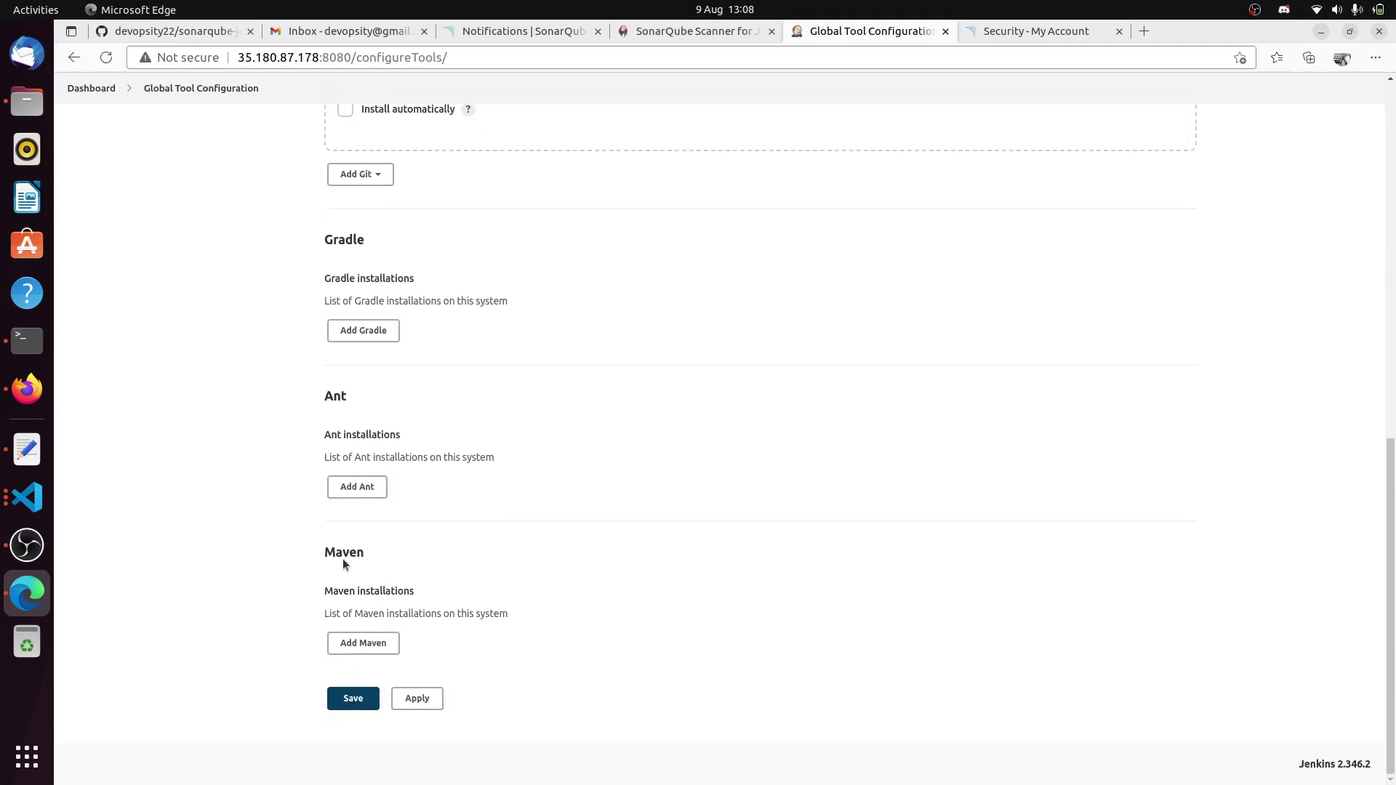
left_click(360, 647)
left_click(392, 489)
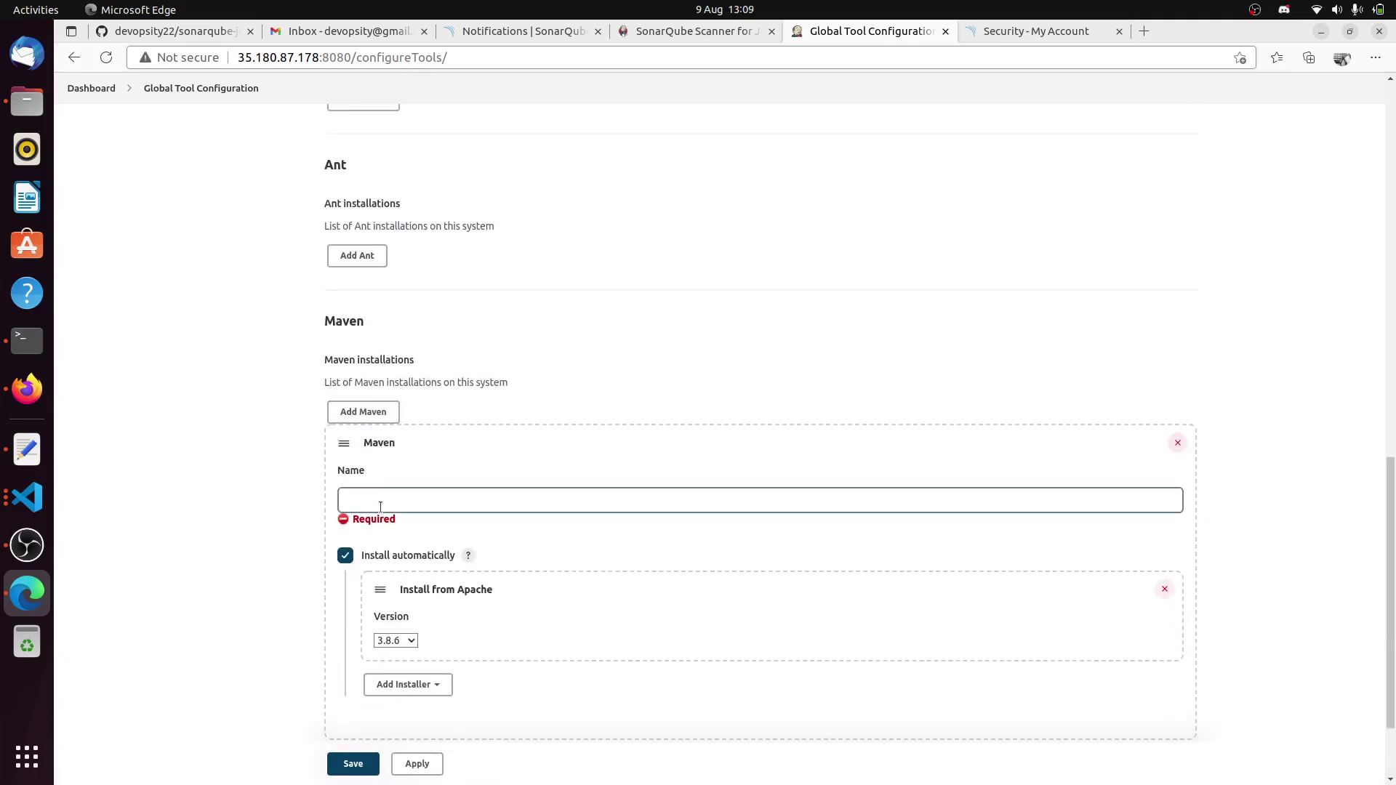
type("m")
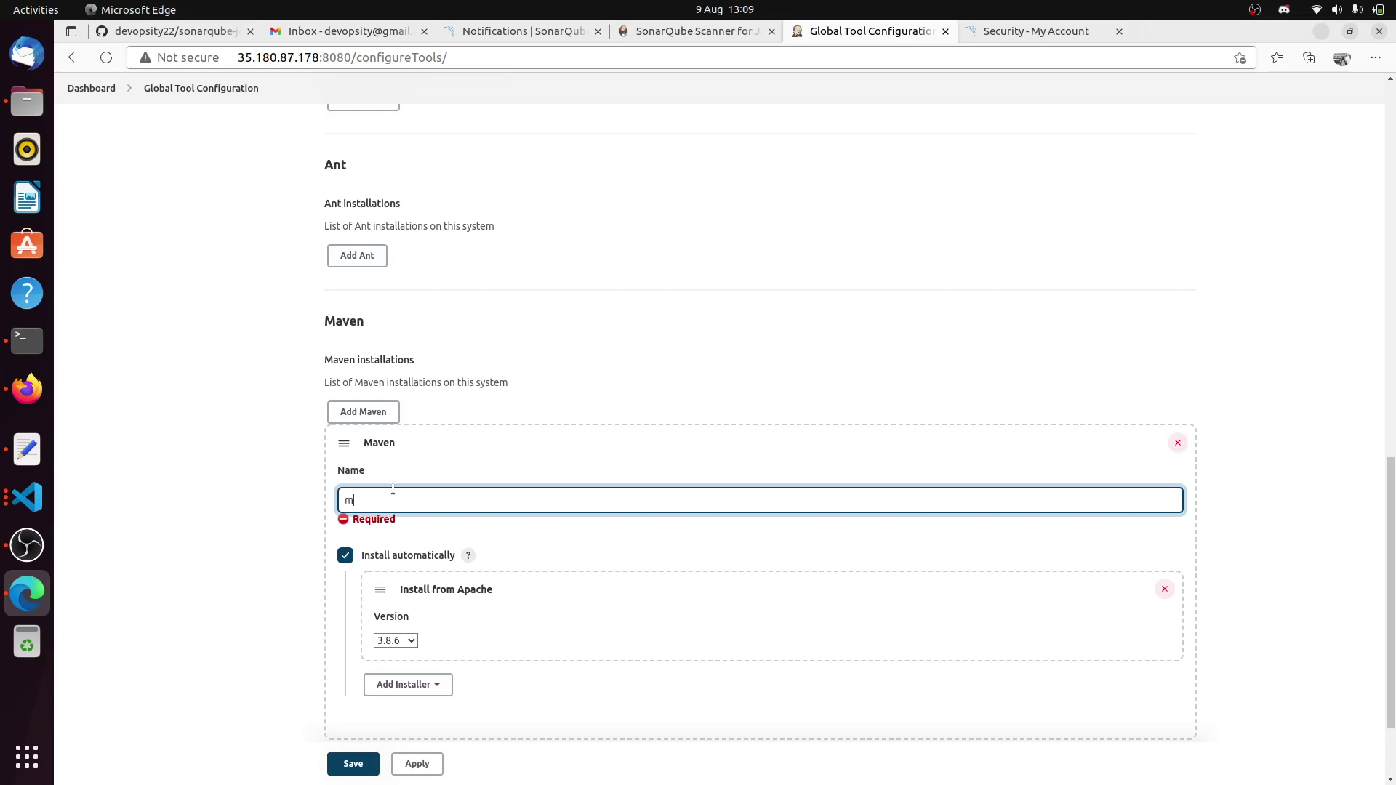
type("aven-3.8.6")
left_click(343, 563)
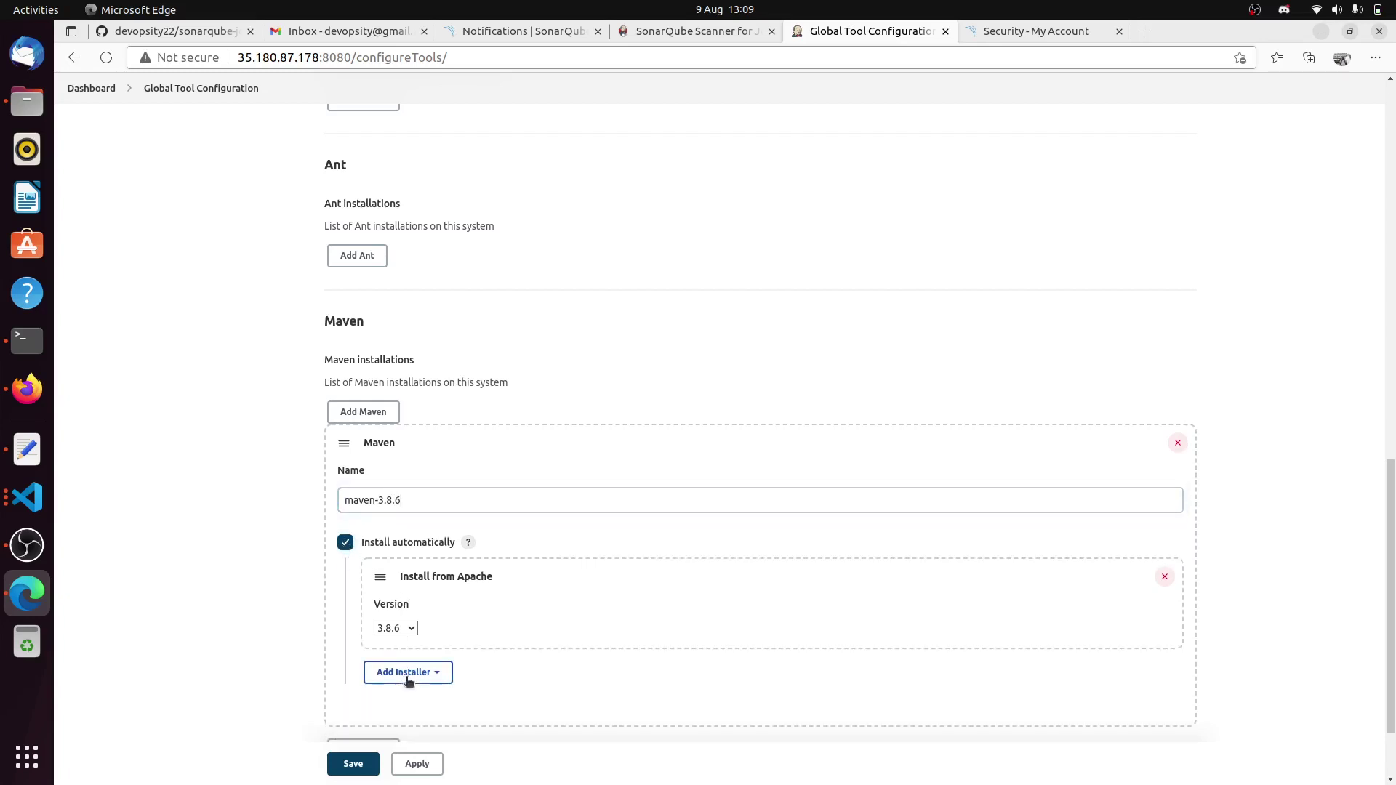
left_click(345, 543)
- Copy the path /opt/apache-maven from the which mvn output in the Terminal and paste it as MAVEN_HOME in Jenkins
left_click(380, 571)
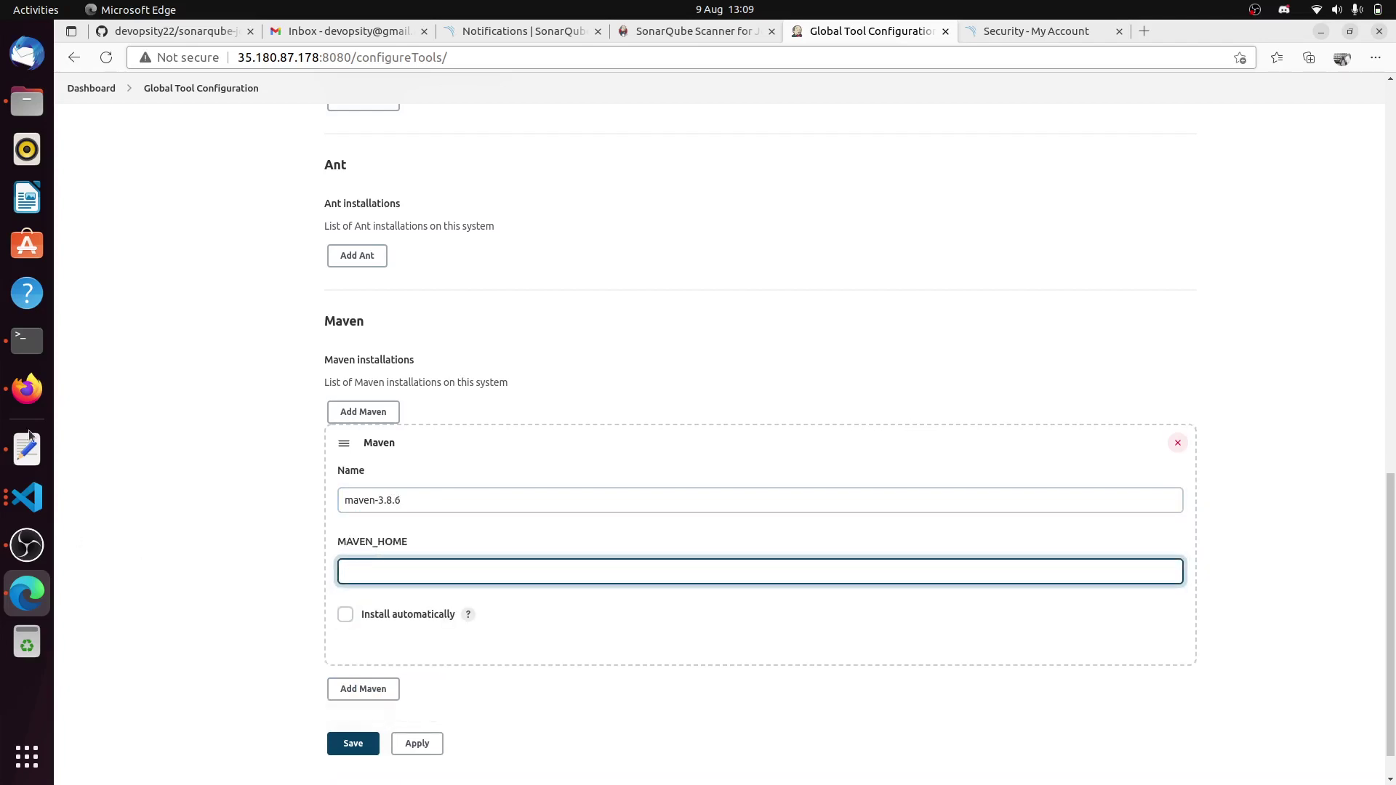
left_click(36, 354)
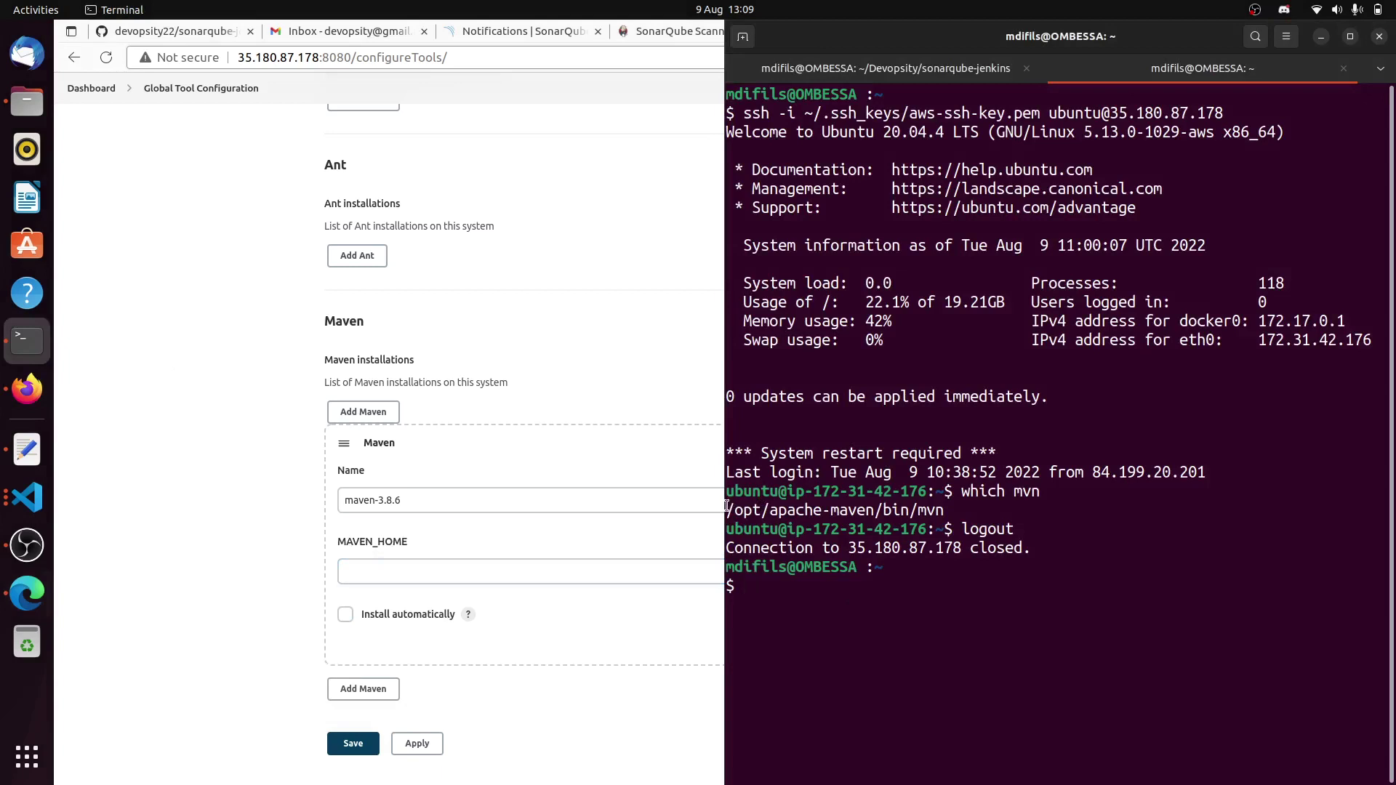
left_click_drag(727, 510, 875, 510)
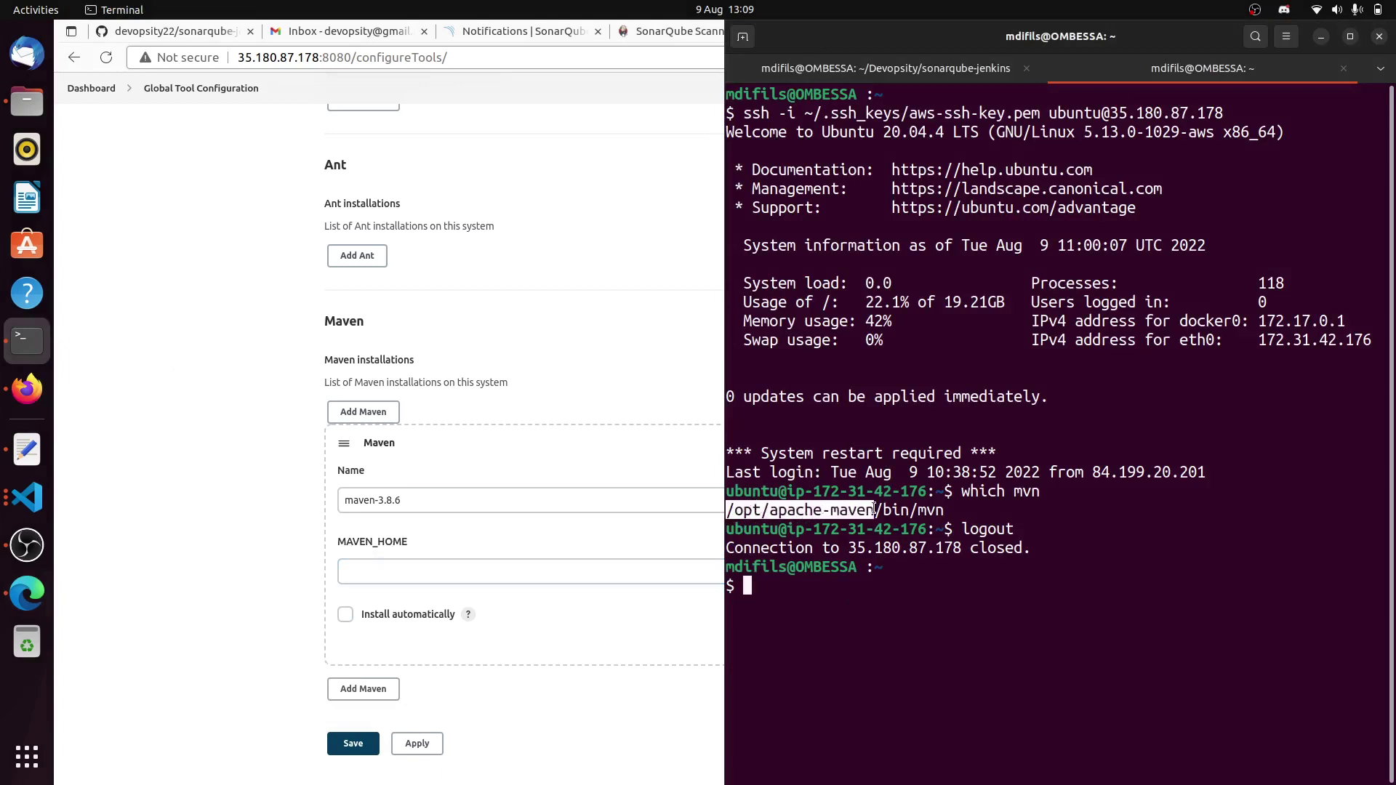
right_click(864, 517)
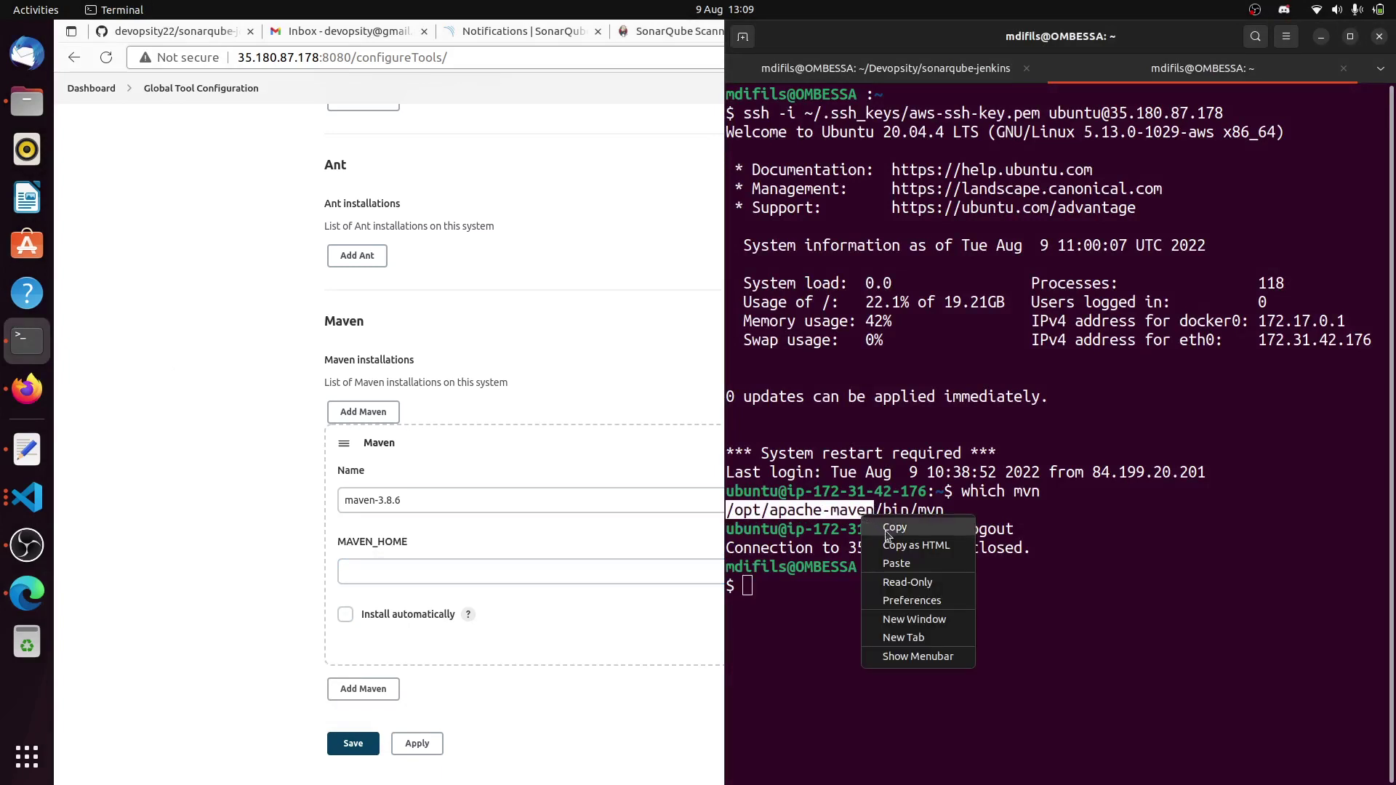
left_click(888, 528)
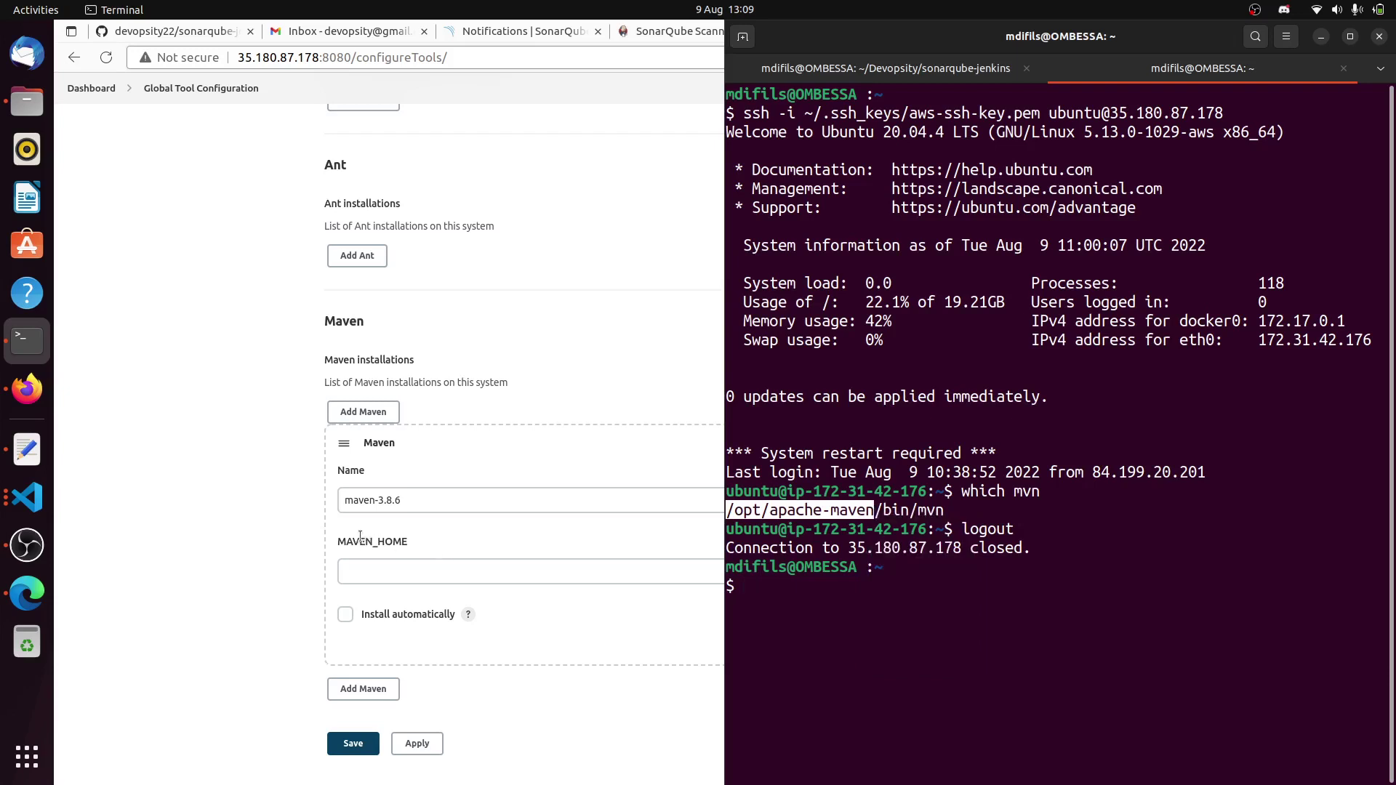
left_click(400, 565)
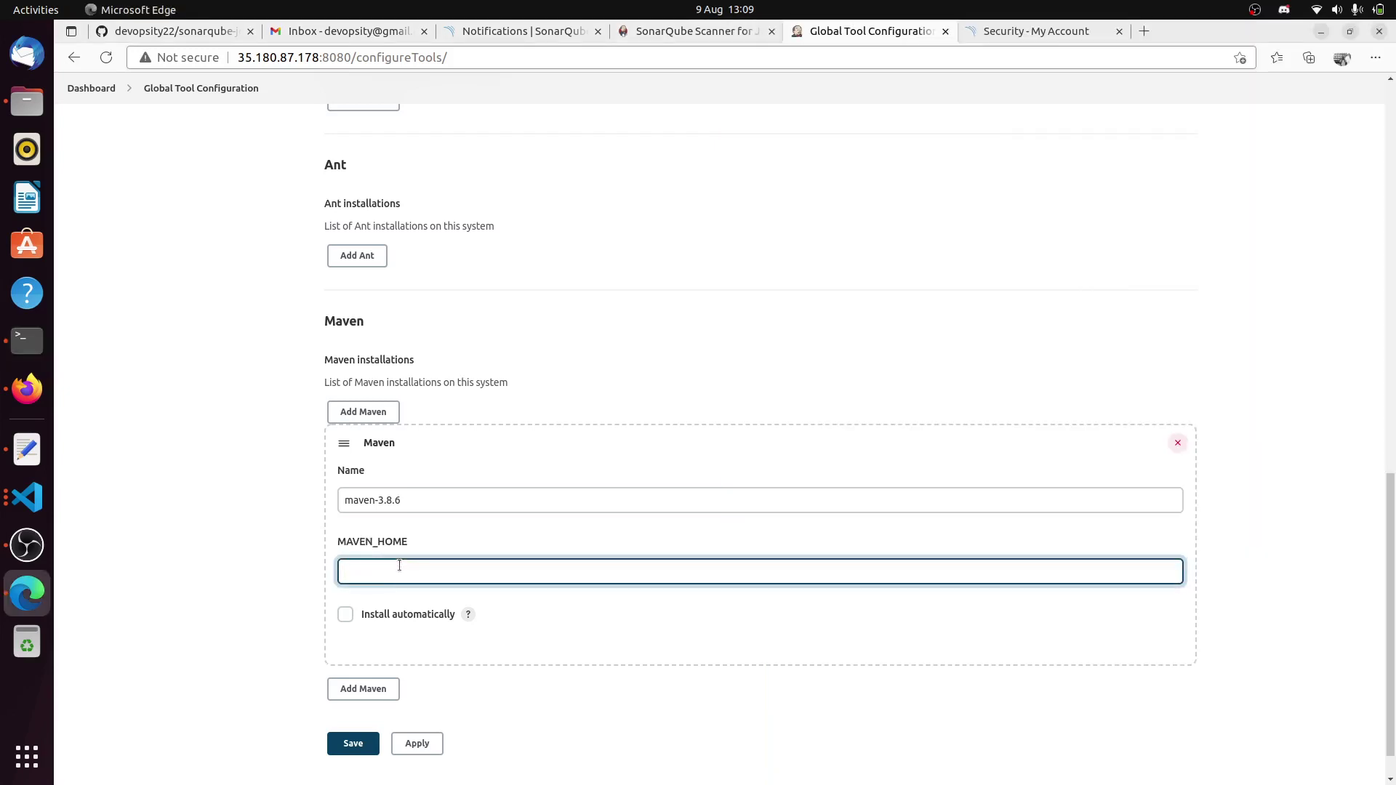
key("ctrl+v")
left_click(846, 617)
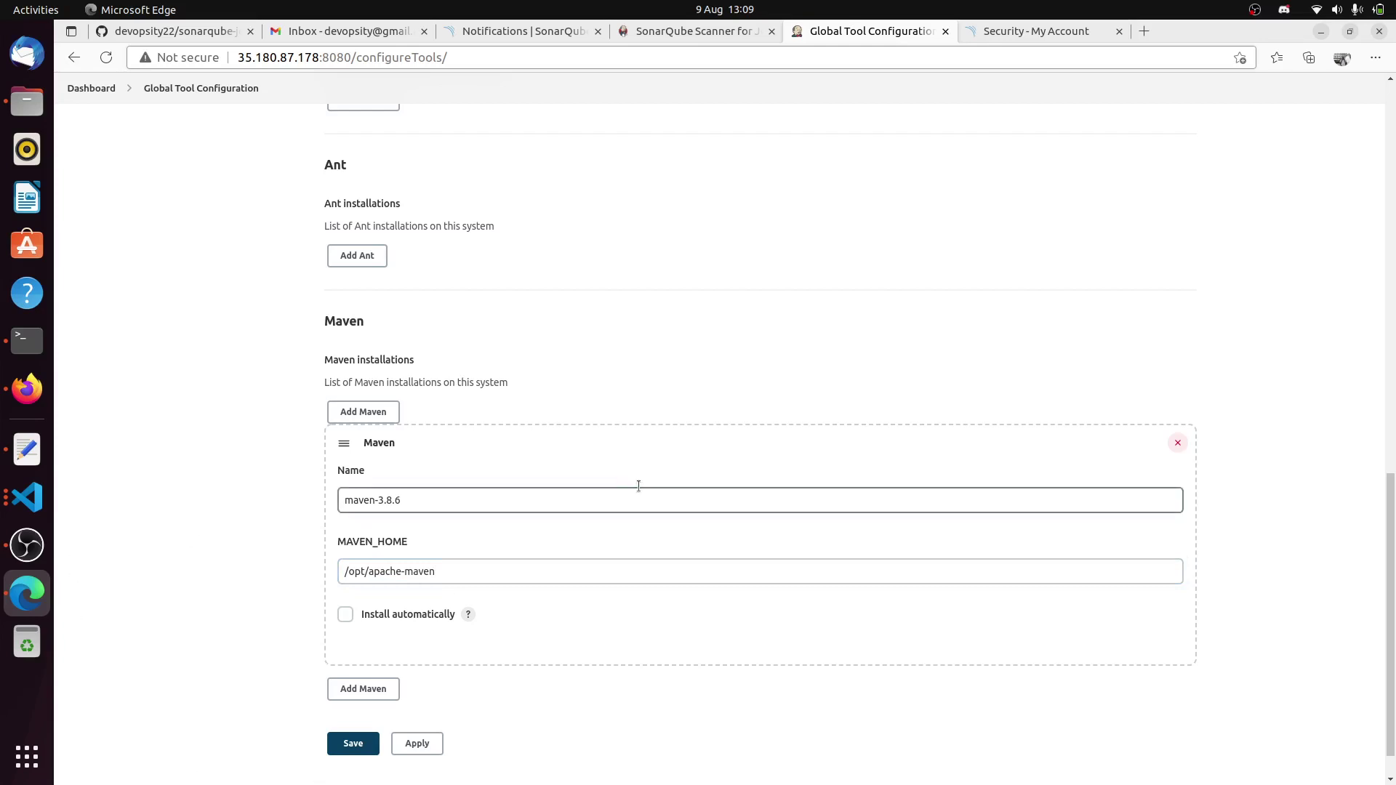
- Review the Maven installation entry, then apply and save the Global Tool Configuration
scroll(644, 491, "up", 3)
scroll(644, 491, "down", 4)
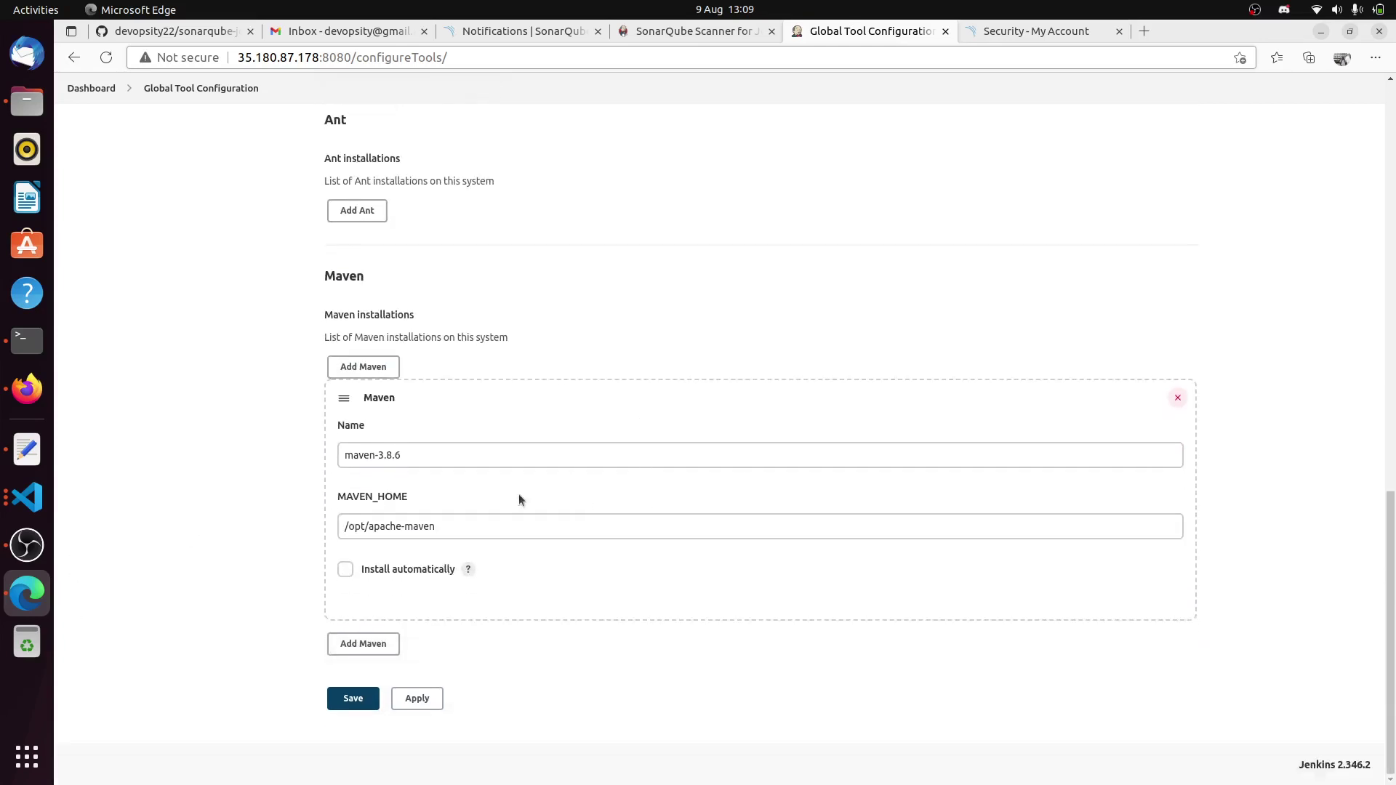
left_click(407, 704)
left_click(354, 700)
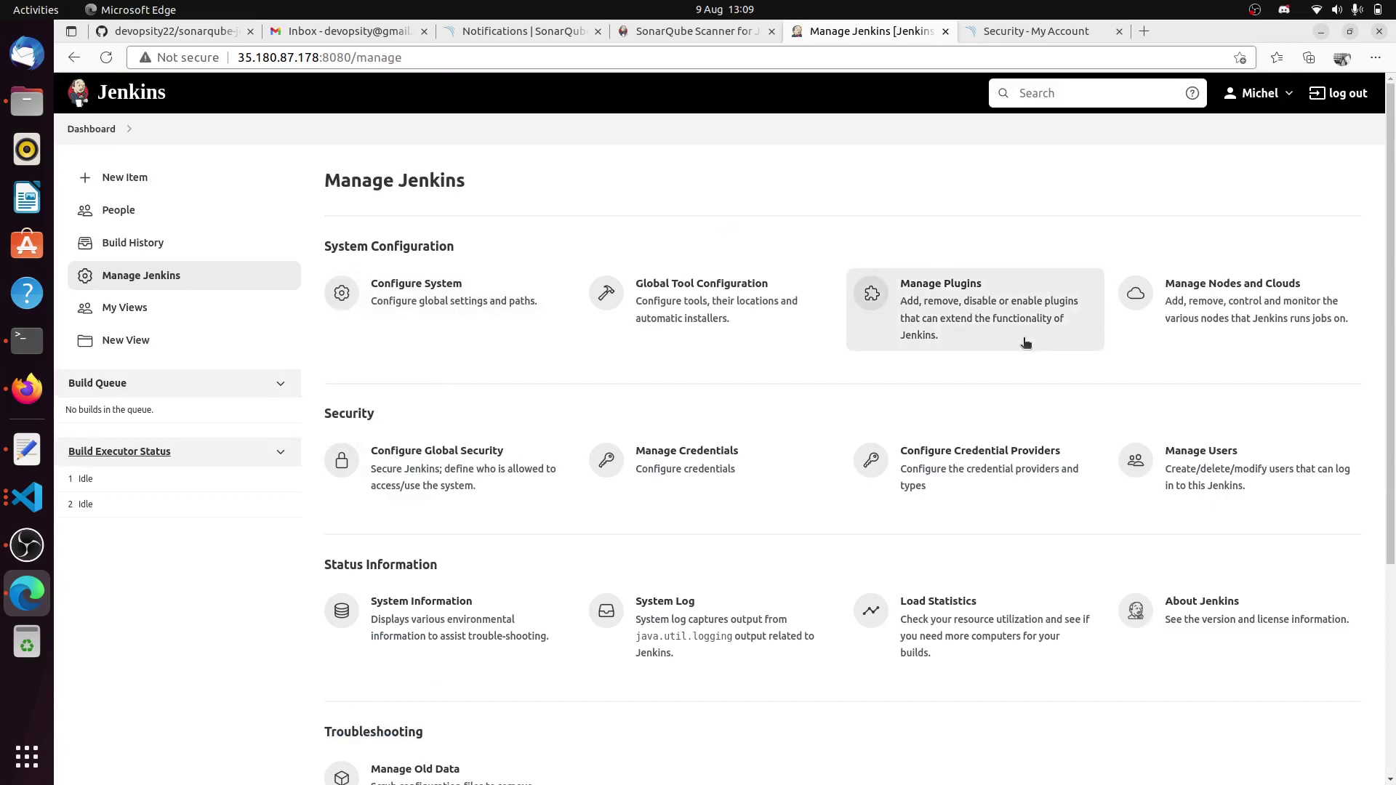
- Install the SonarQube Scanner plugin without restart, check its installation status, and return to the Jenkins dashboard
left_click(958, 302)
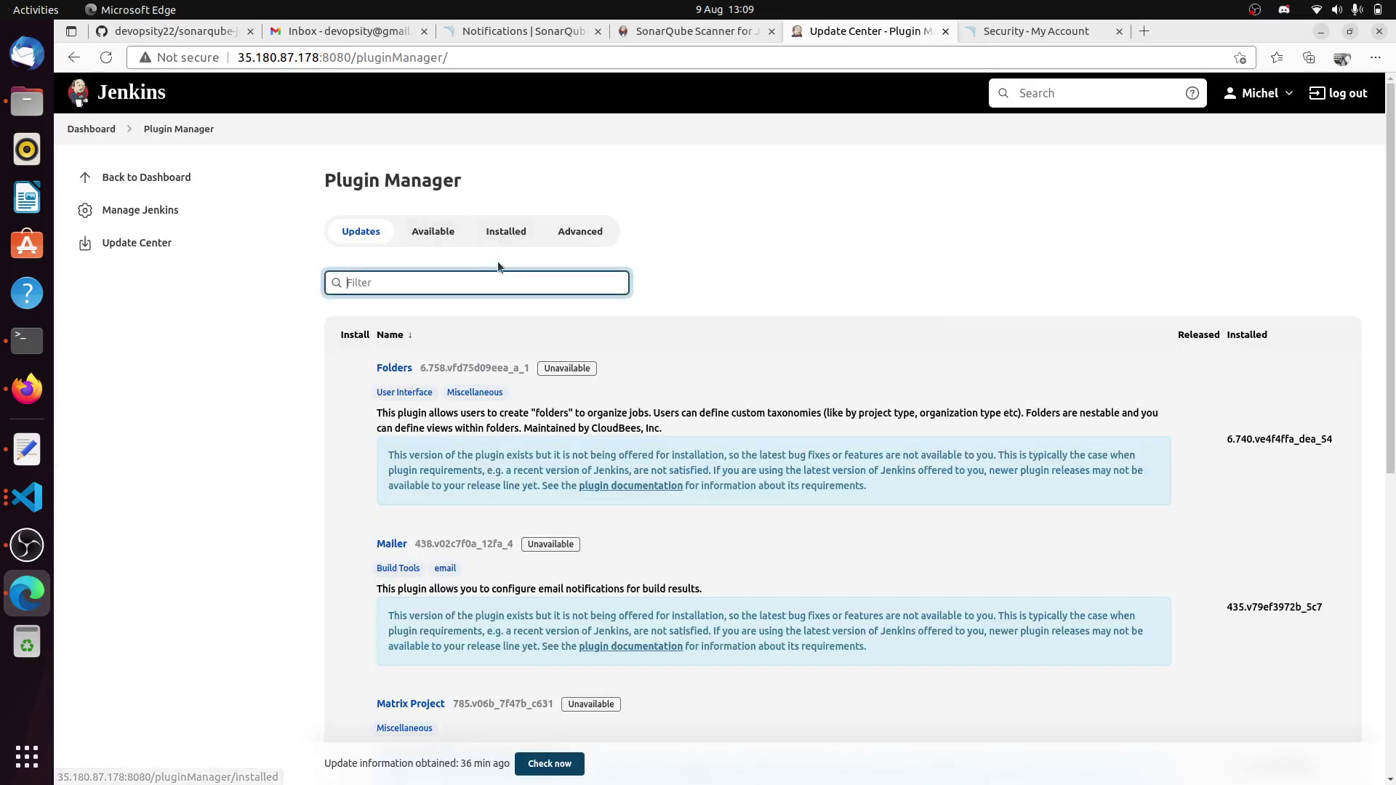
left_click(431, 233)
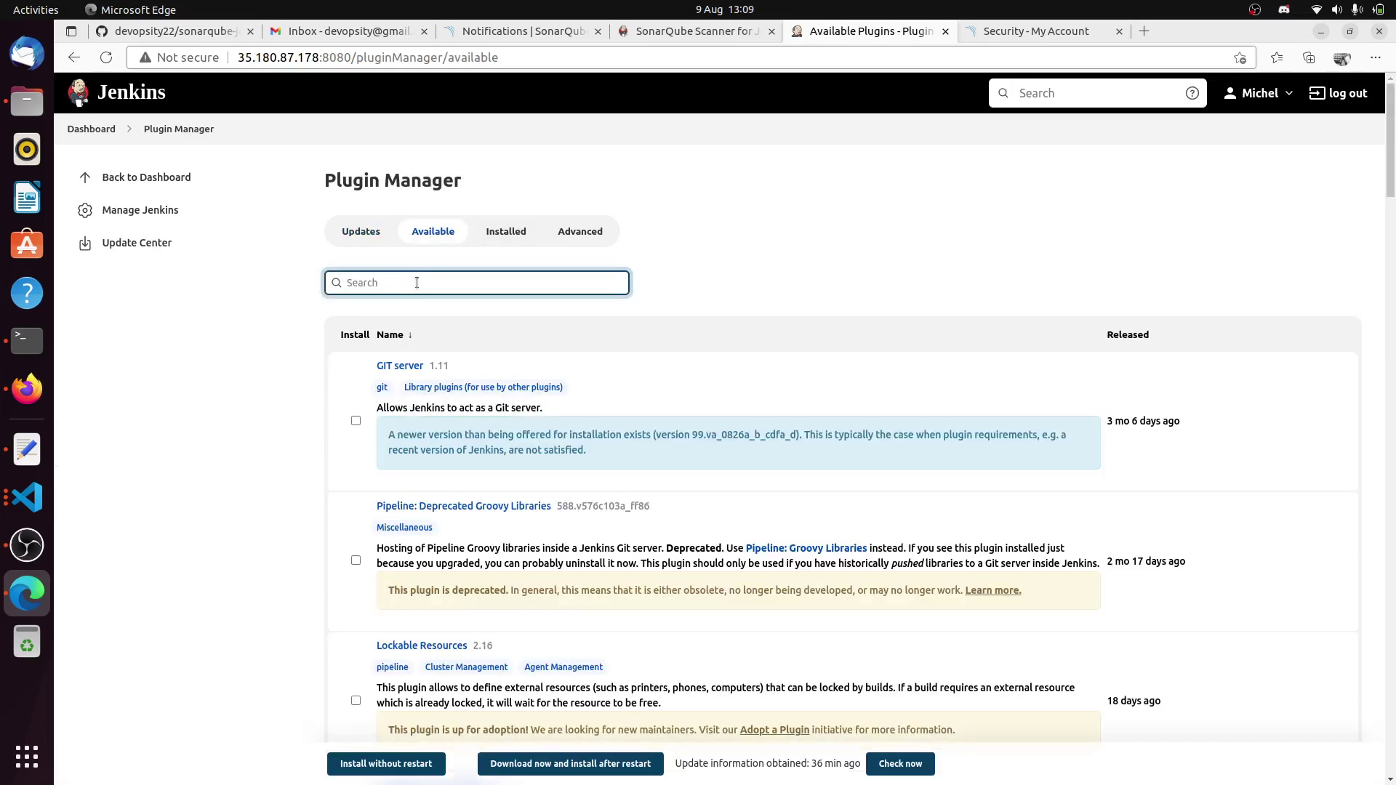
type("sonar")
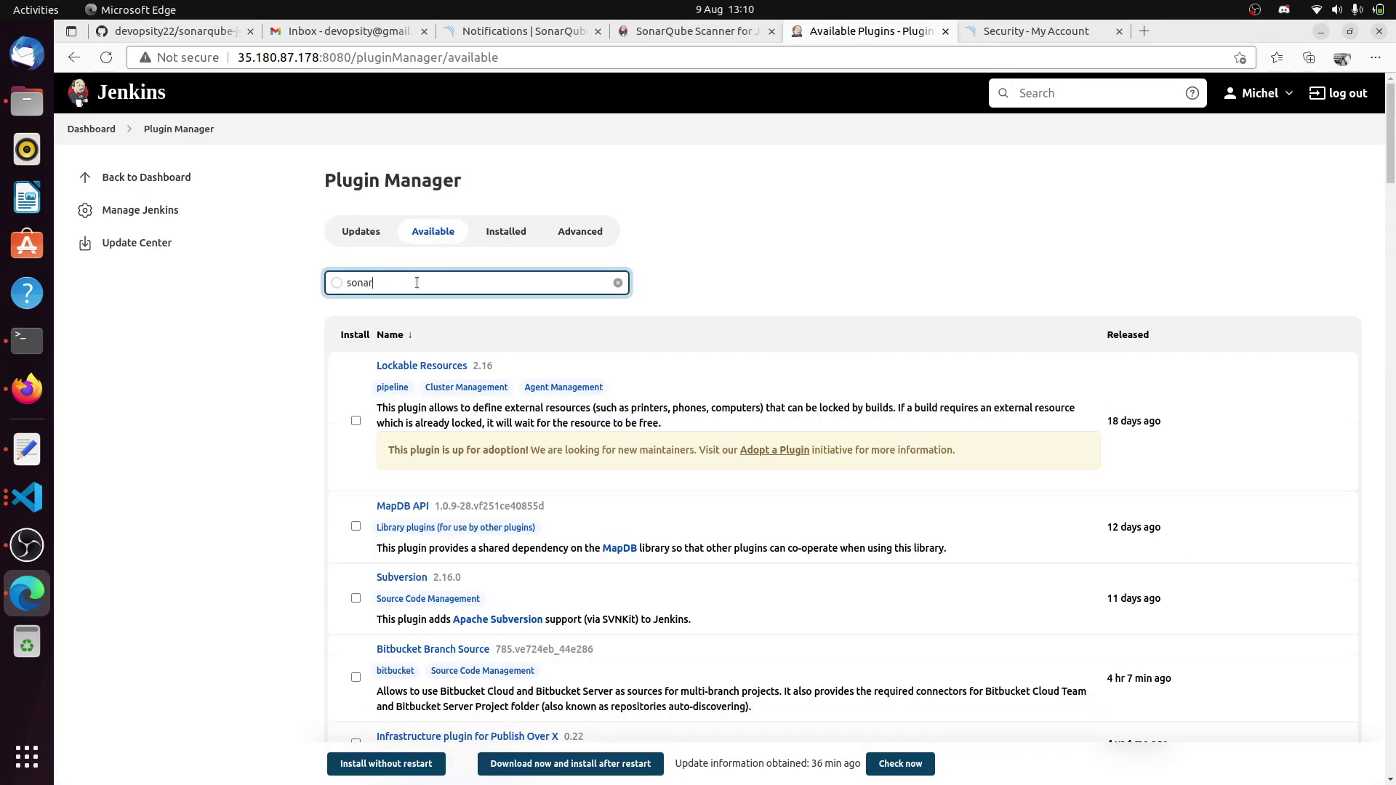
type("qube")
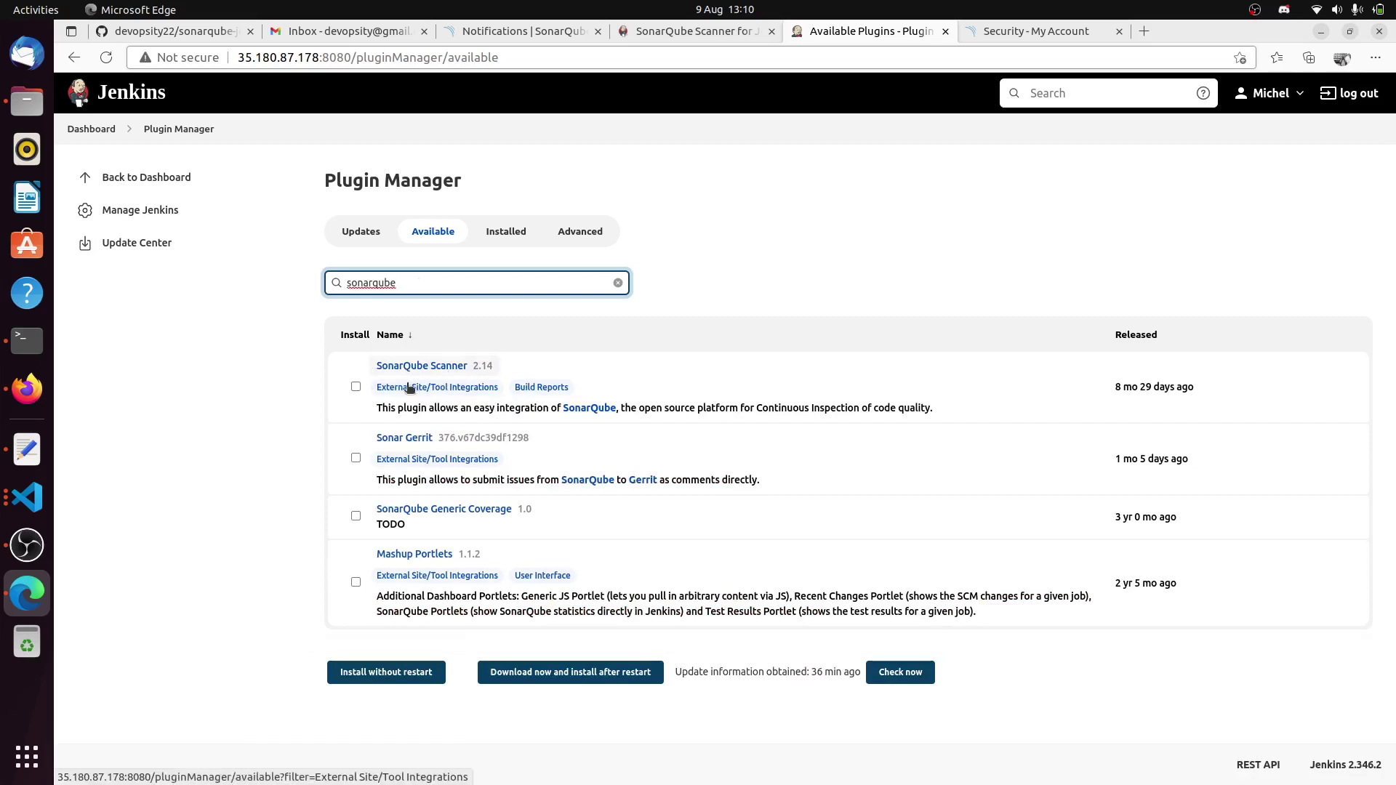
left_click(356, 386)
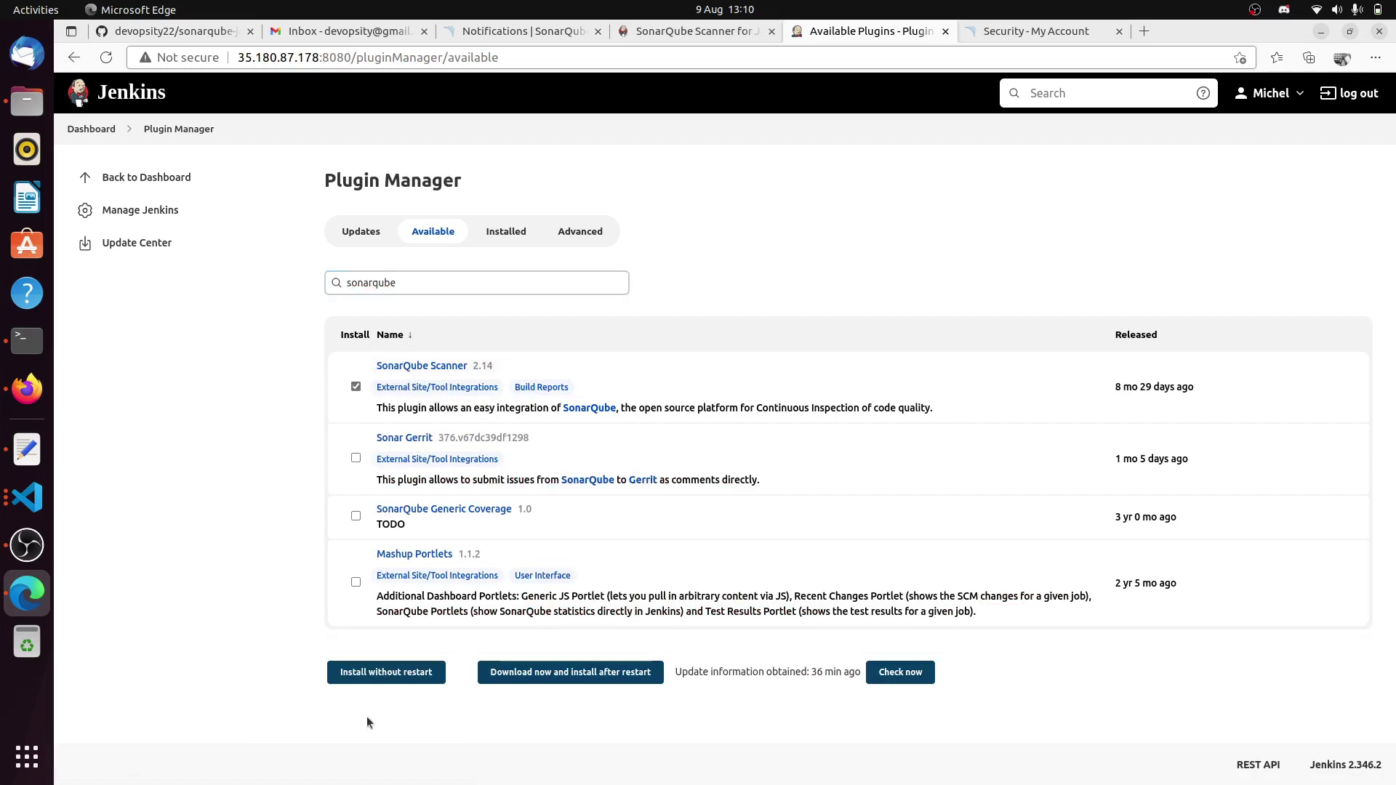
left_click(375, 681)
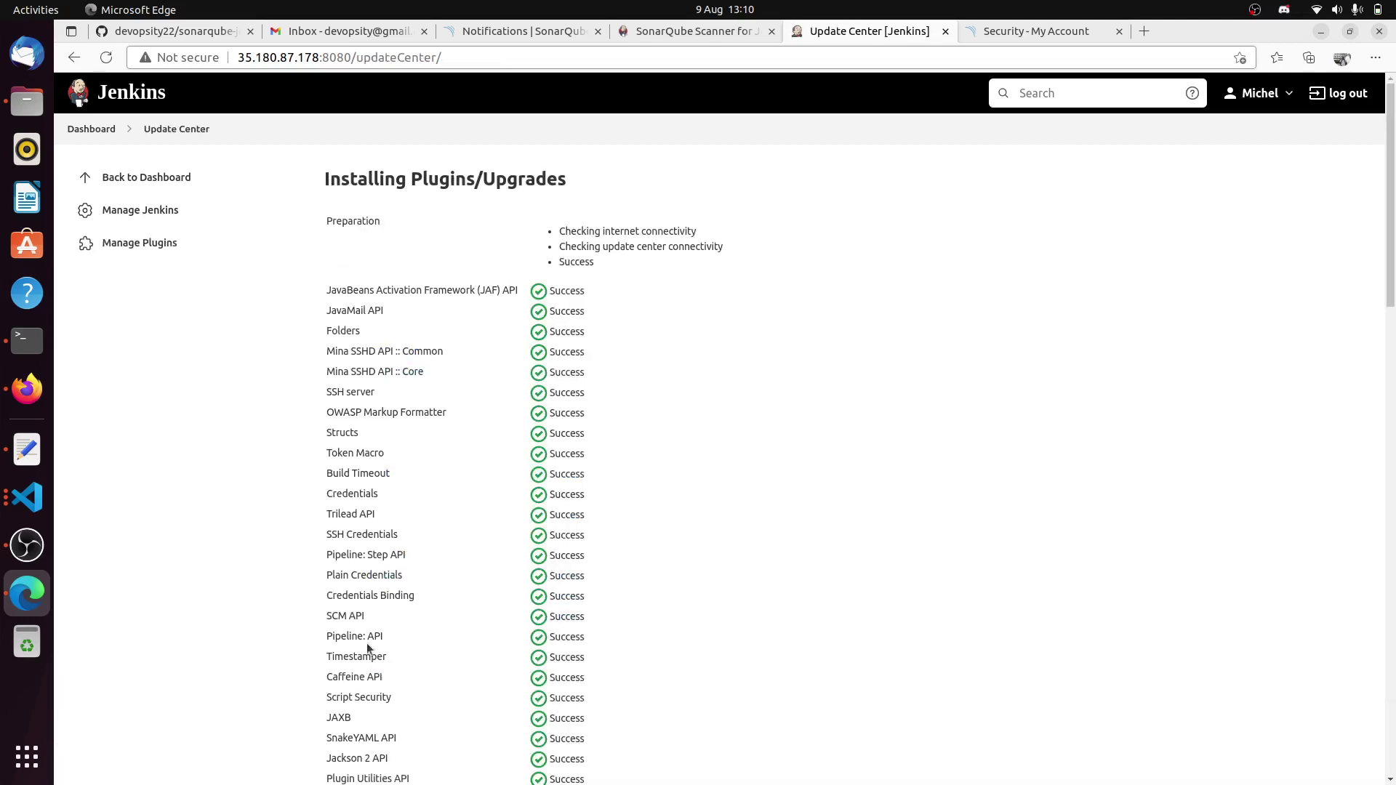
scroll(730, 368, "down", 8)
scroll(710, 394, "down", 16)
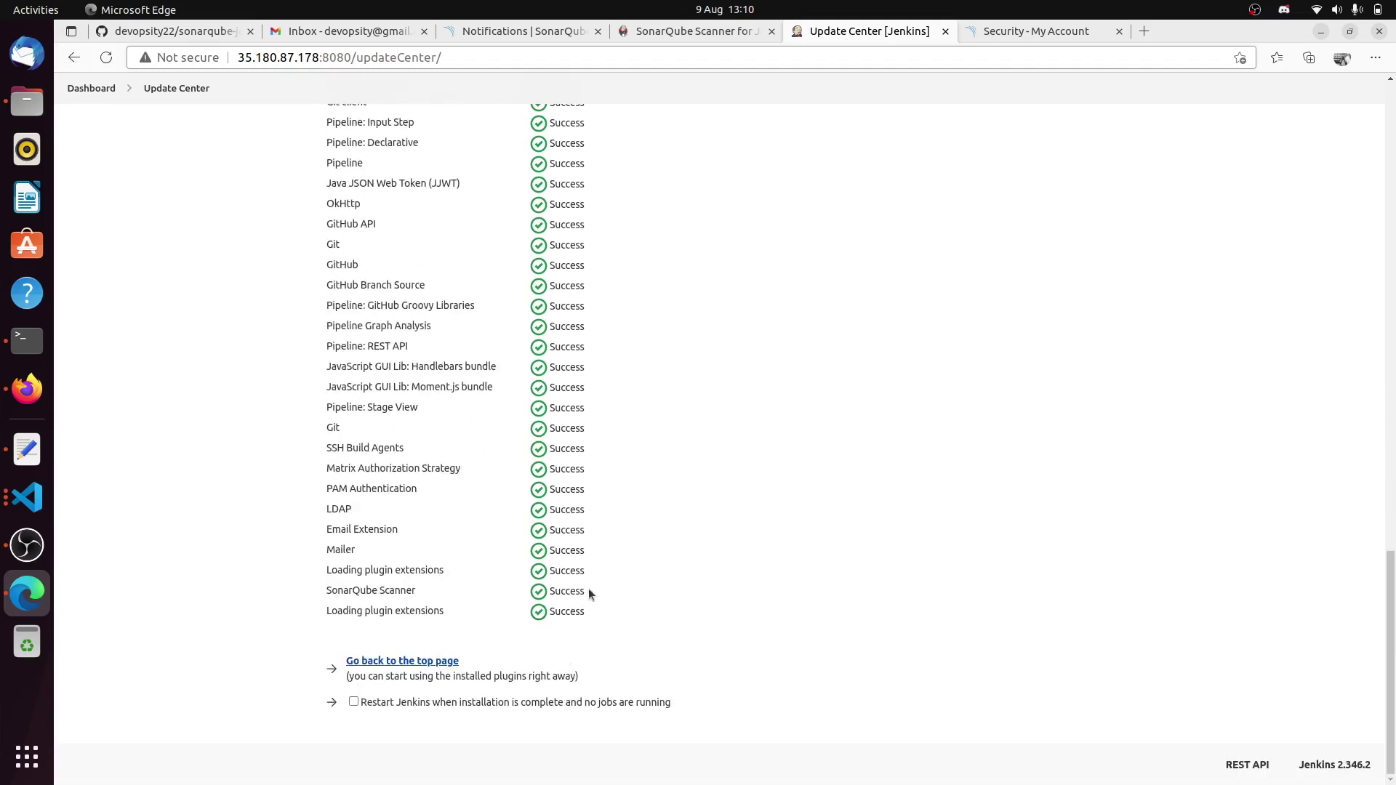
scroll(511, 514, "up", 8)
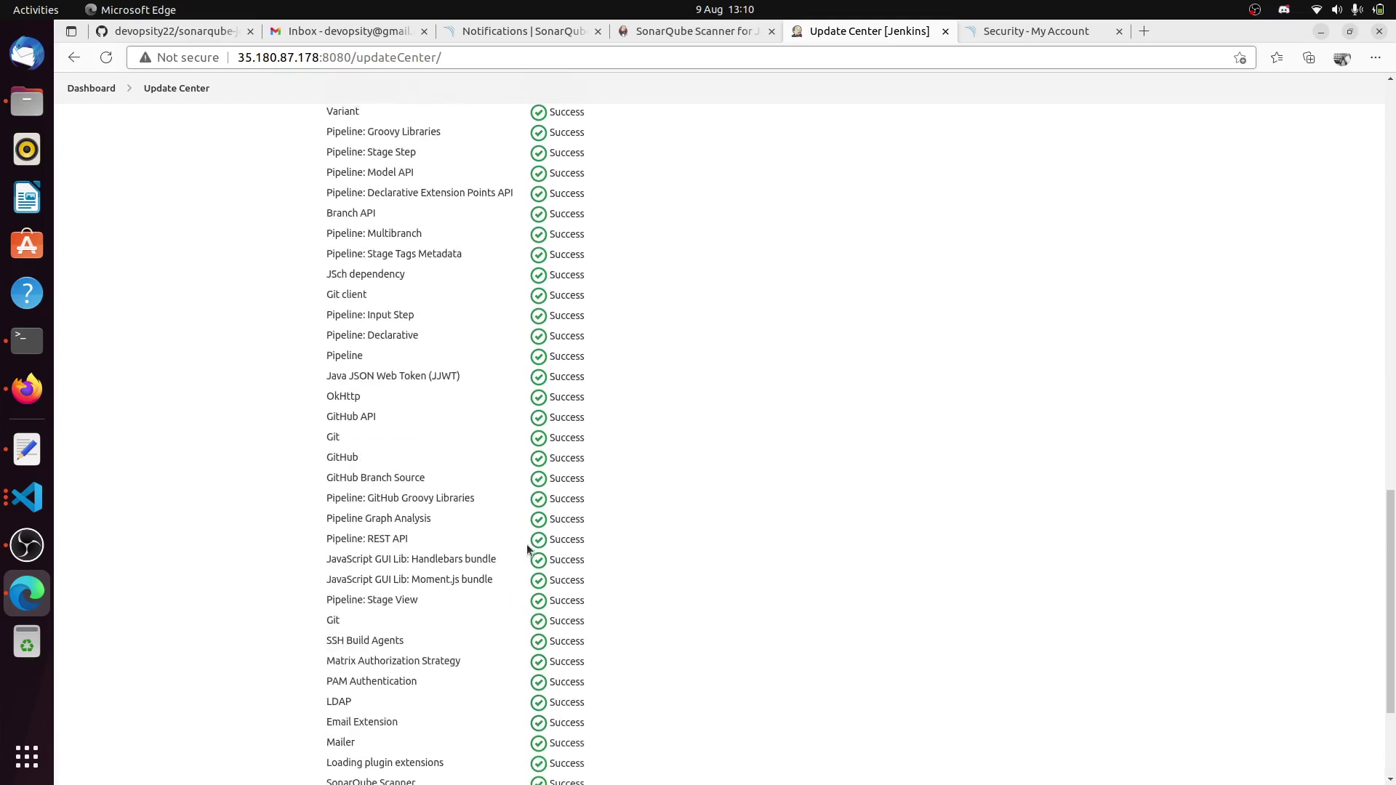
scroll(510, 515, "up", 12)
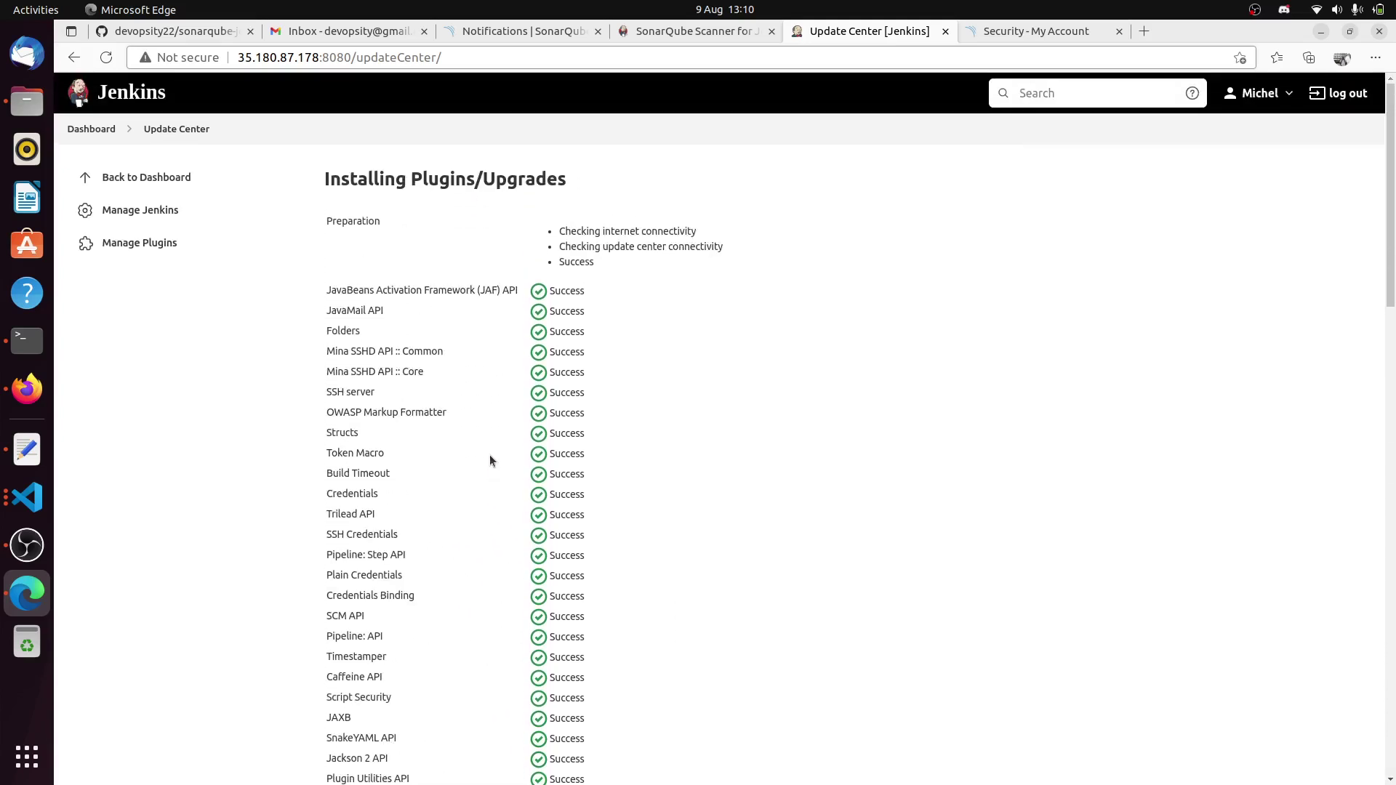
left_click(122, 180)
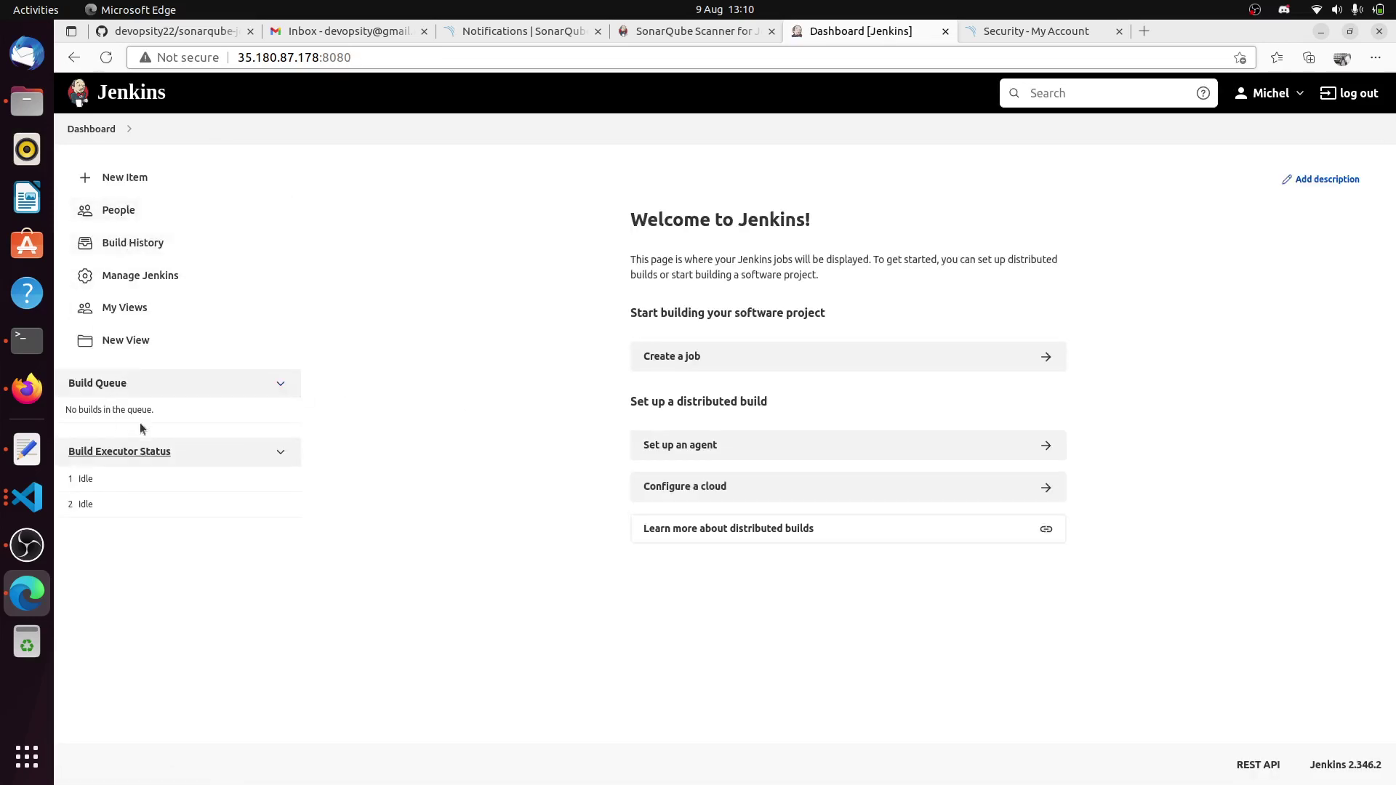
left_click(141, 282)
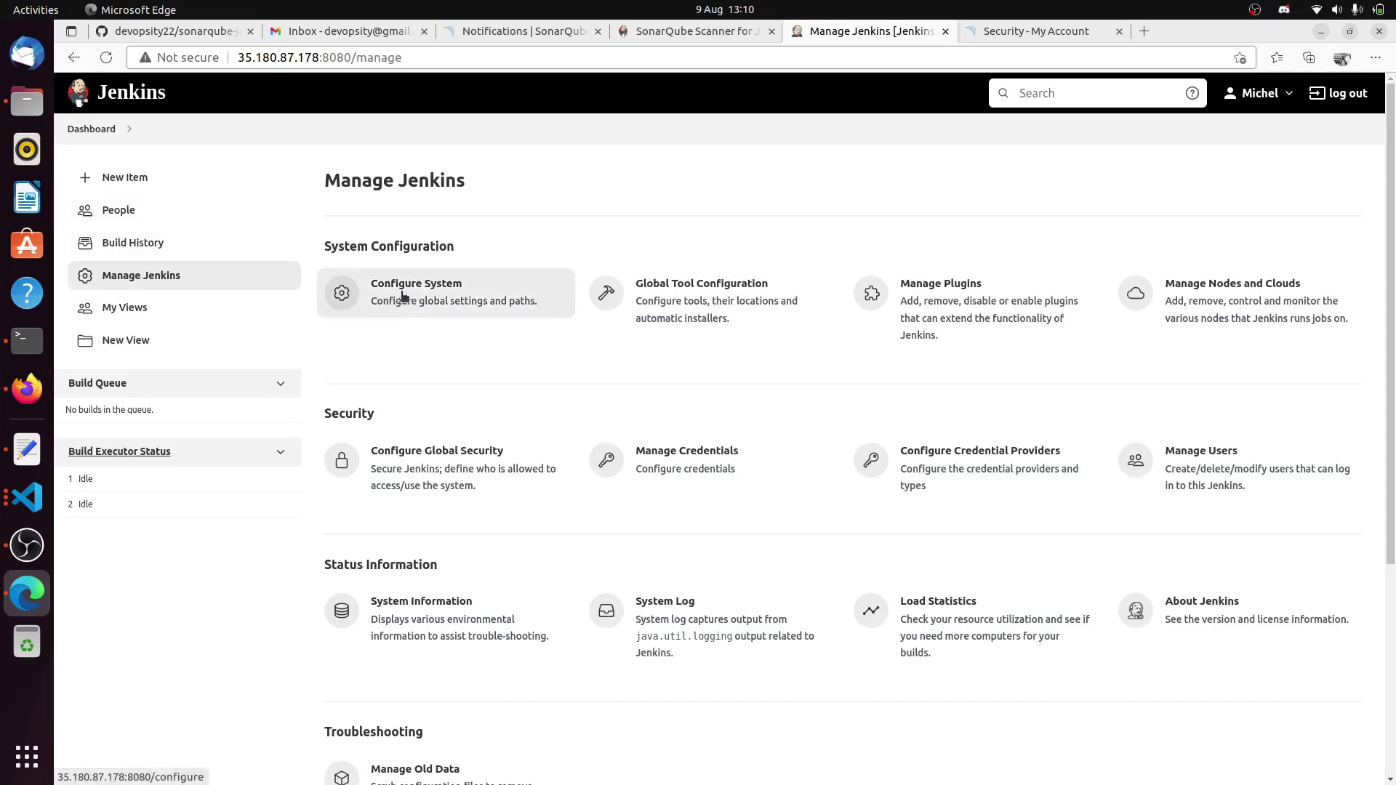
left_click(411, 295)
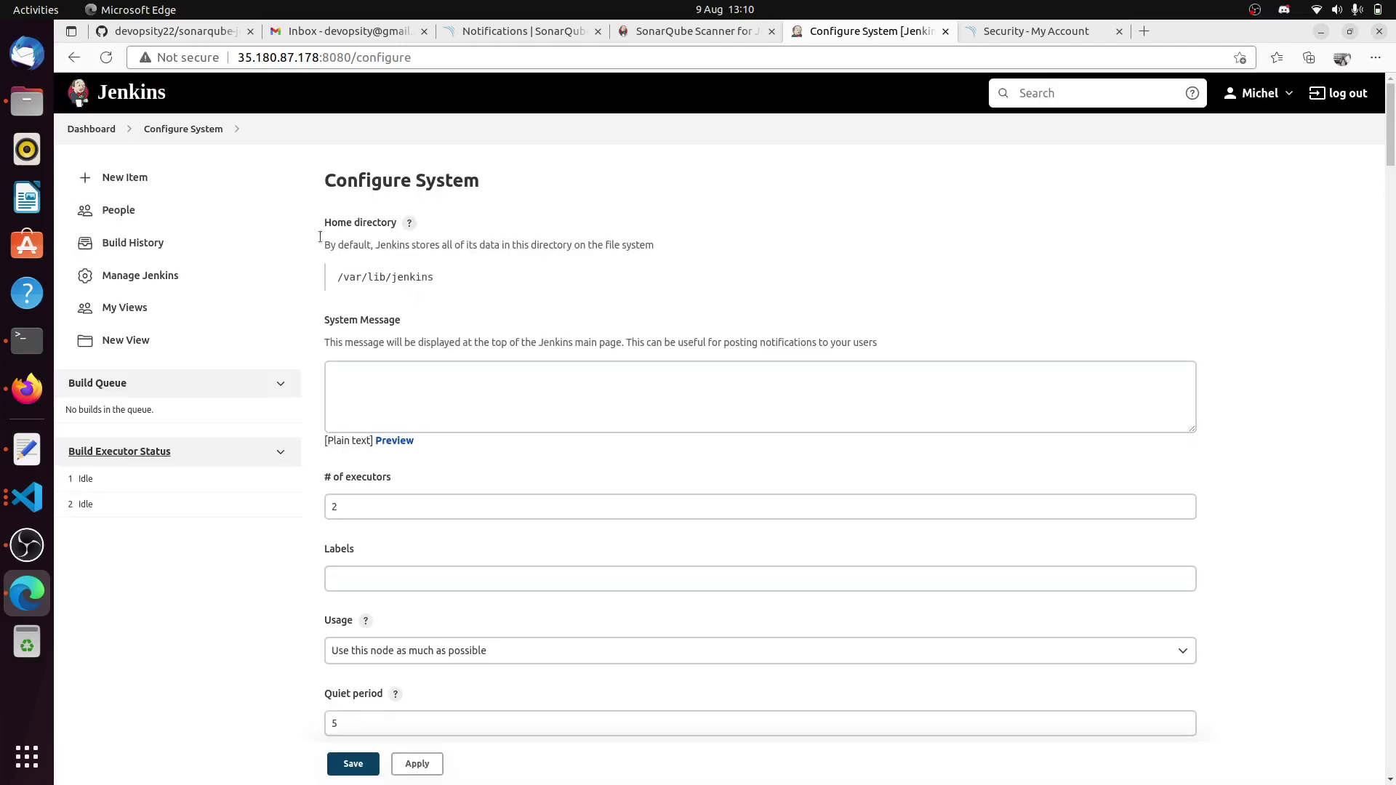
left_click(93, 129)
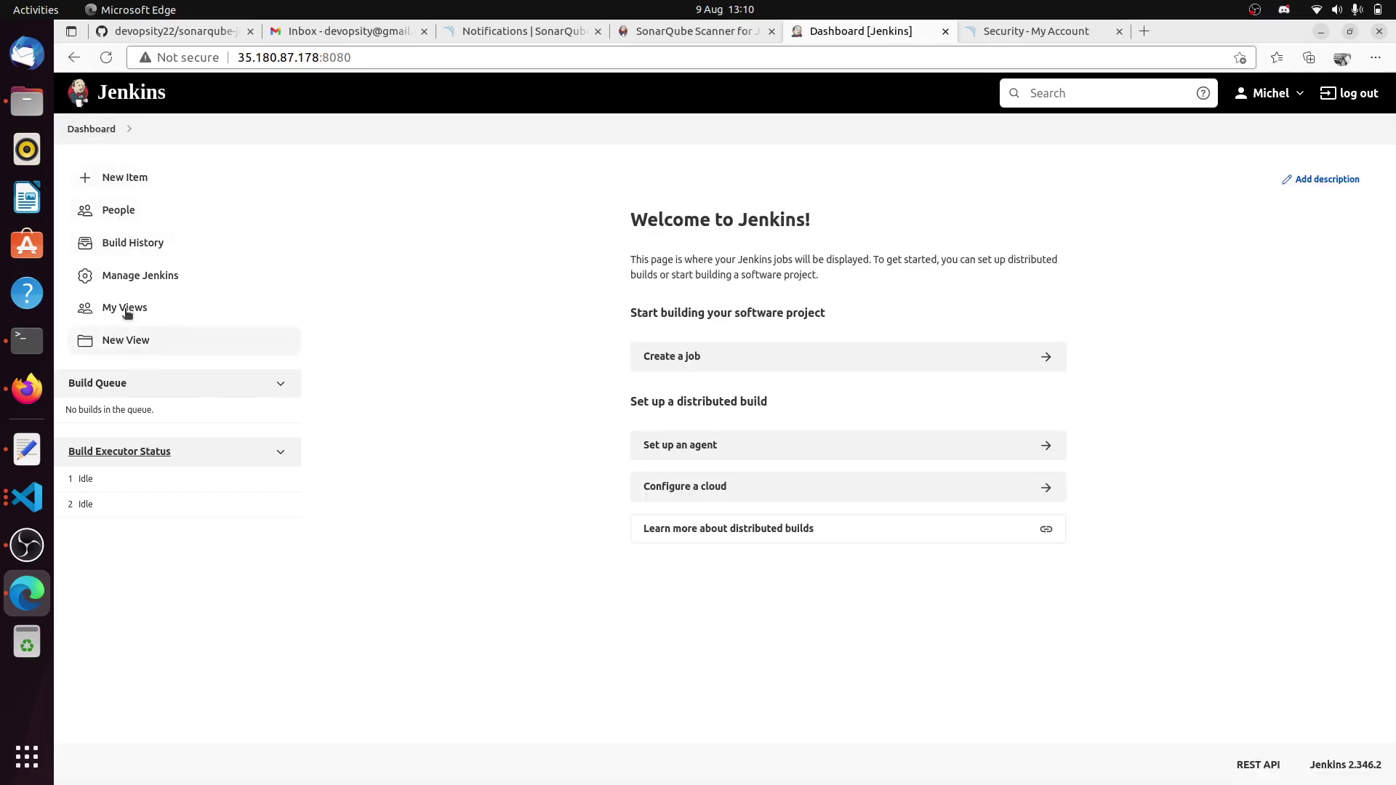
- Start a new credential of kind Secret text in the global domain of the Jenkins system credentials store
left_click(140, 282)
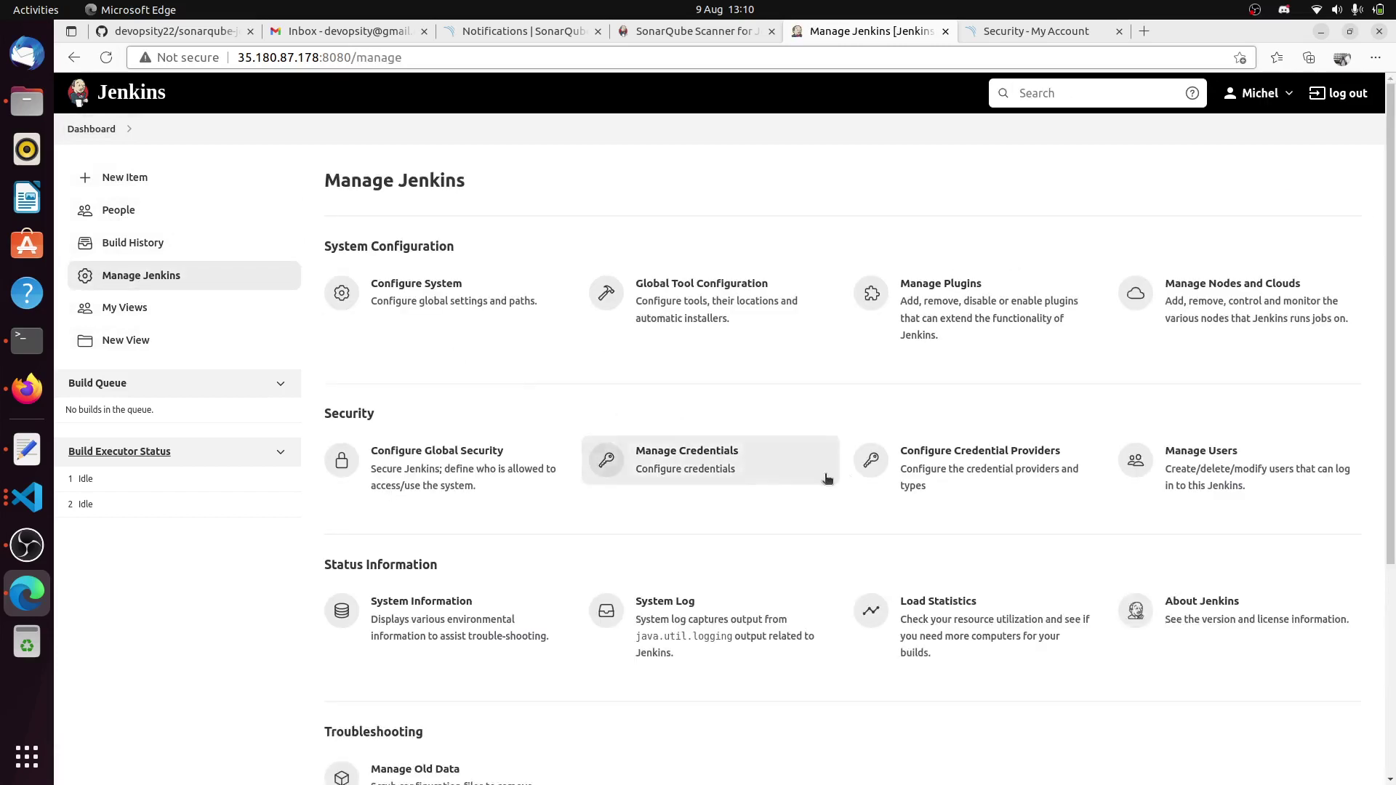
left_click(688, 461)
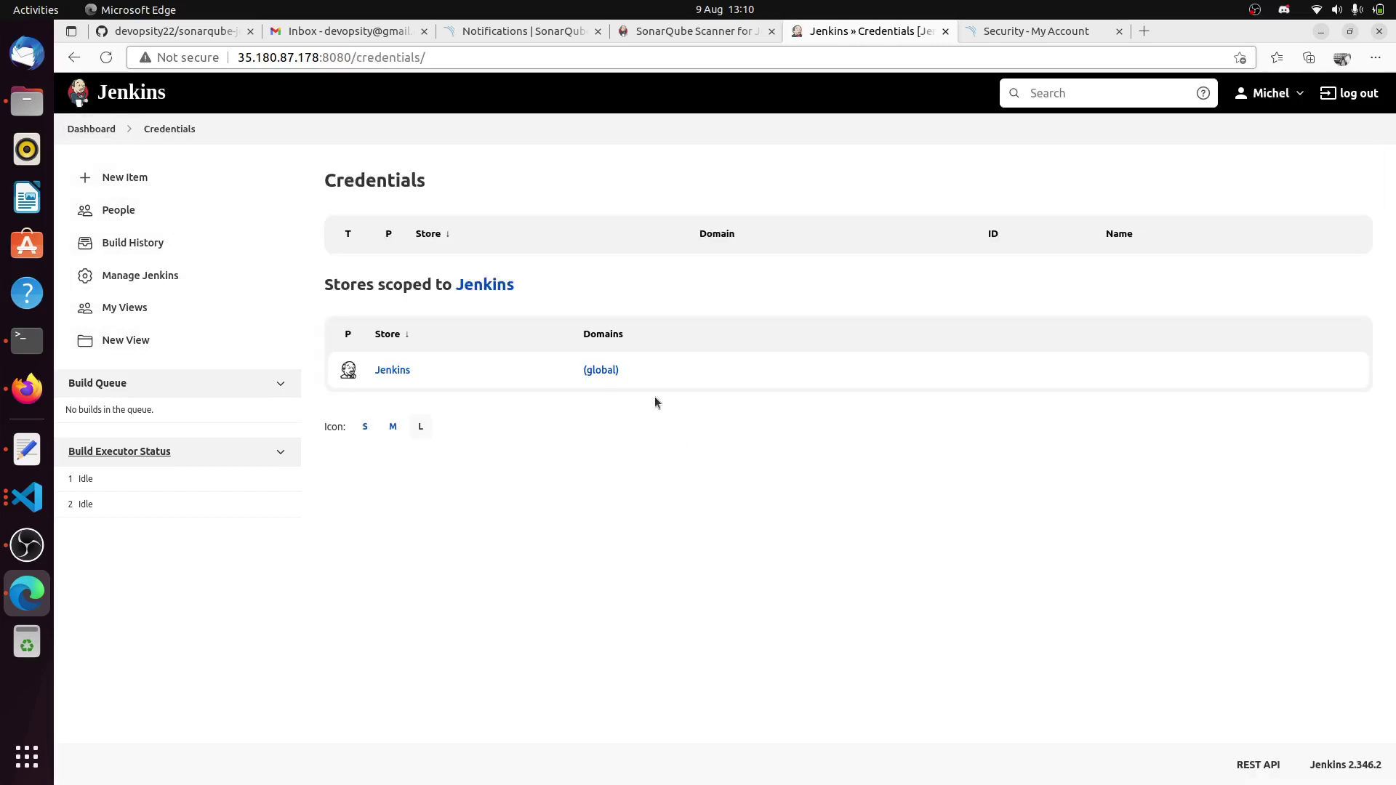
left_click(394, 371)
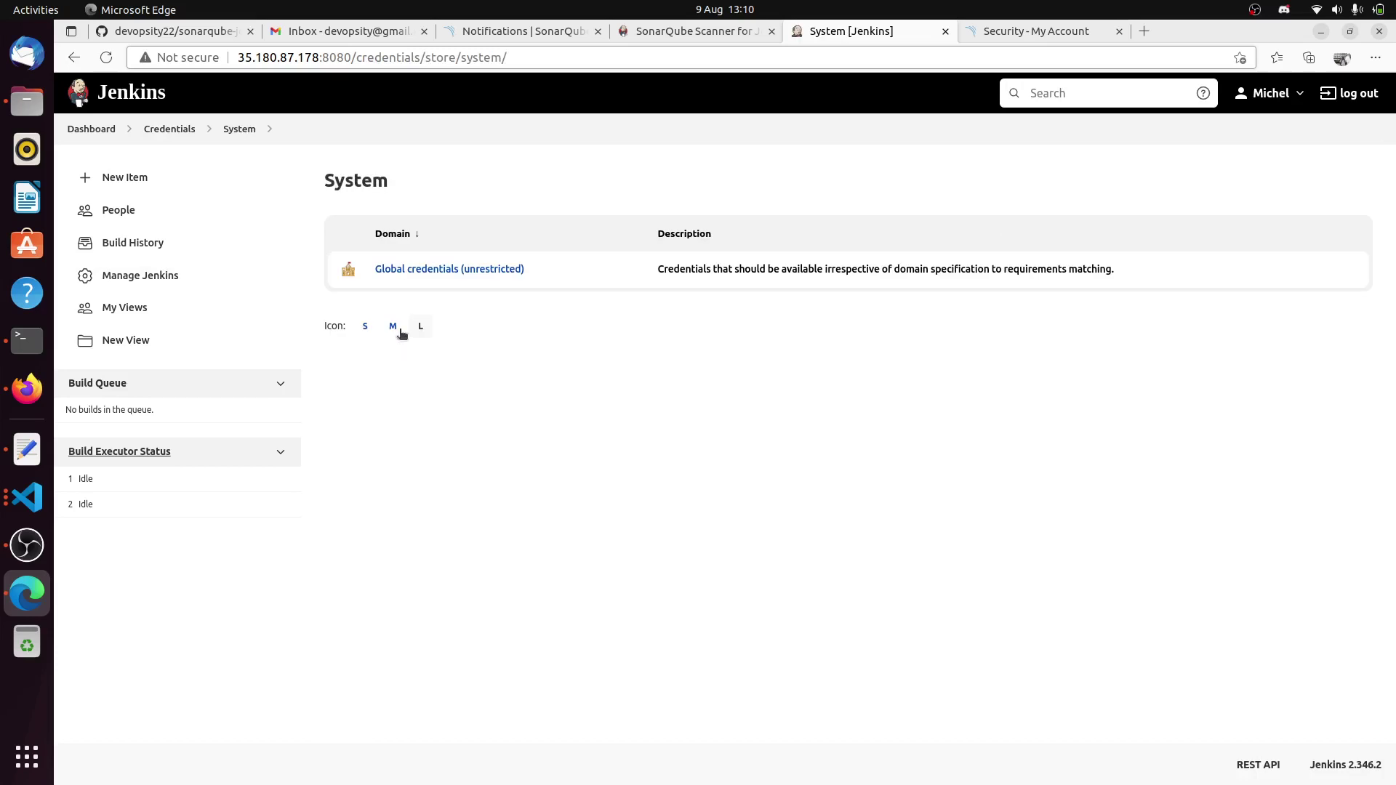
left_click(427, 271)
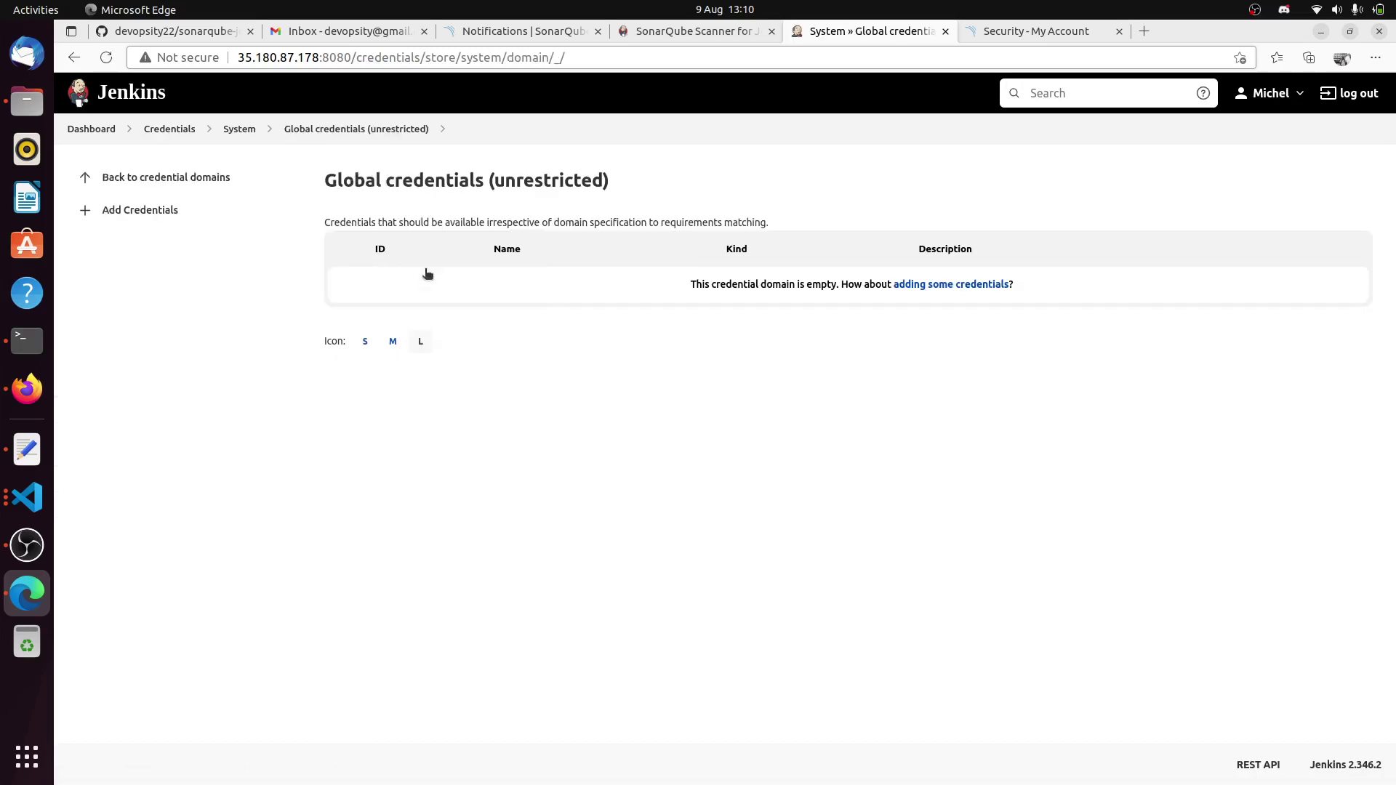
left_click(147, 211)
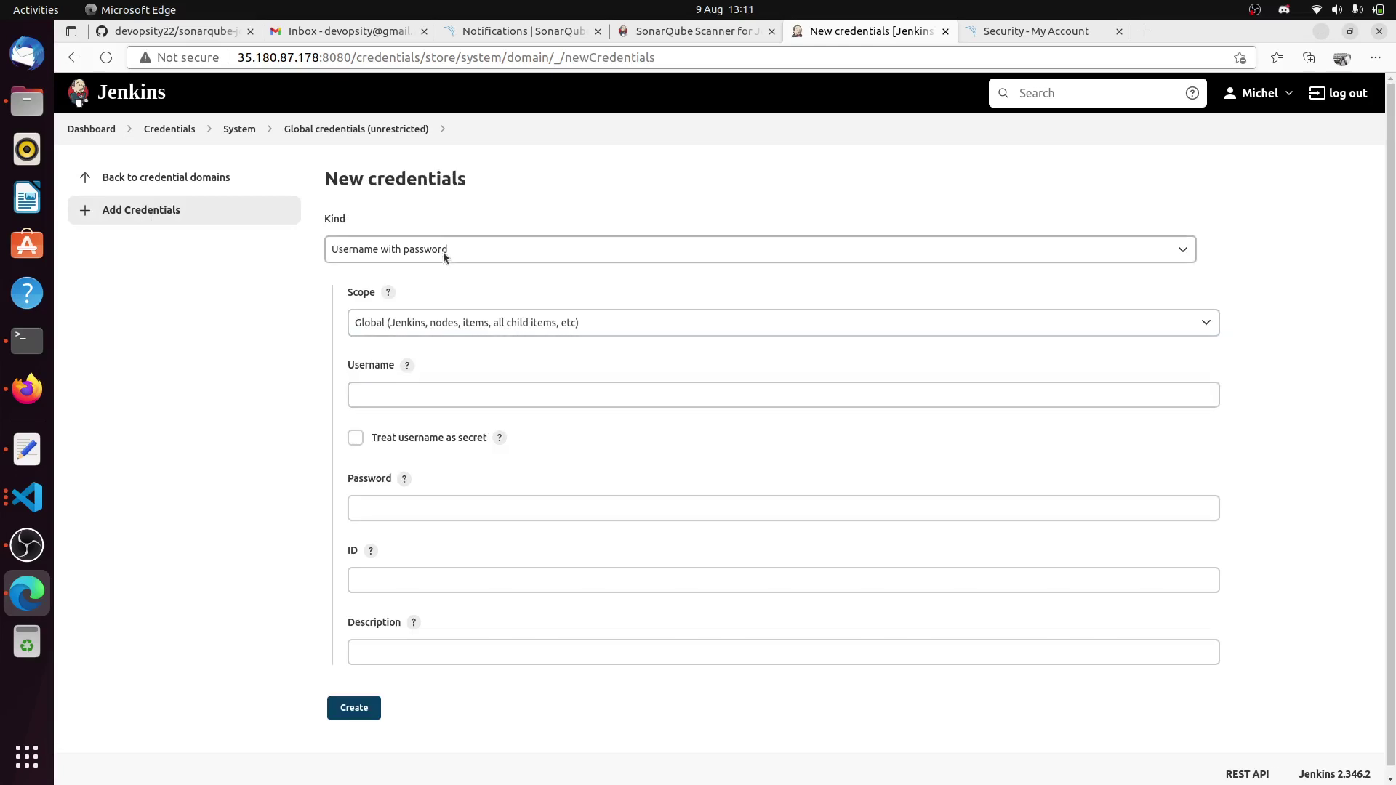
left_click(442, 251)
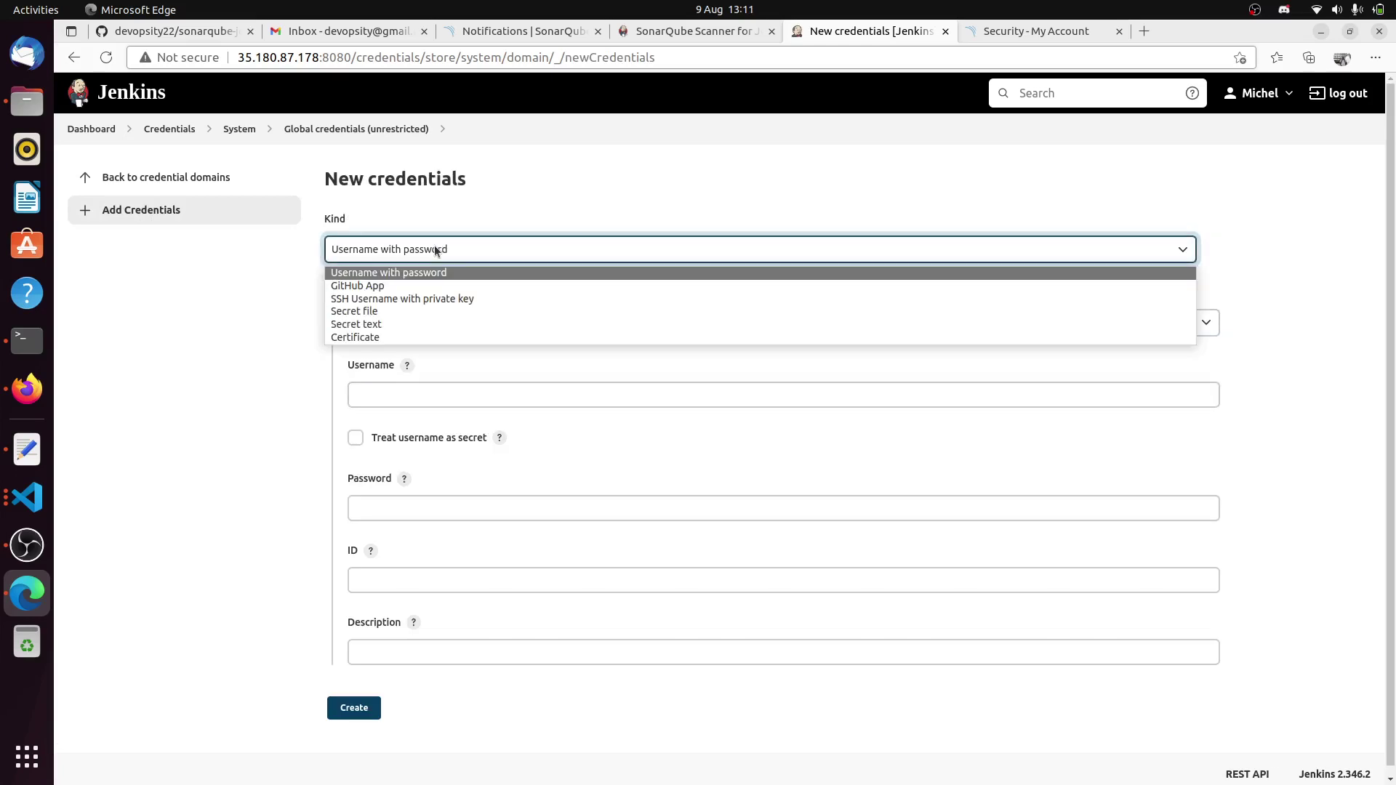
left_click(367, 325)
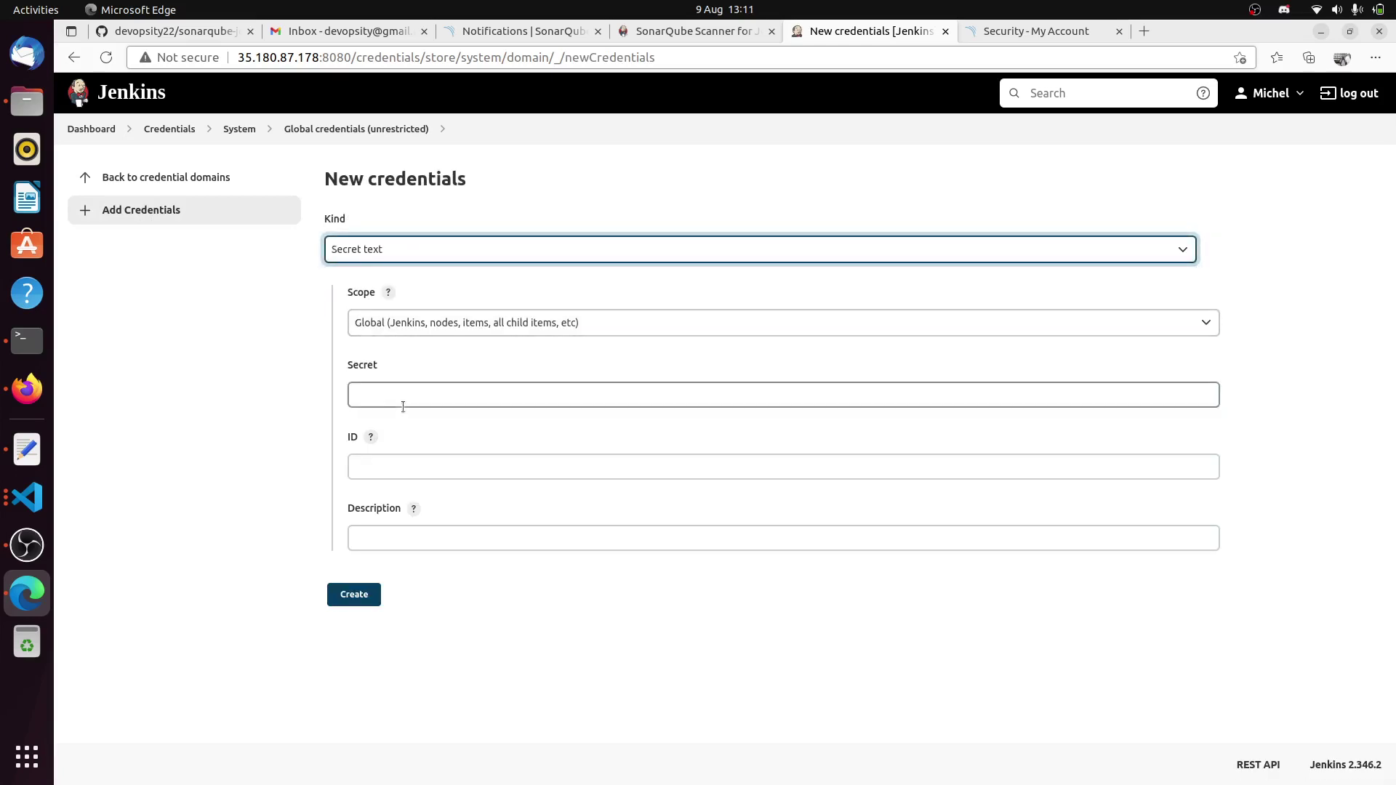
- Copy the SonarQube token from the Text Editor note and paste it into the Secret field of the new Jenkins credential
left_click(401, 393)
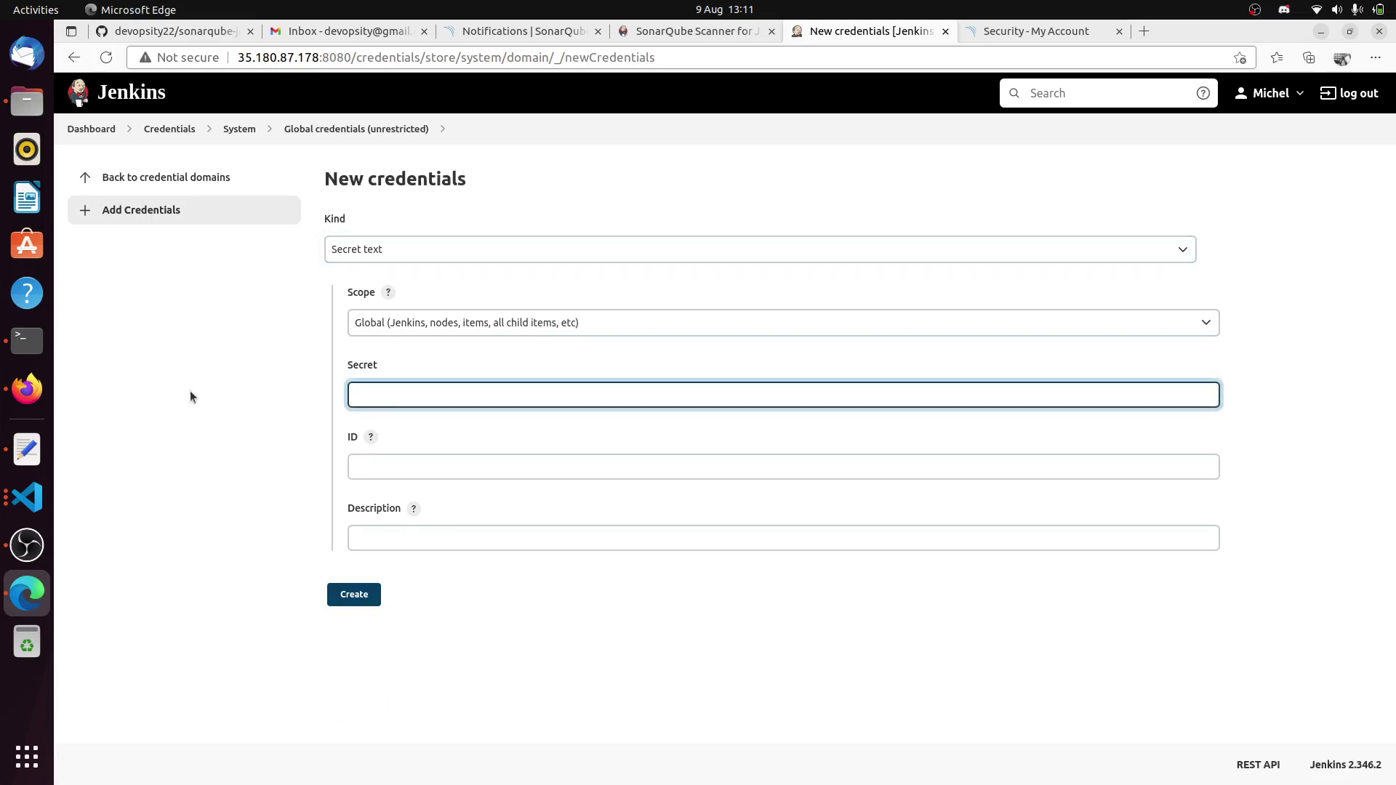
left_click(26, 451)
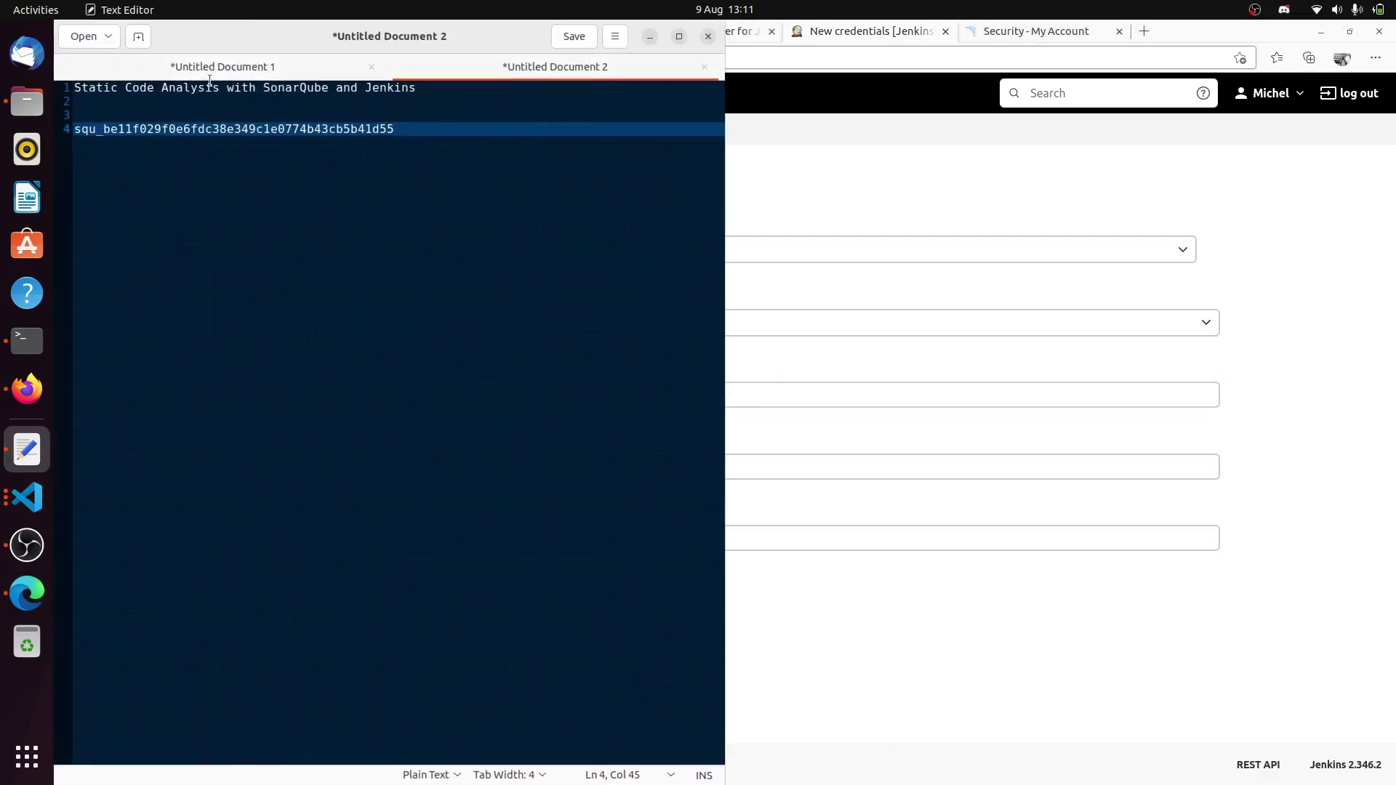
left_click_drag(75, 129, 395, 131)
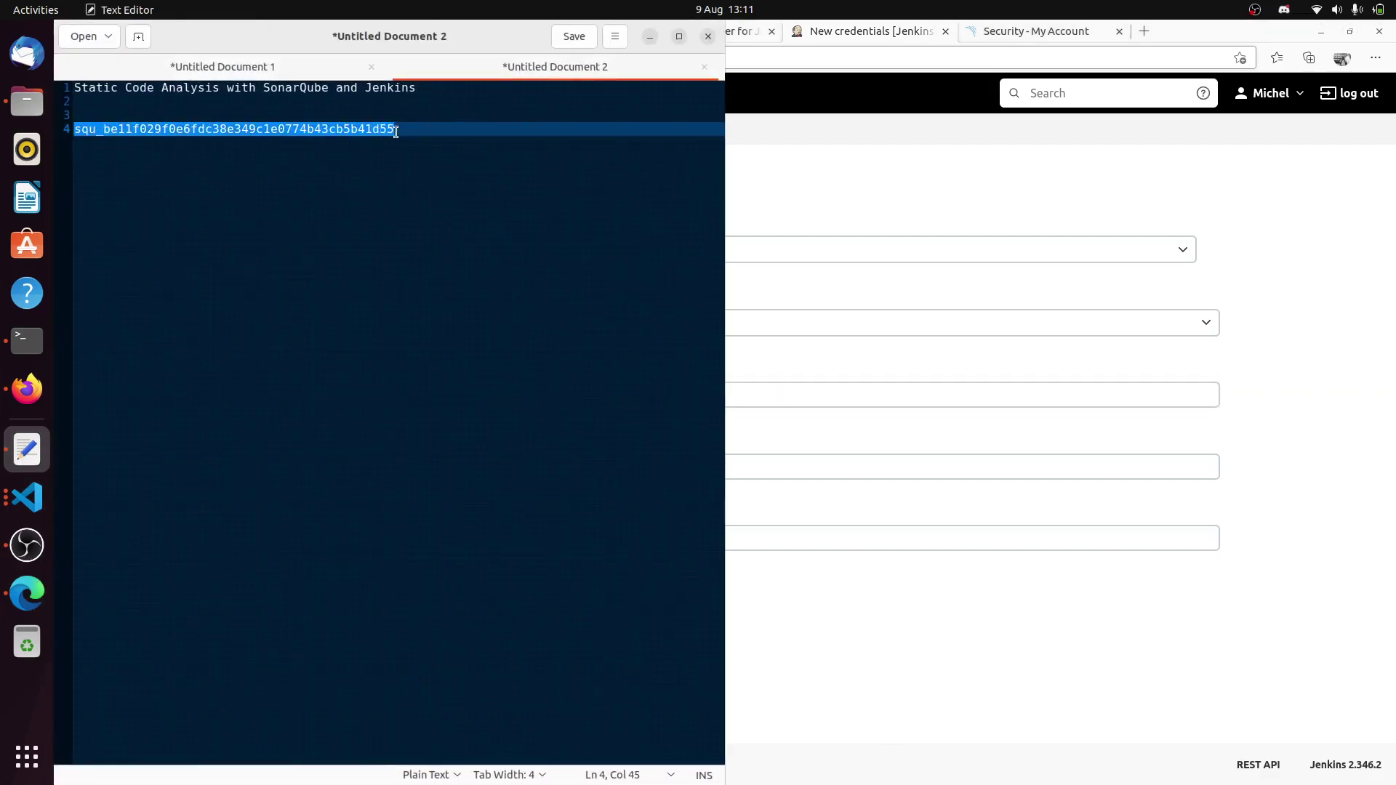
left_click(650, 36)
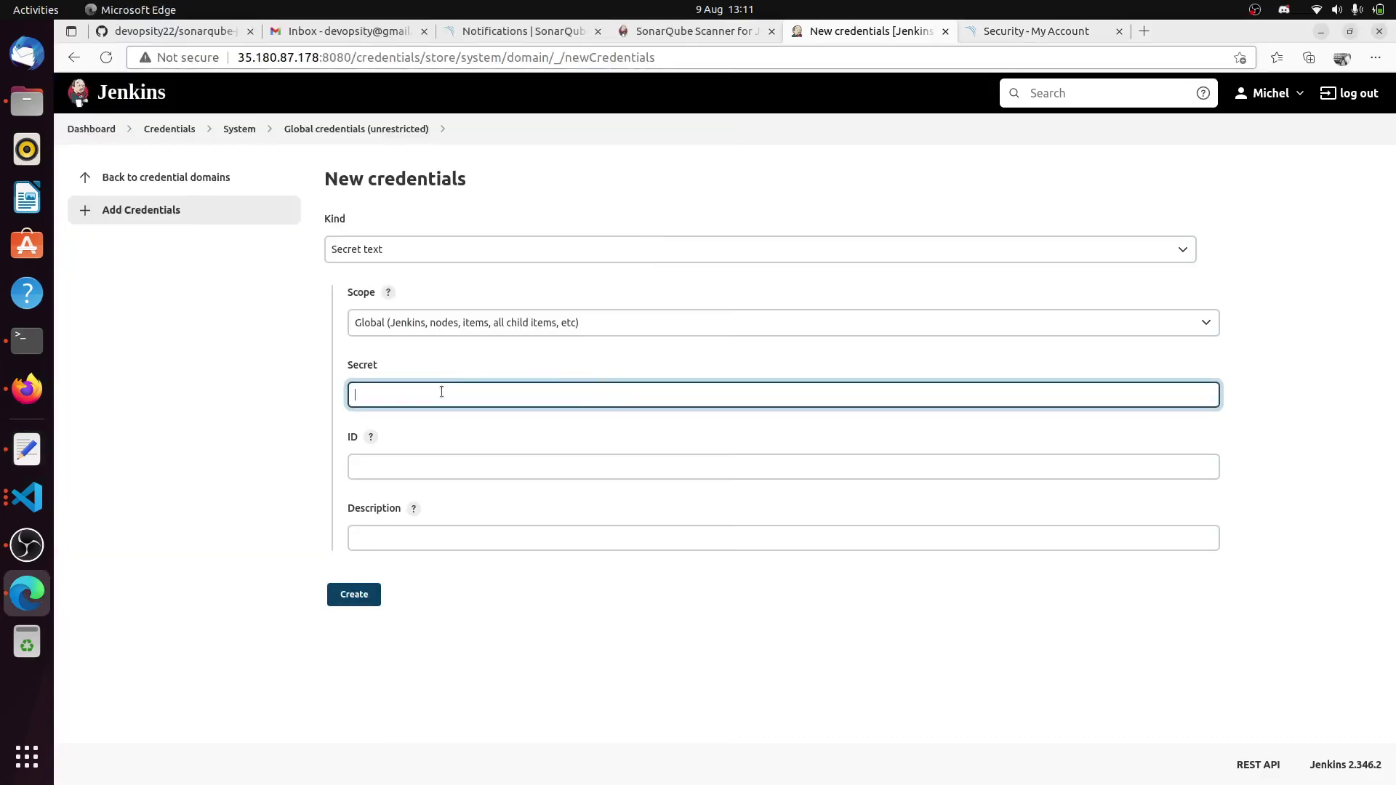
key("ctrl+v")
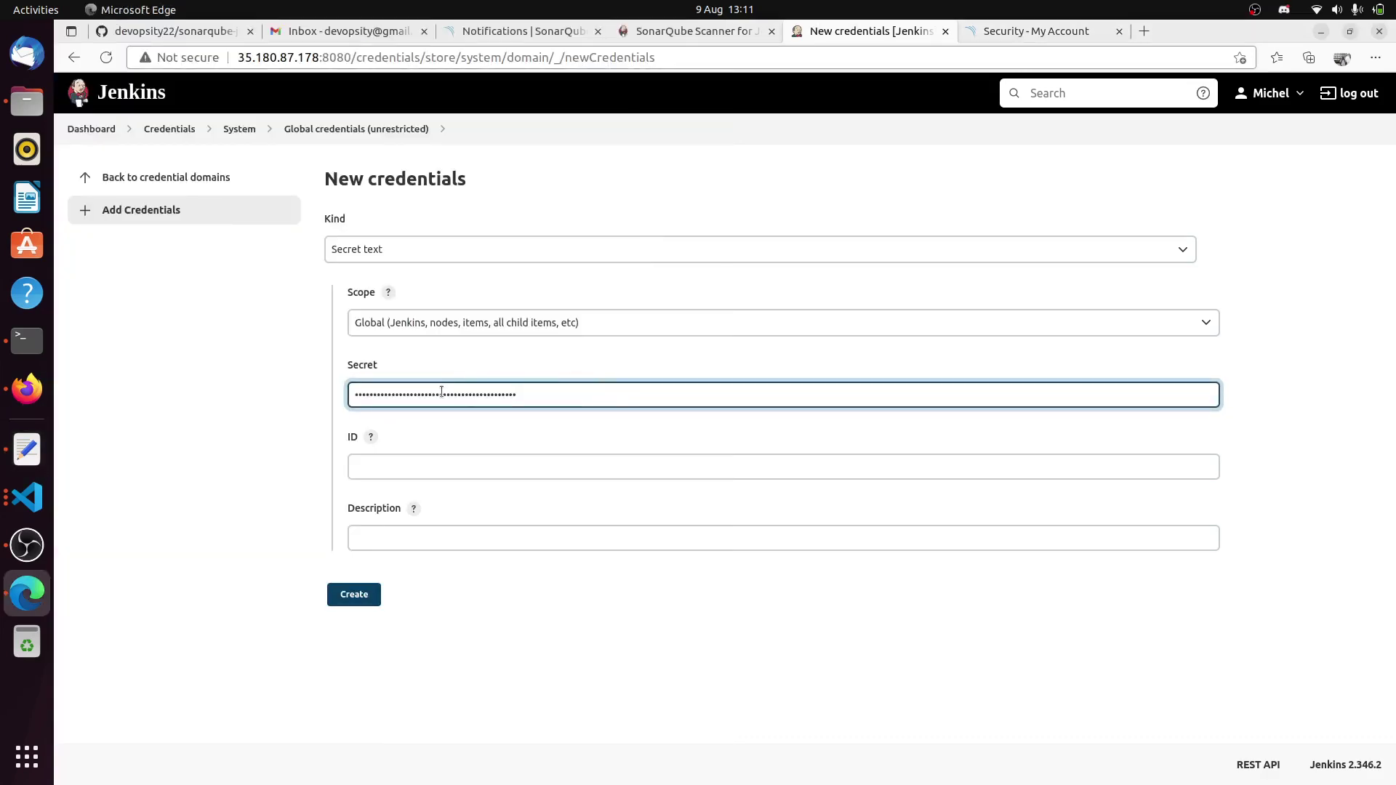
- Give the credential the ID jenkins-sonar-token and the description Sonar Token, then create it
left_click(435, 469)
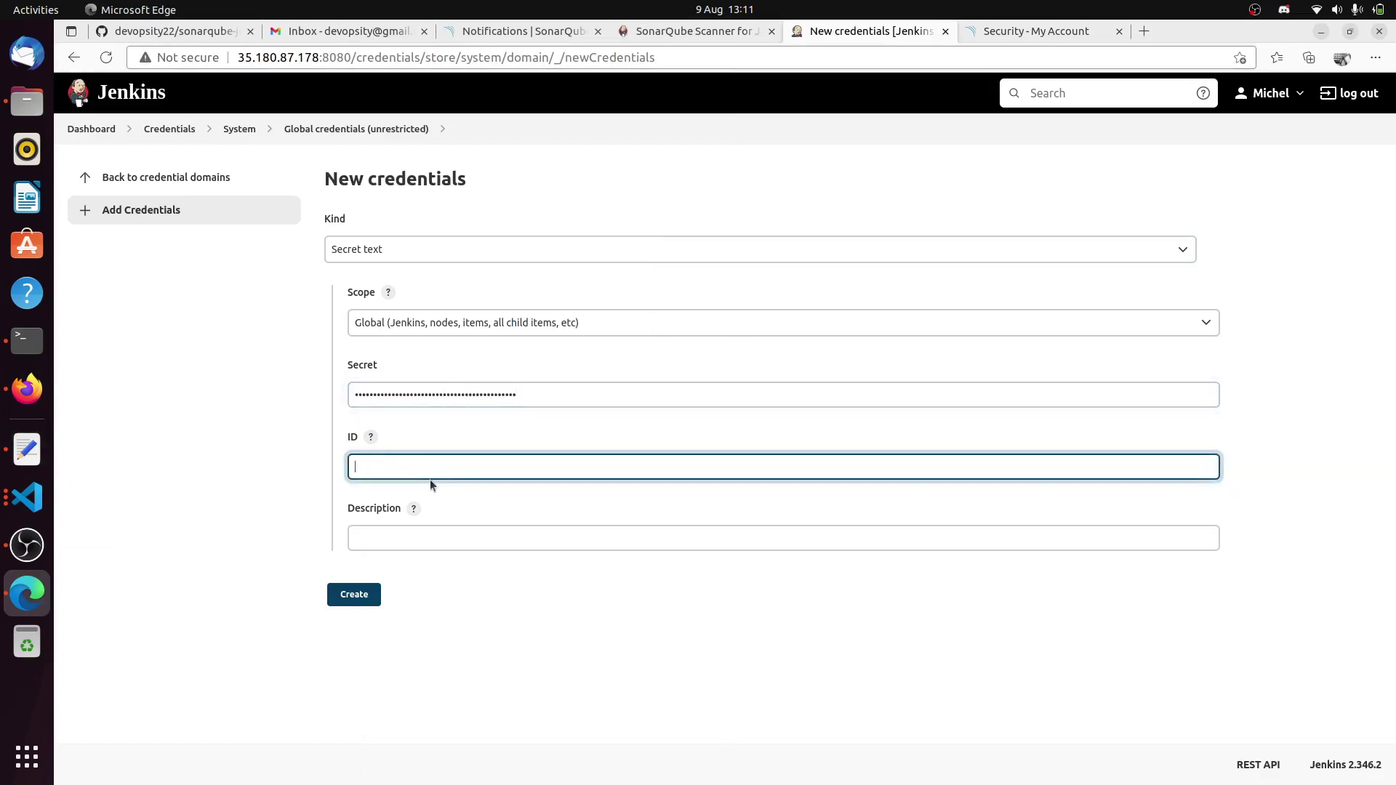
type("jenkins-sonar-token")
left_click(403, 537)
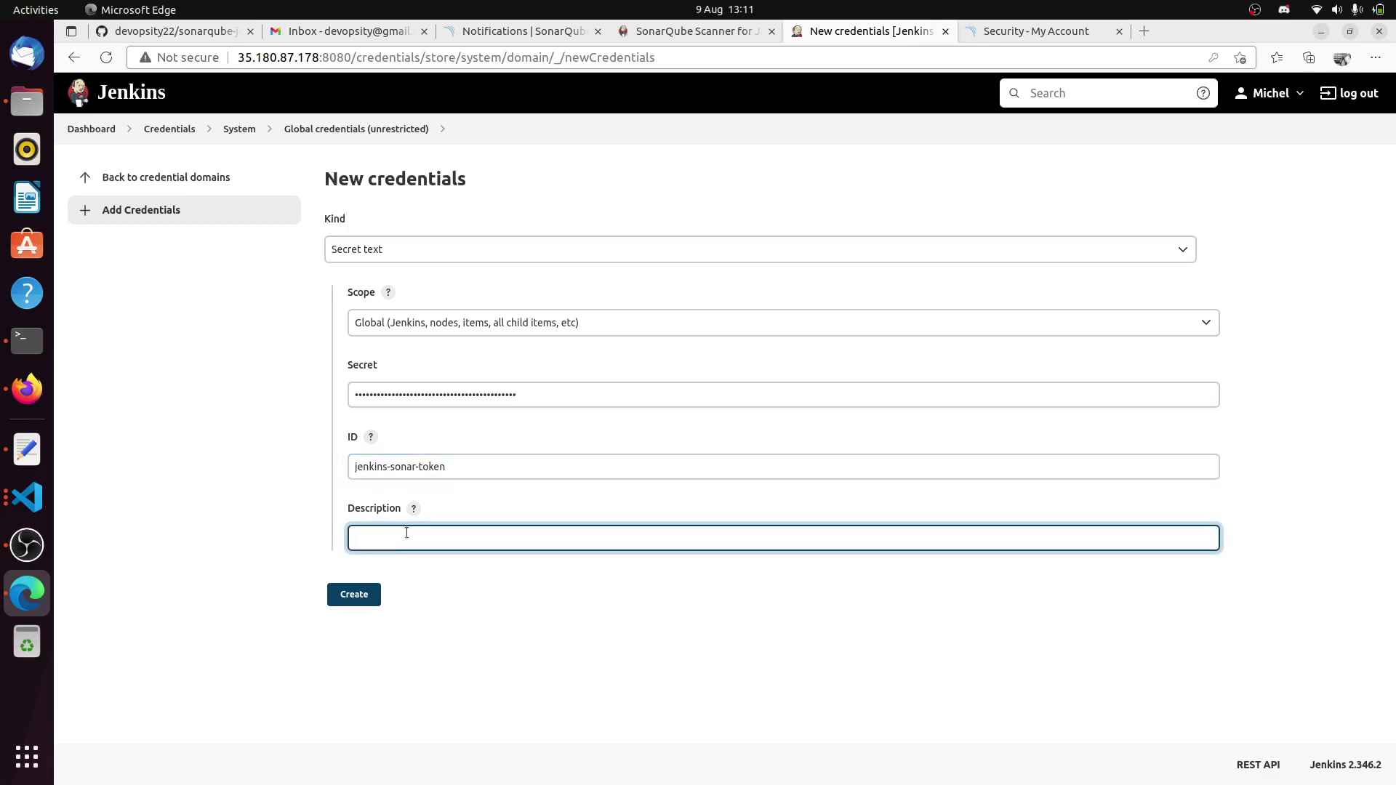
type("Sonar Token")
left_click(456, 571)
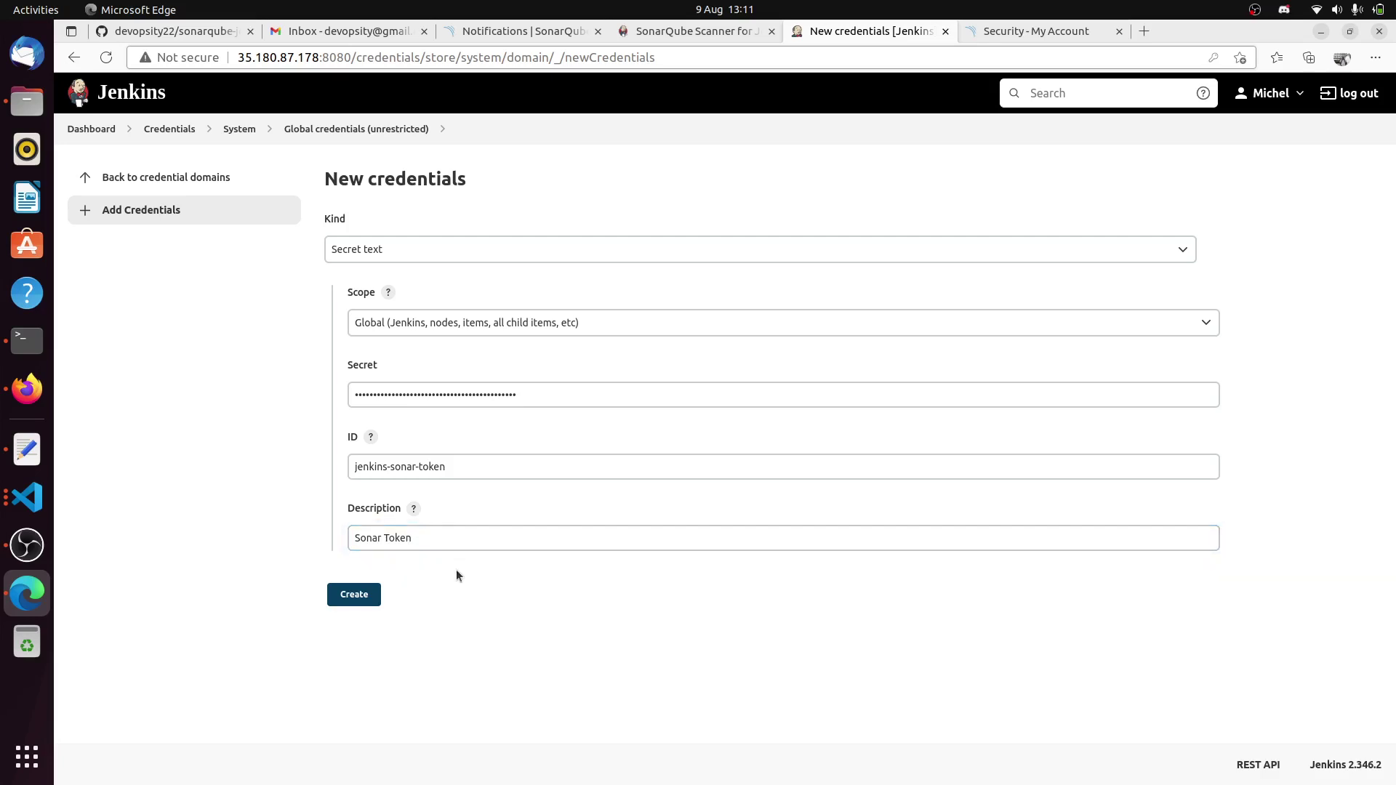
left_click(362, 598)
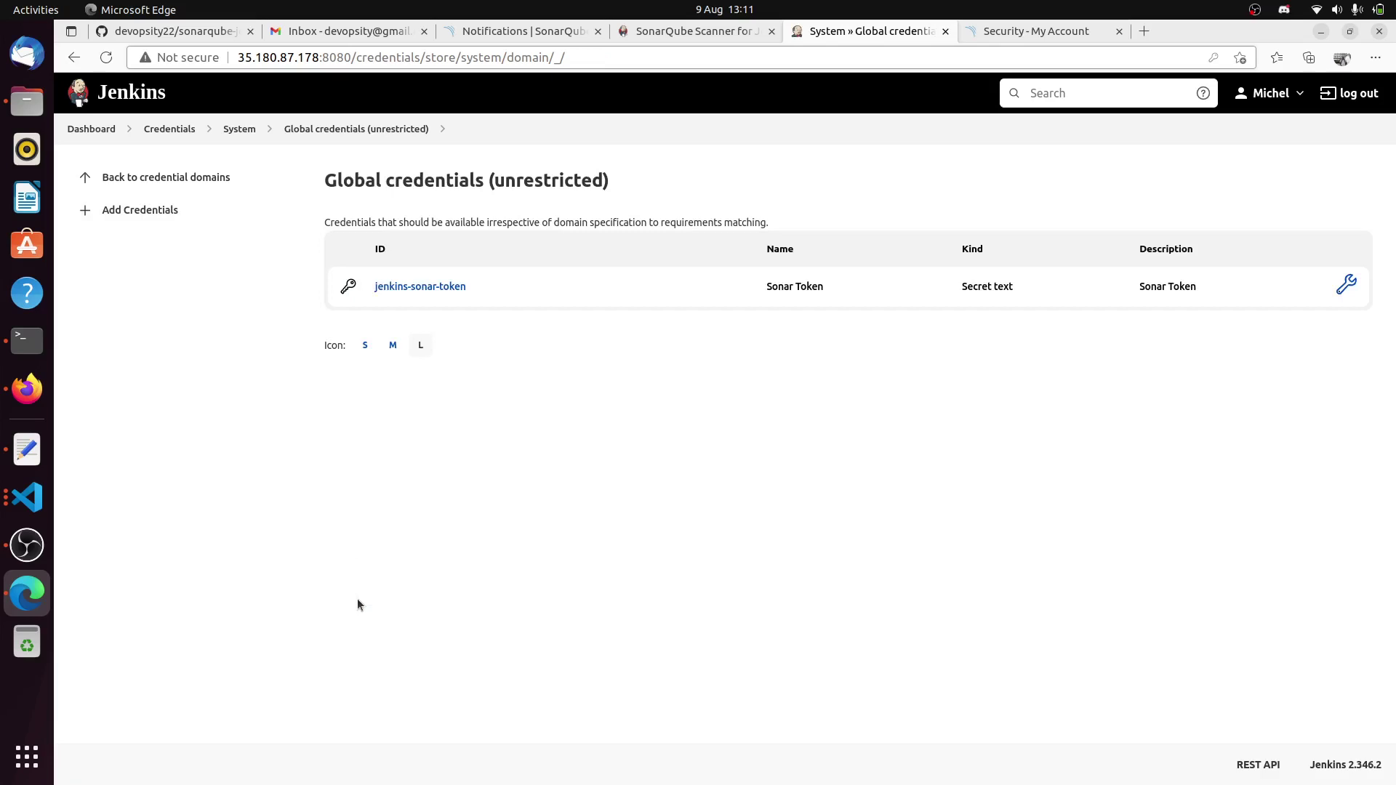
- In the Jenkins system configuration, enable injection of the SonarQube server configuration as build environment variables
left_click(146, 179)
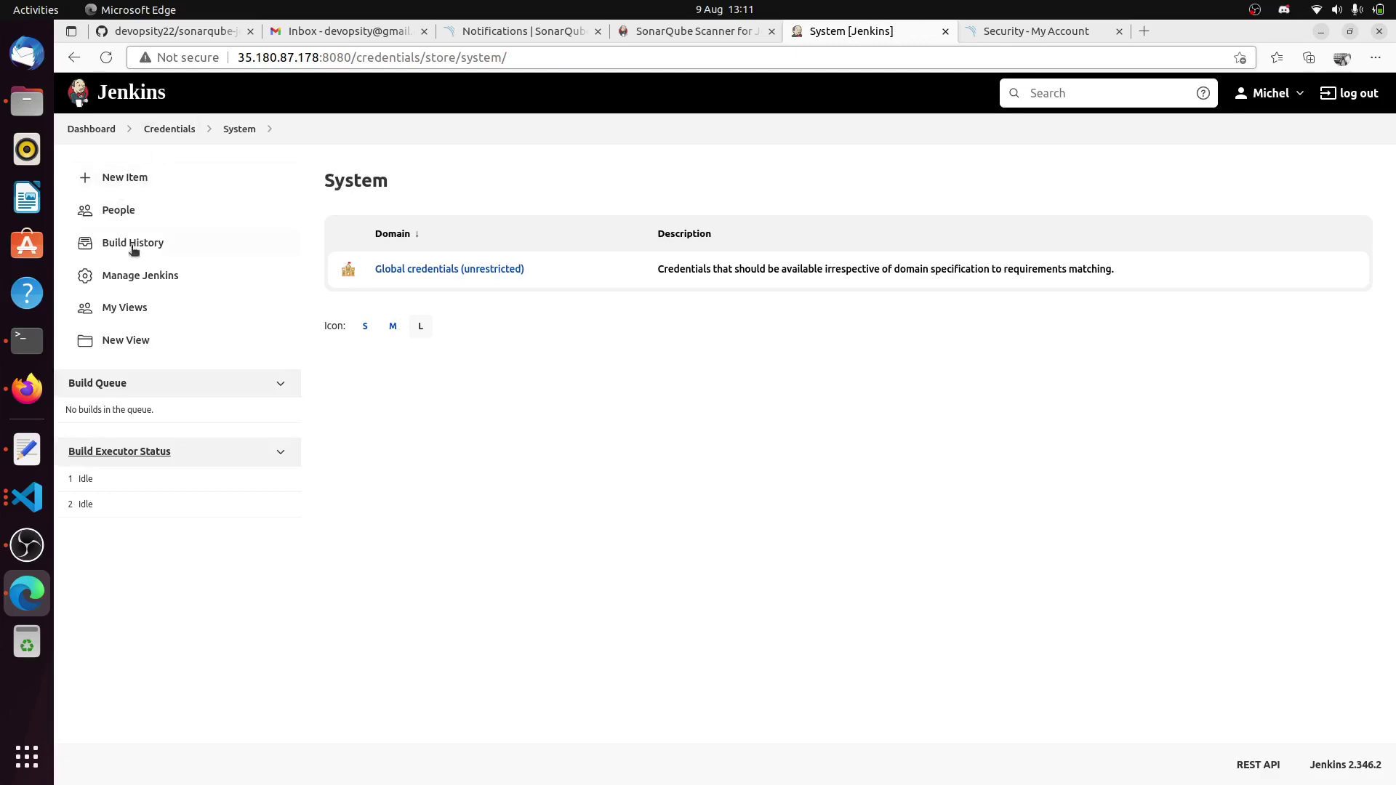
left_click(134, 278)
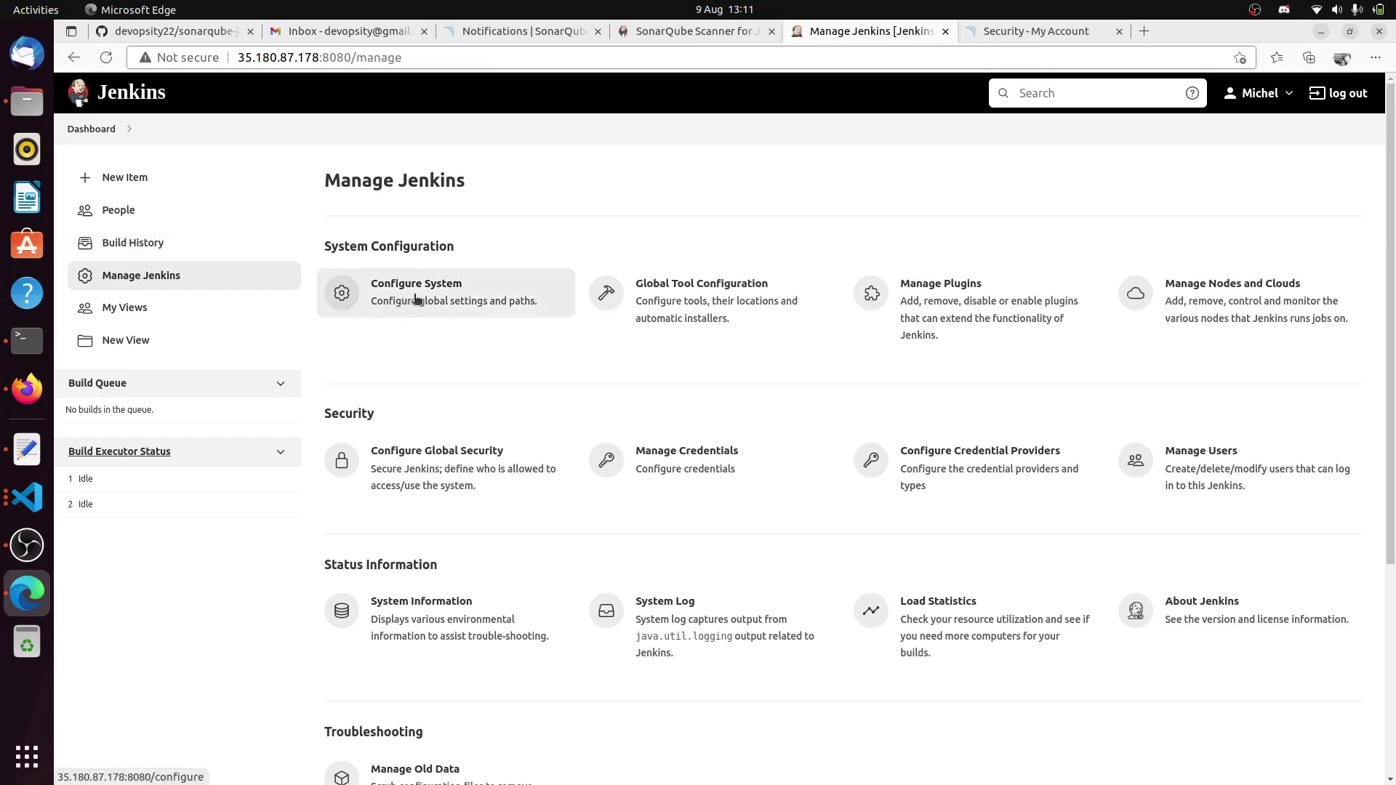
left_click(429, 300)
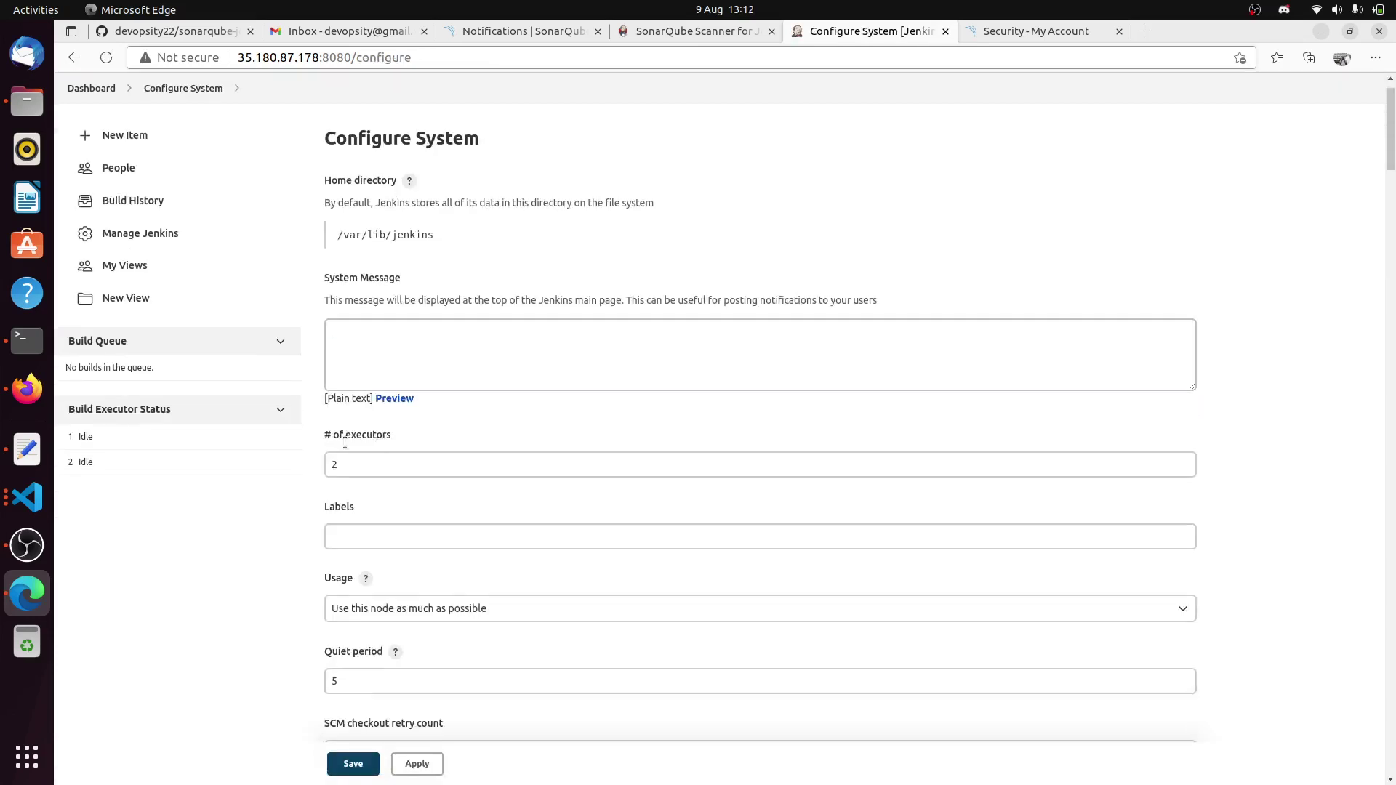
scroll(333, 441, "down", 5)
scroll(334, 442, "down", 5)
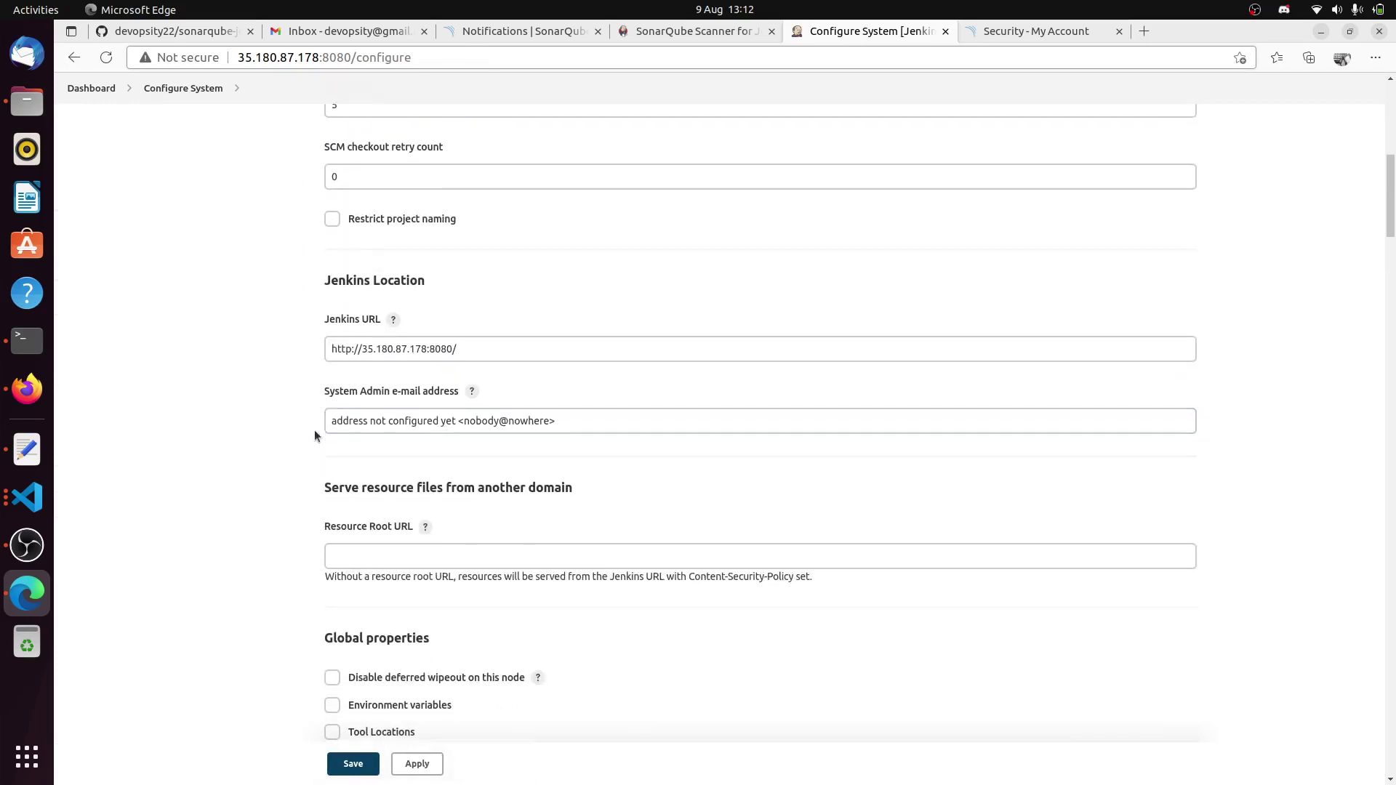
scroll(304, 407, "down", 1)
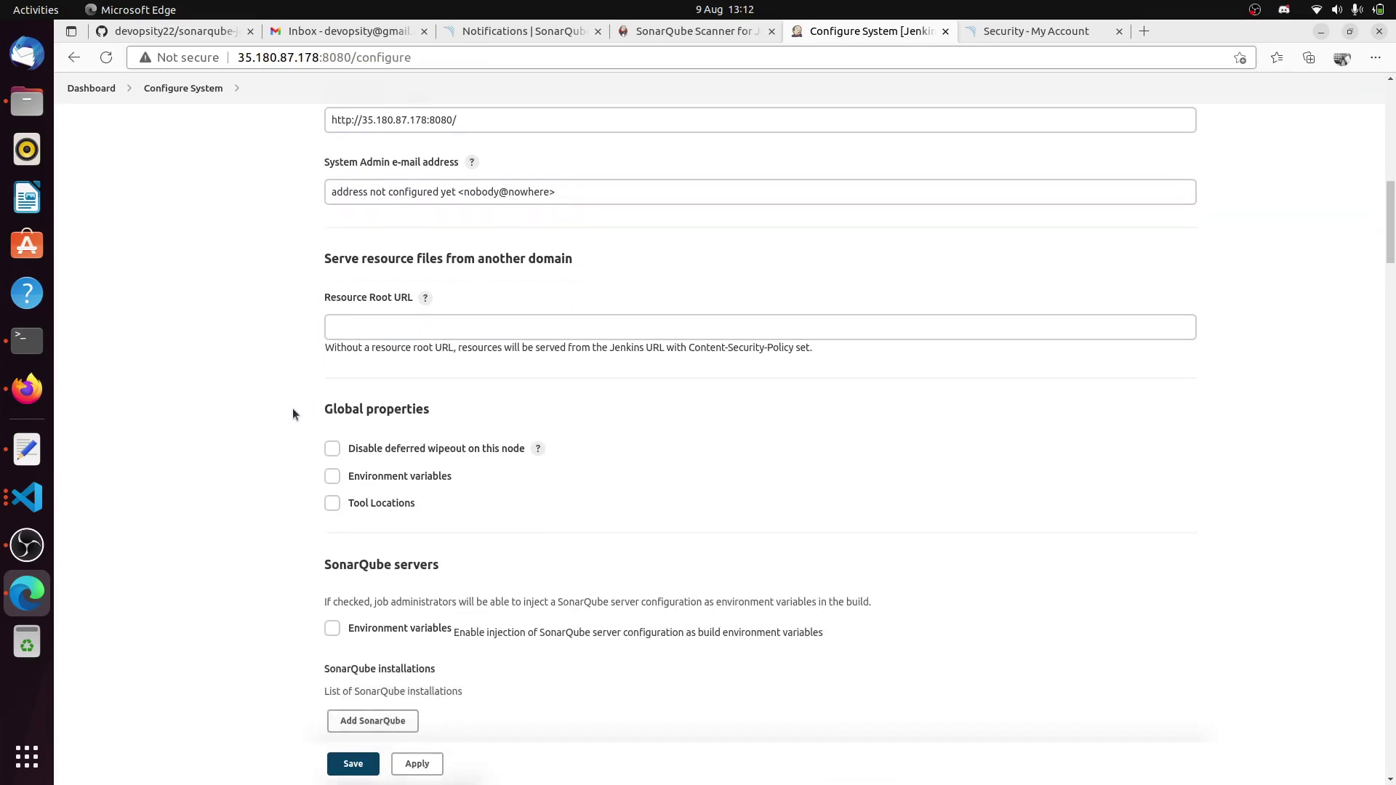
scroll(293, 409, "down", 2)
scroll(291, 408, "down", 1)
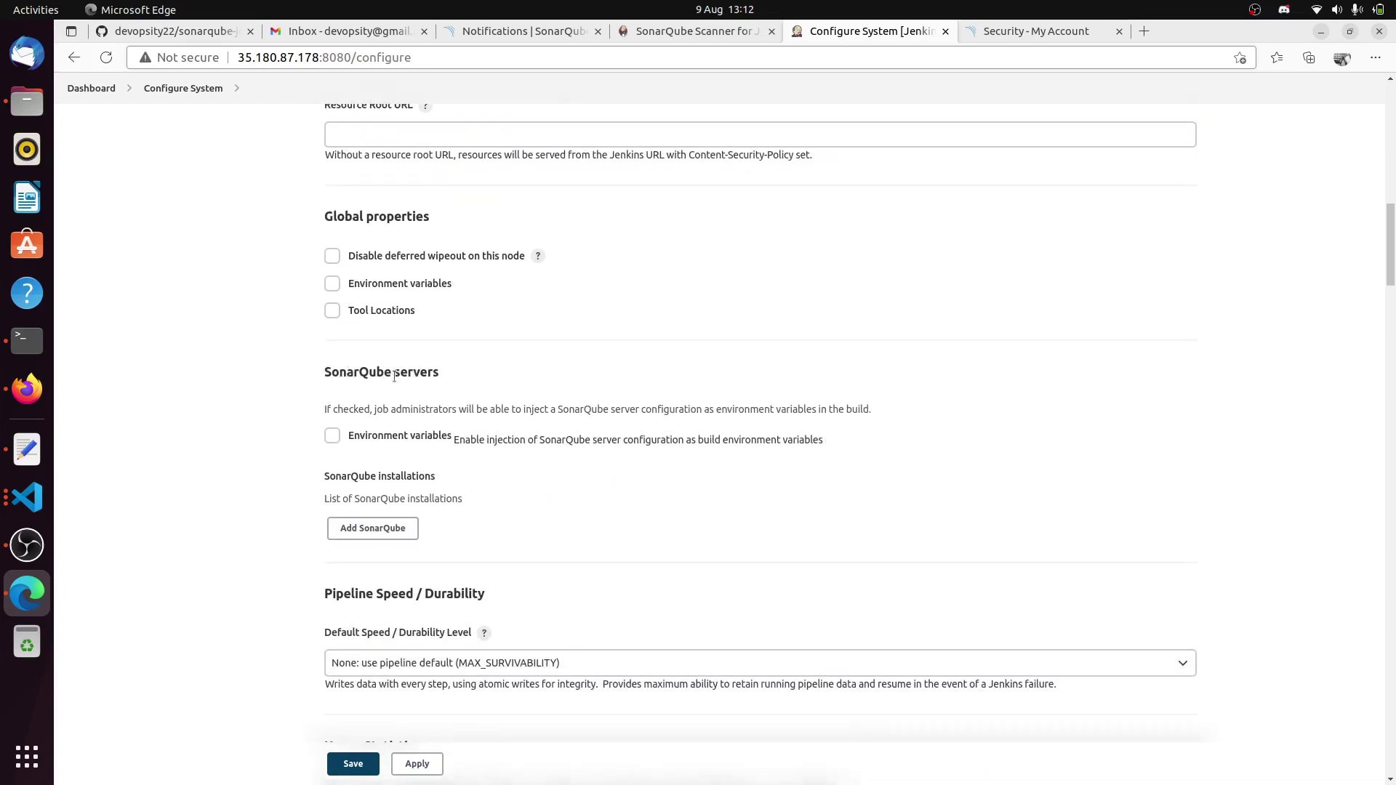
left_click(333, 435)
- Add a SonarQube installation named SonarQube under SonarQube servers
left_click(356, 528)
scroll(283, 488, "down", 3)
left_click(373, 452)
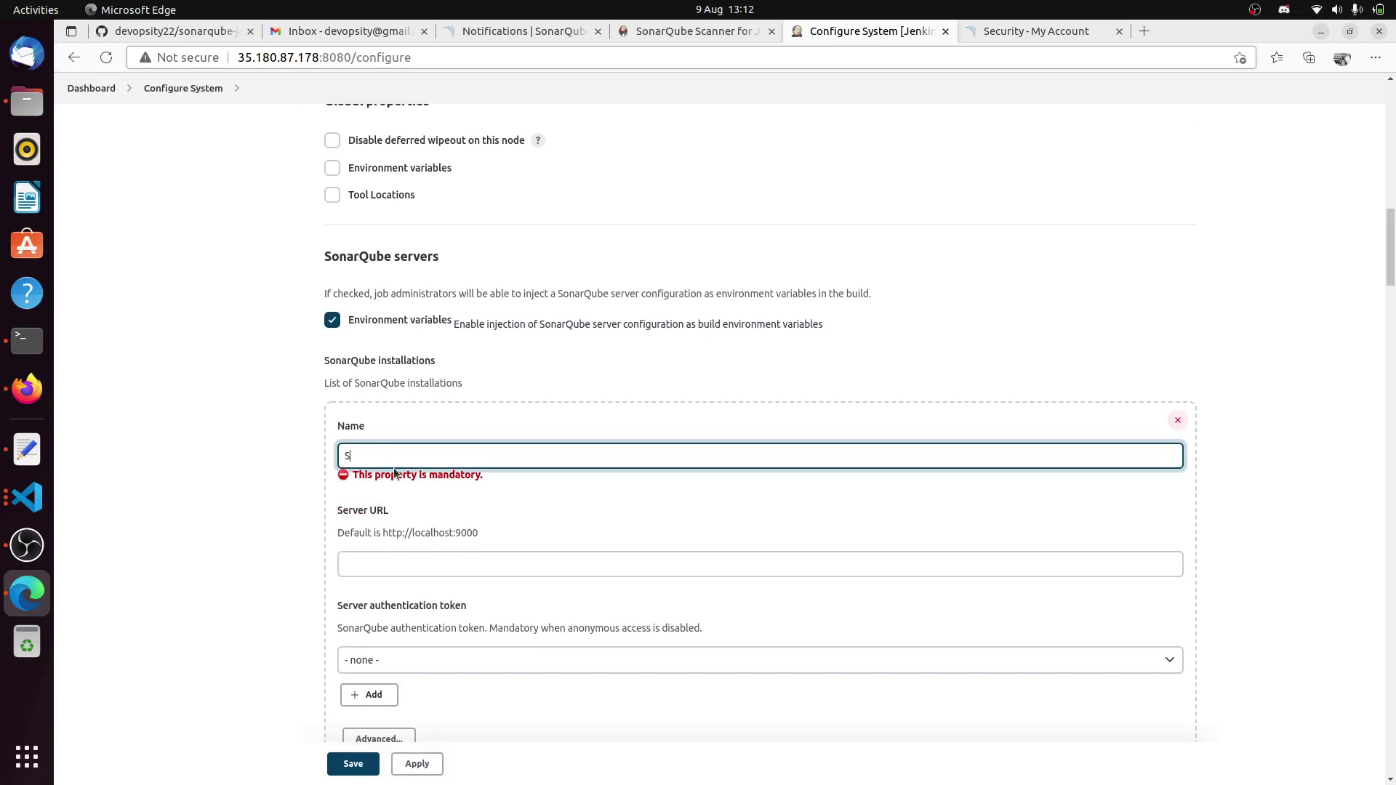
type("SonarQube")
left_click(416, 564)
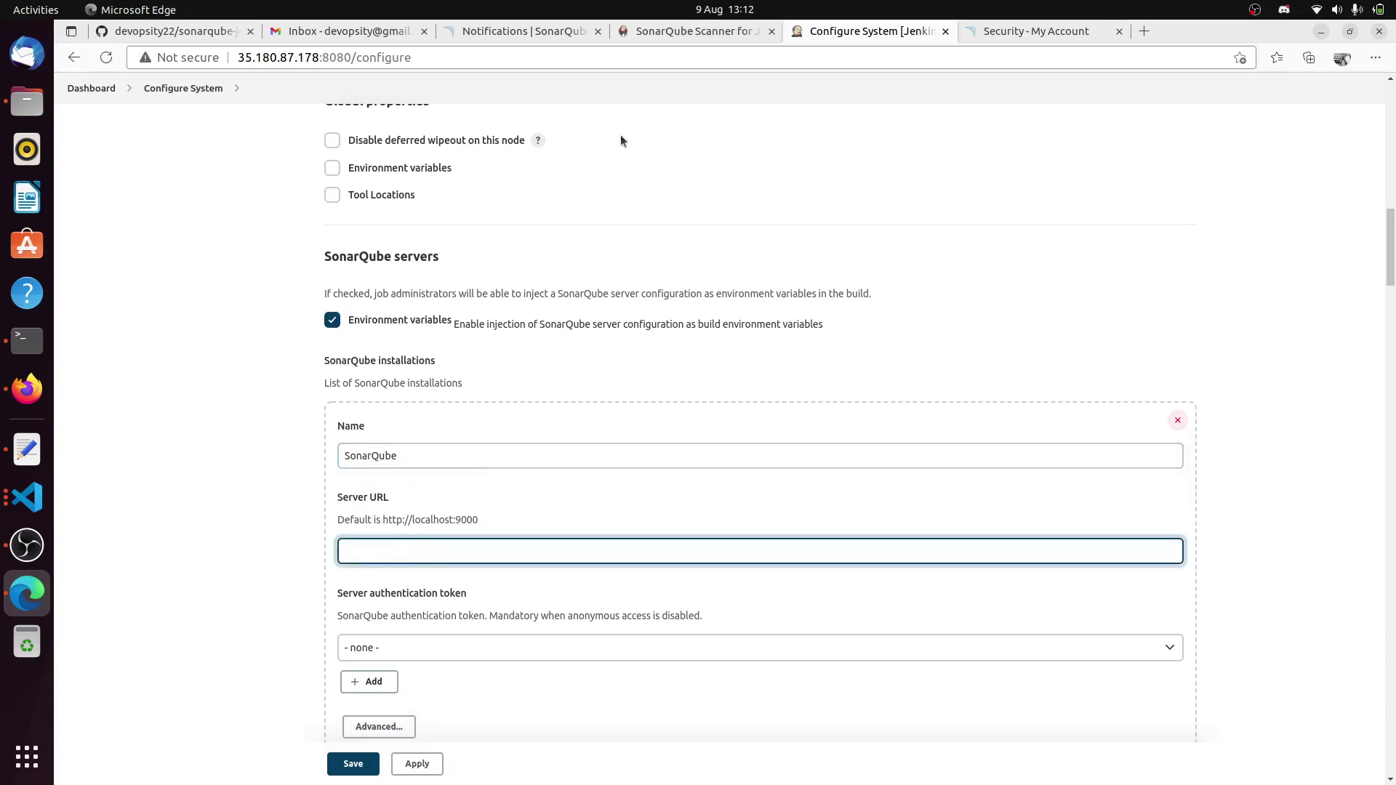
left_click(992, 32)
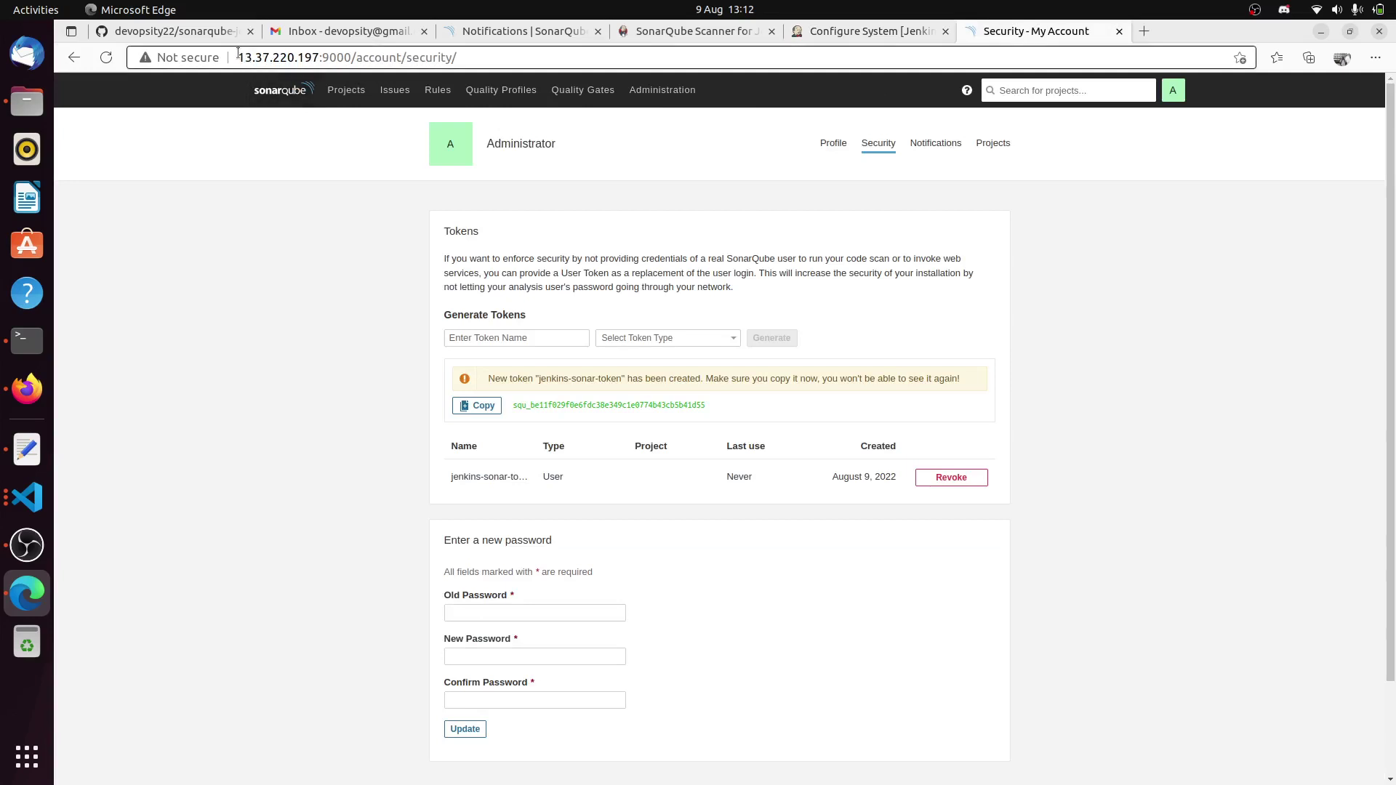
left_click_drag(238, 53, 347, 46)
key("ctrl+c")
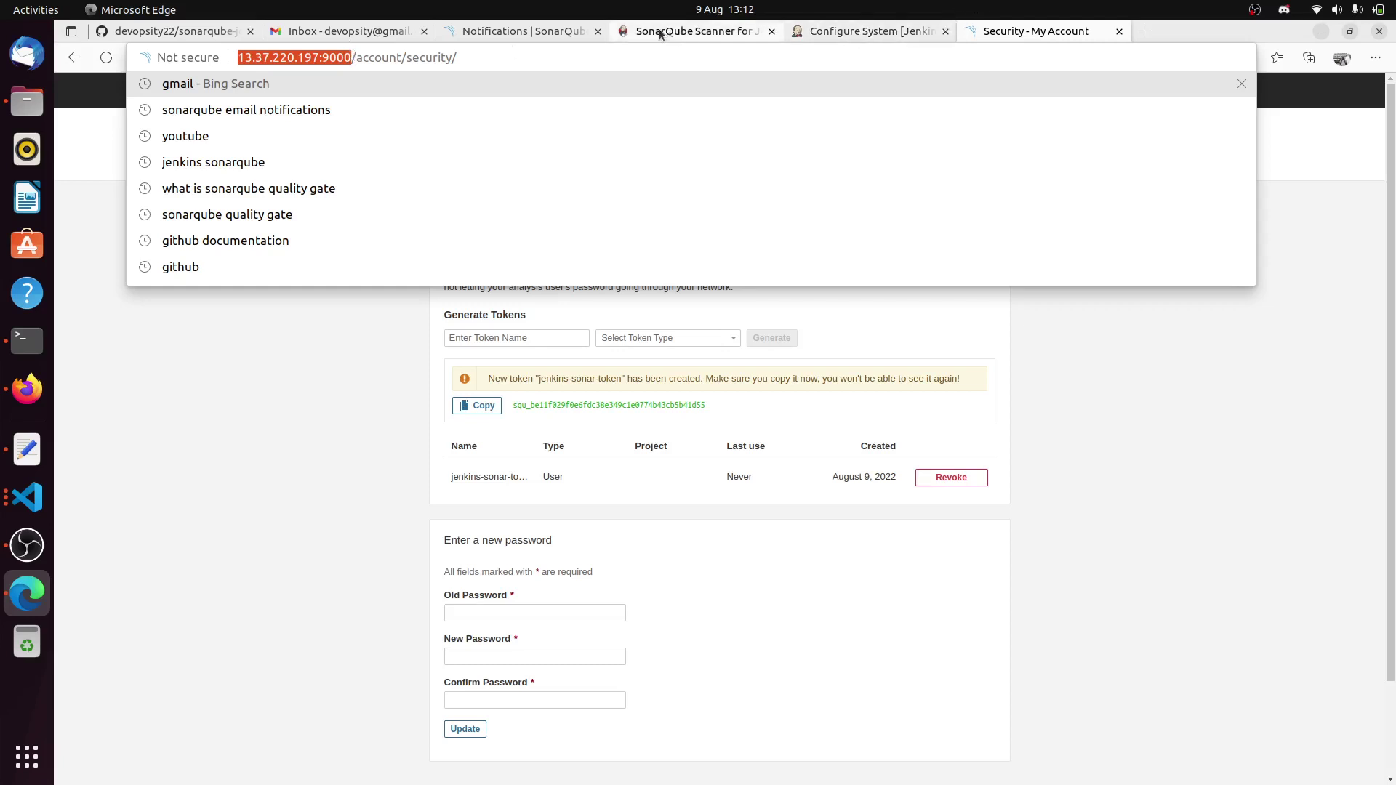
left_click(827, 31)
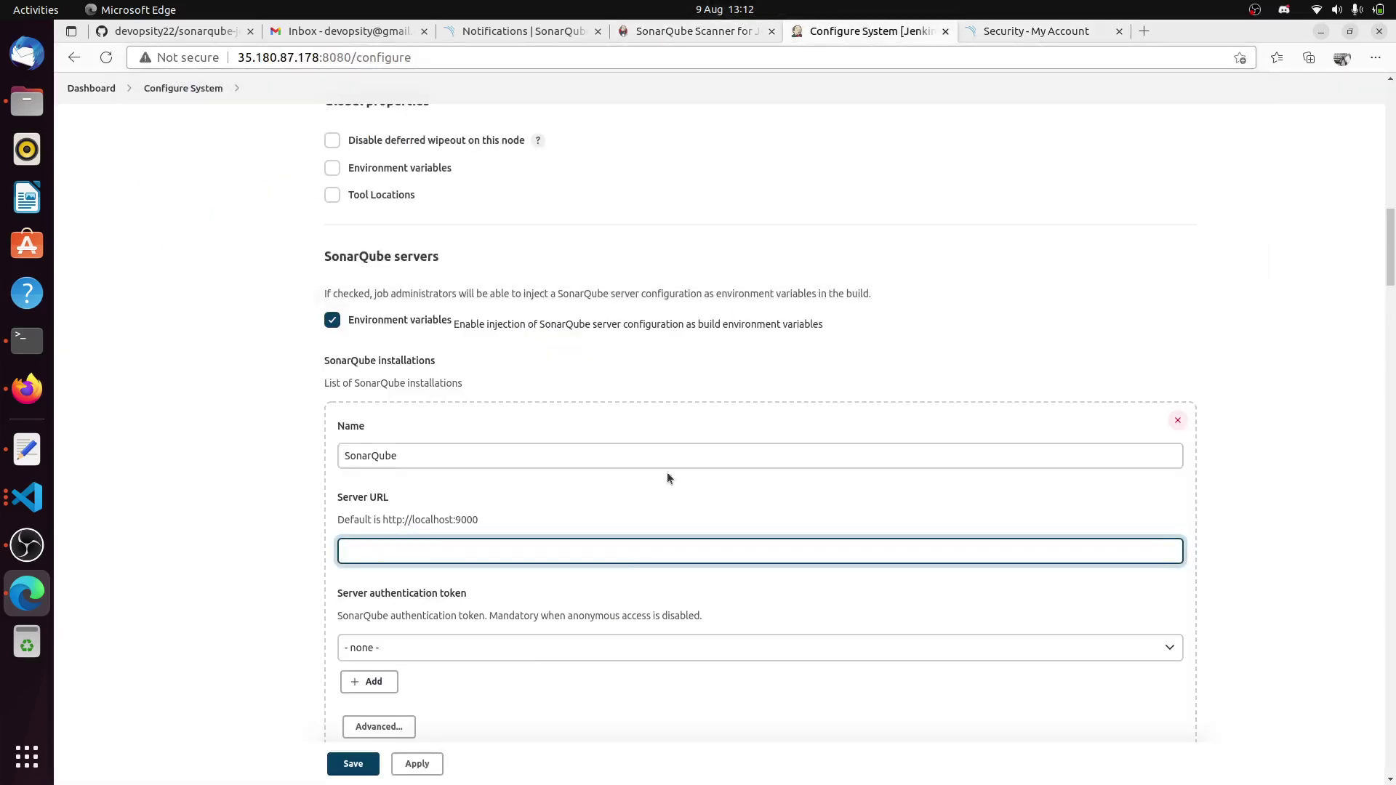
key("ctrl+v")
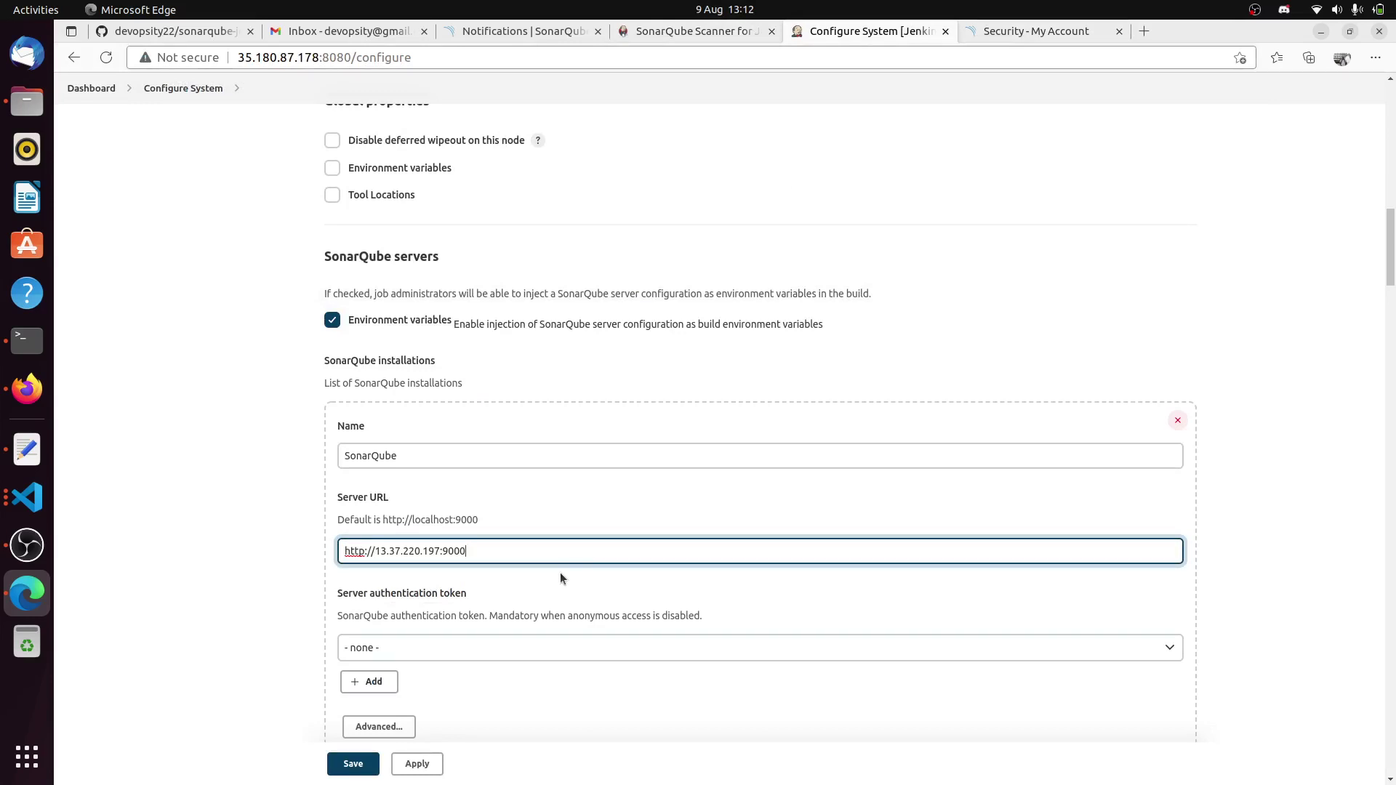
left_click(783, 582)
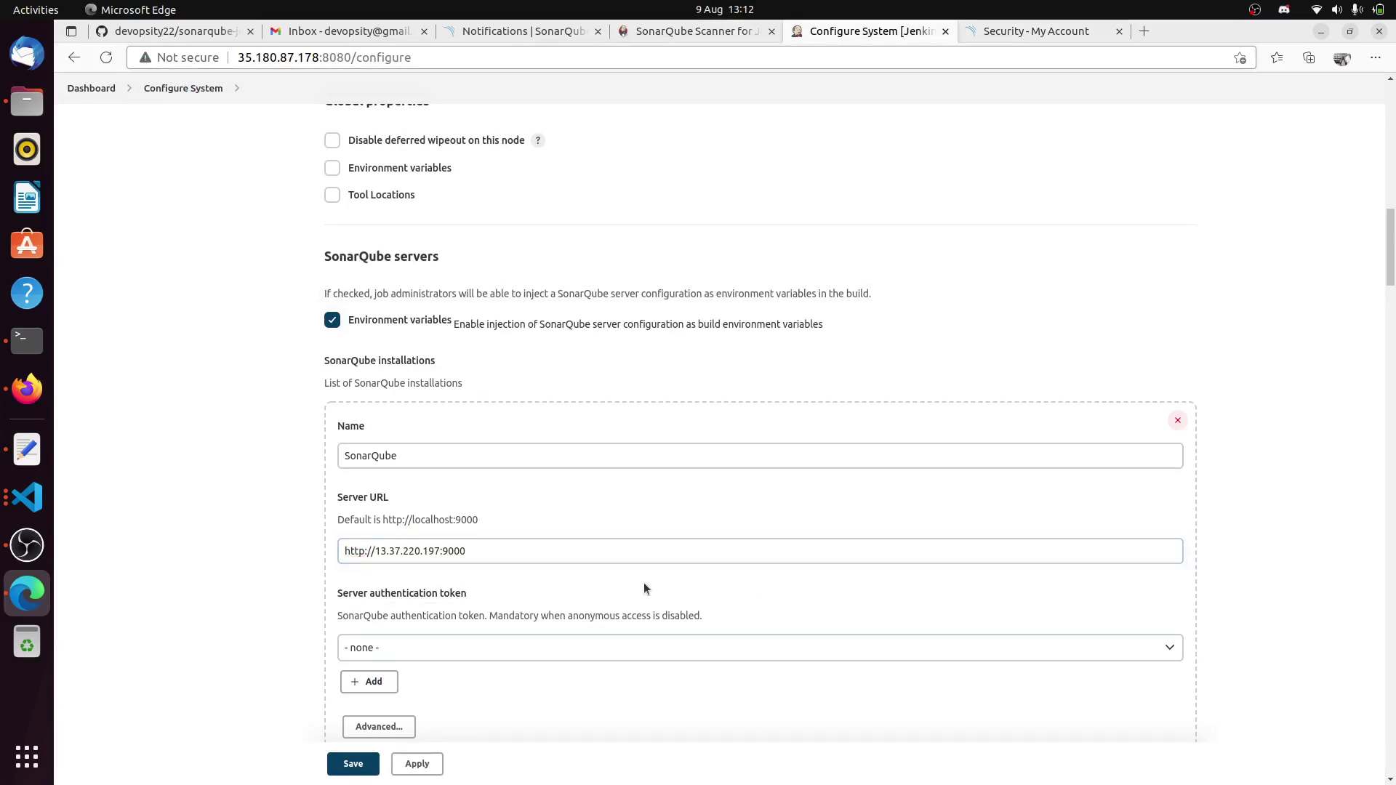
- Choose Sonar Token as the SonarQube server authentication token, then apply and save the system configuration
scroll(512, 573, "down", 3)
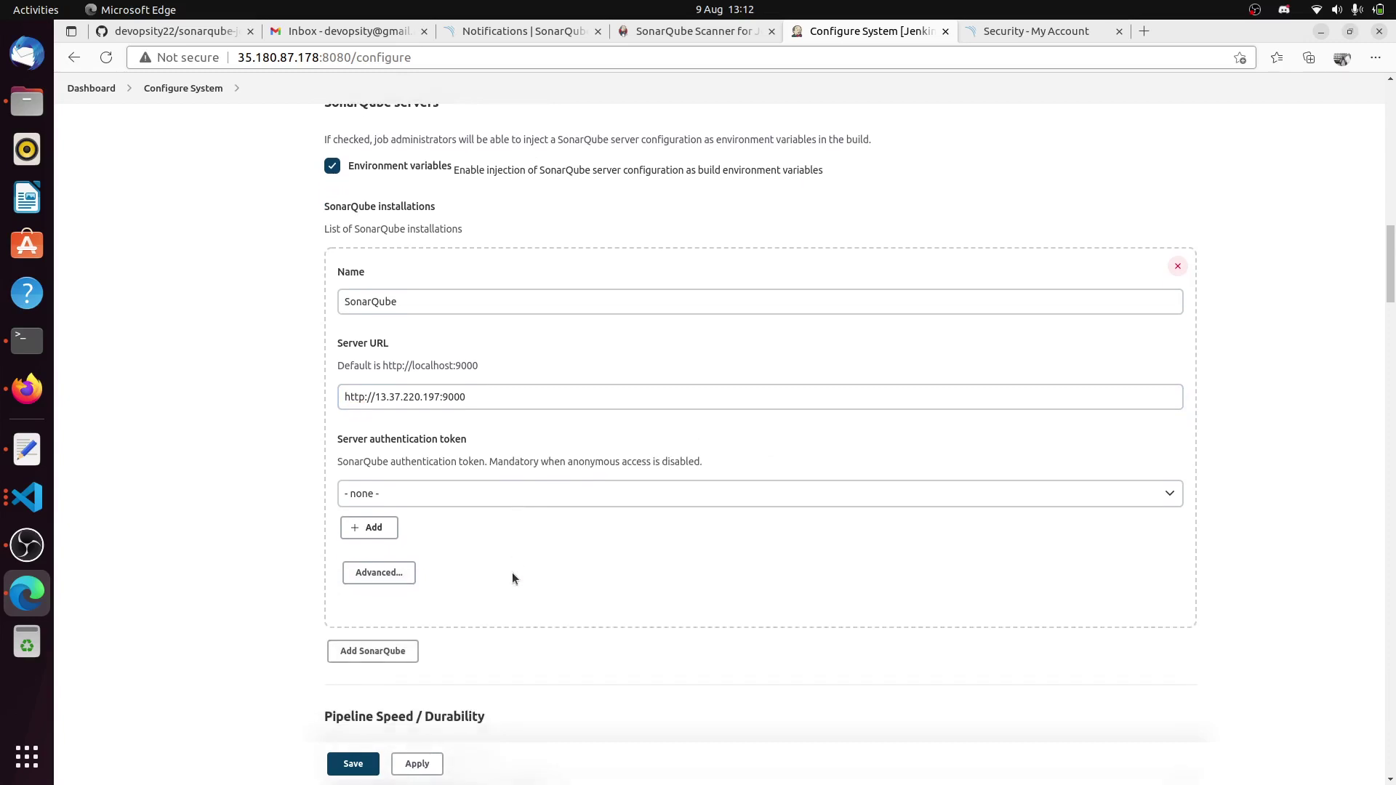
left_click(366, 494)
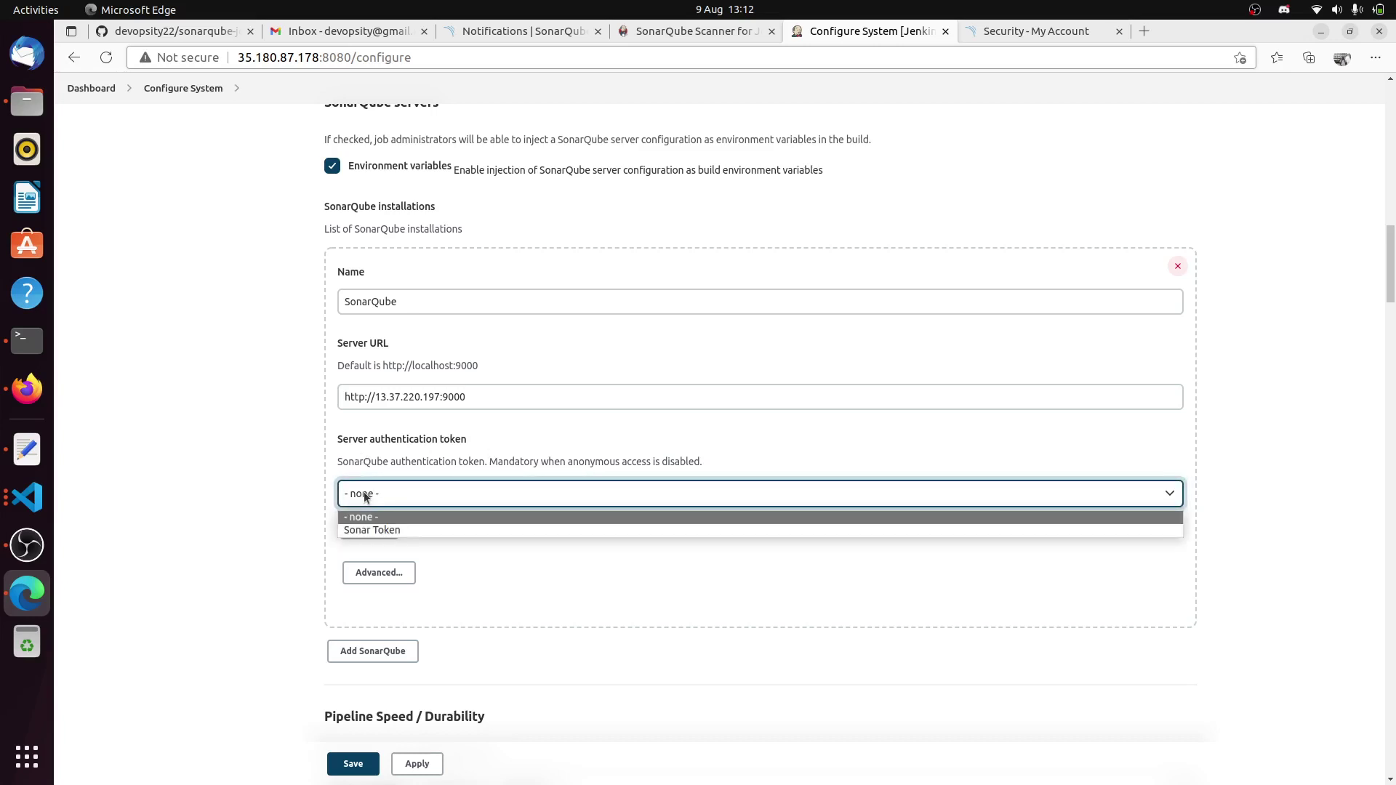
left_click(386, 529)
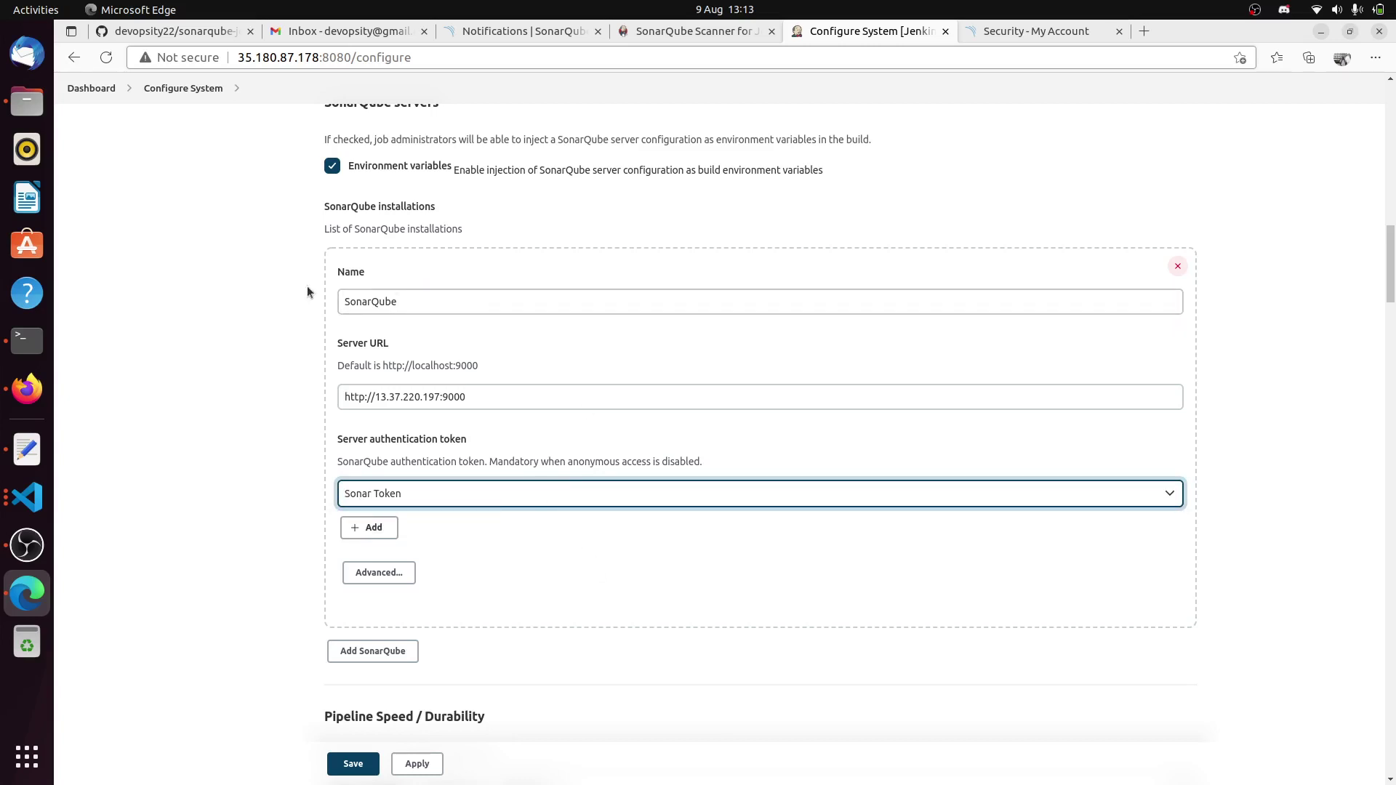
scroll(538, 662, "down", 1)
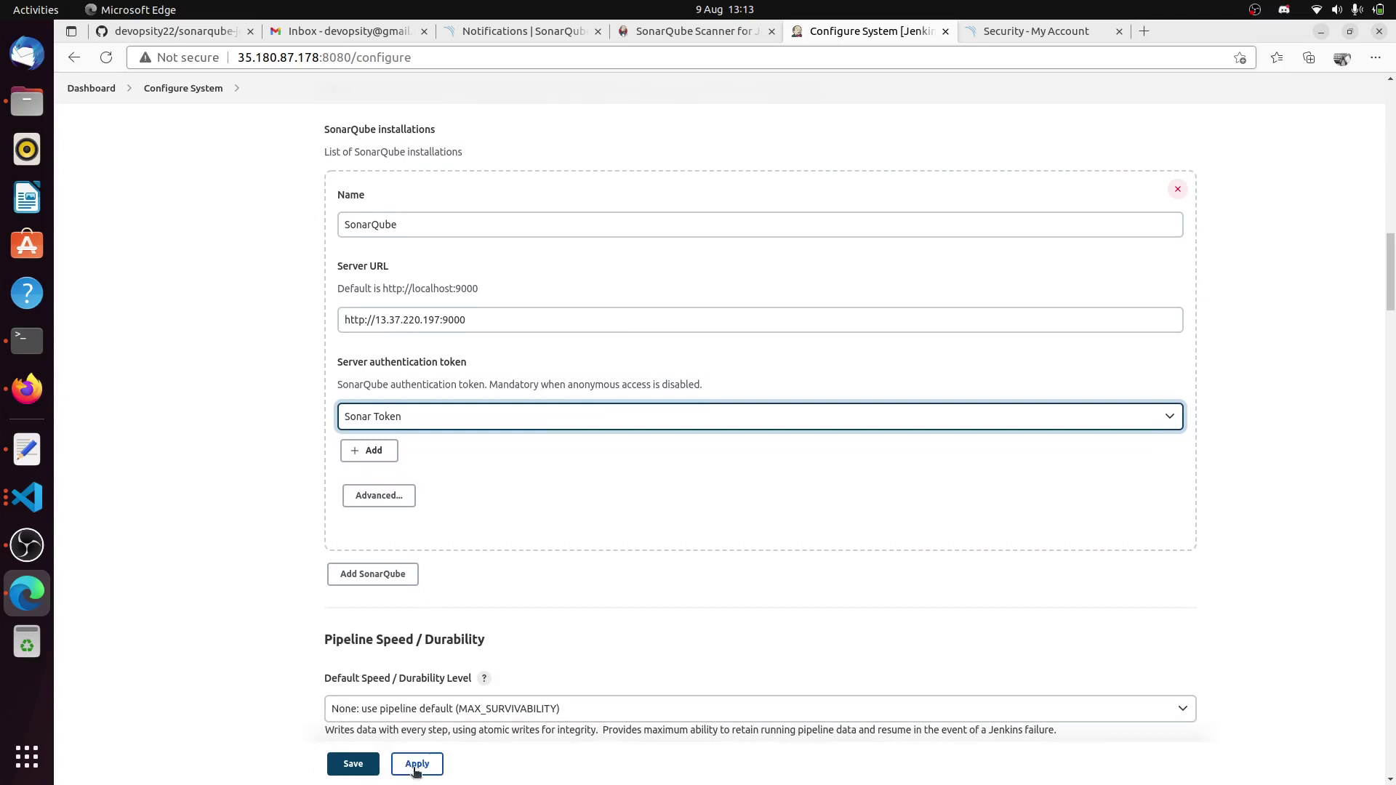
left_click(416, 765)
left_click(353, 765)
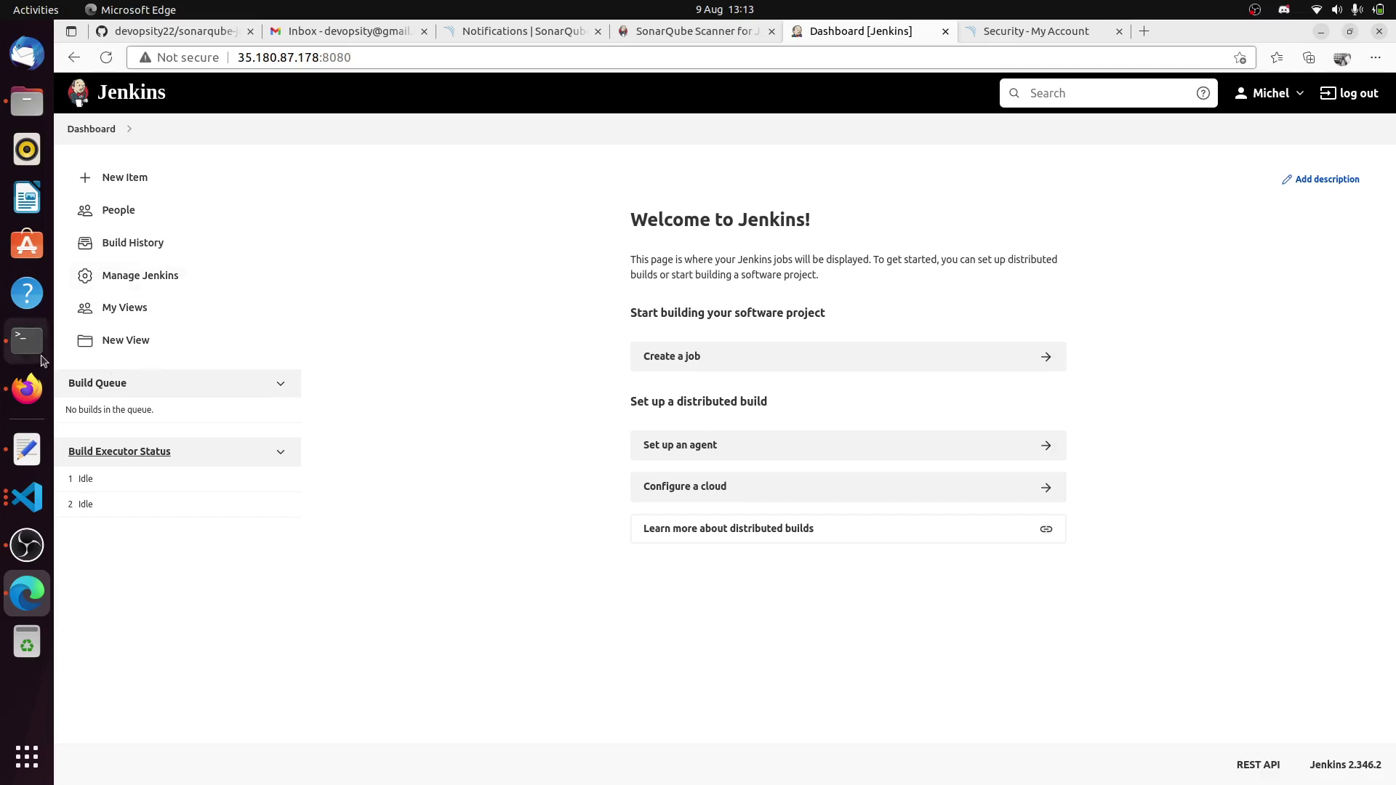
- Switch to Visual Studio Code and review the pipeline stages in the Jenkinsfile of the sonarqube-jenkins project
left_click(27, 497)
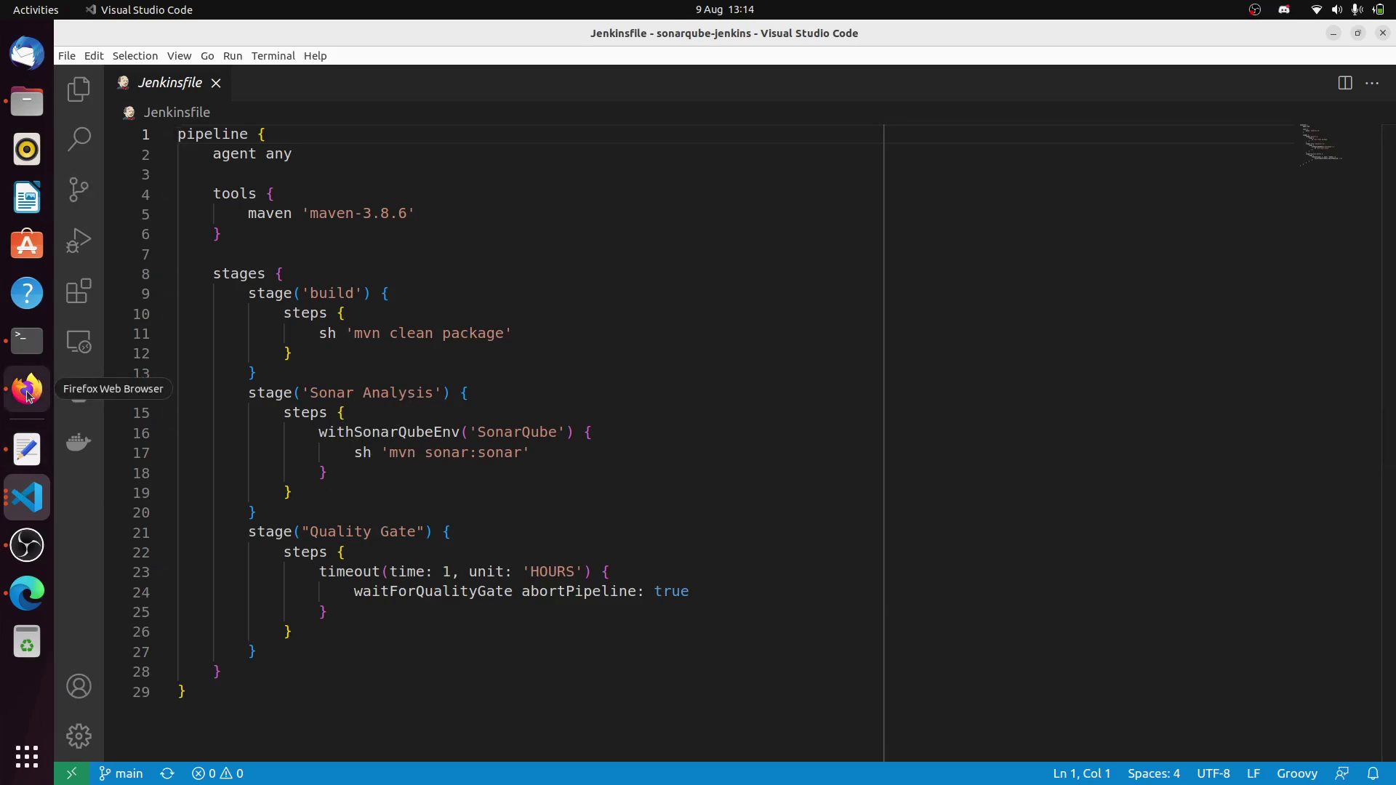
- Switch to Microsoft Edge and copy the Jenkins server's address and port from its dashboard page
left_click(27, 593)
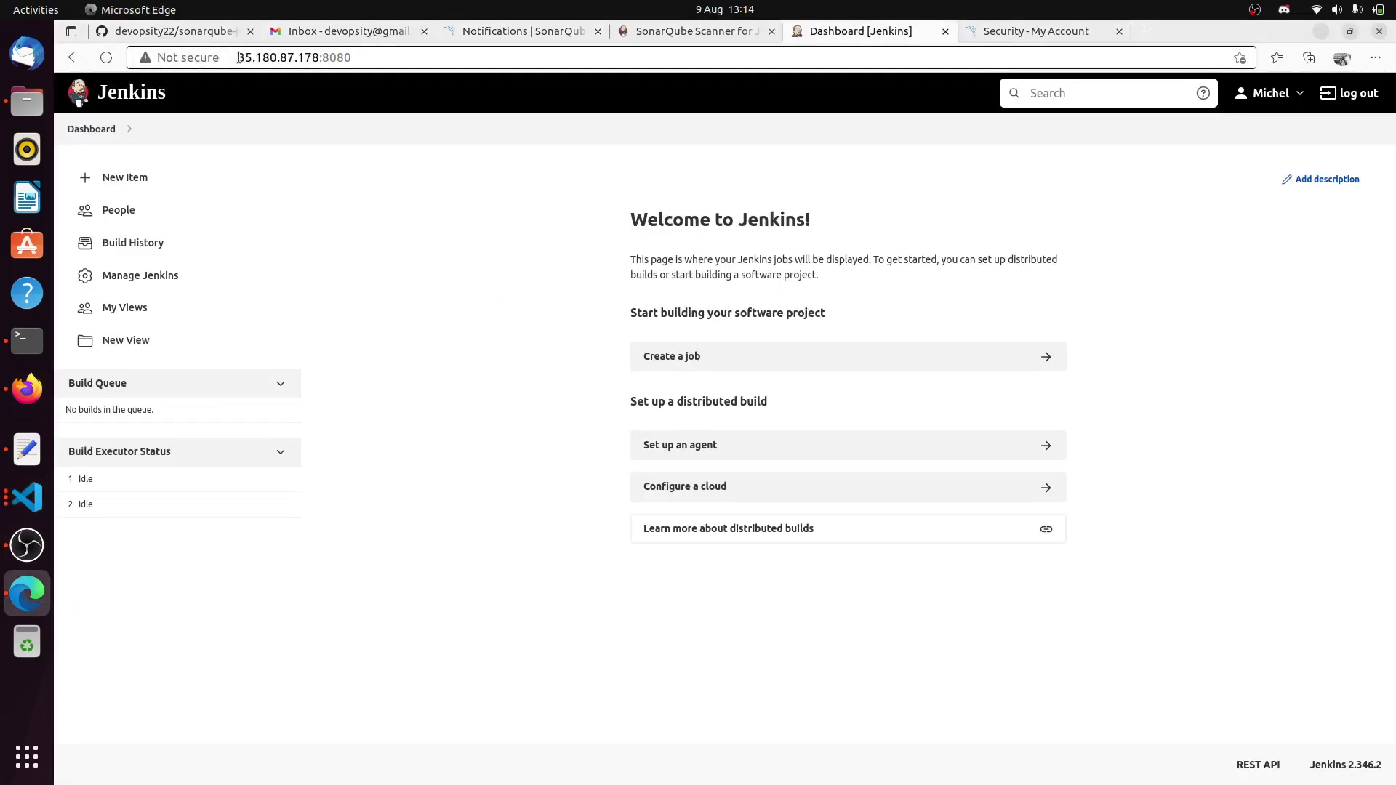
left_click_drag(239, 57, 357, 64)
key("ctrl+c")
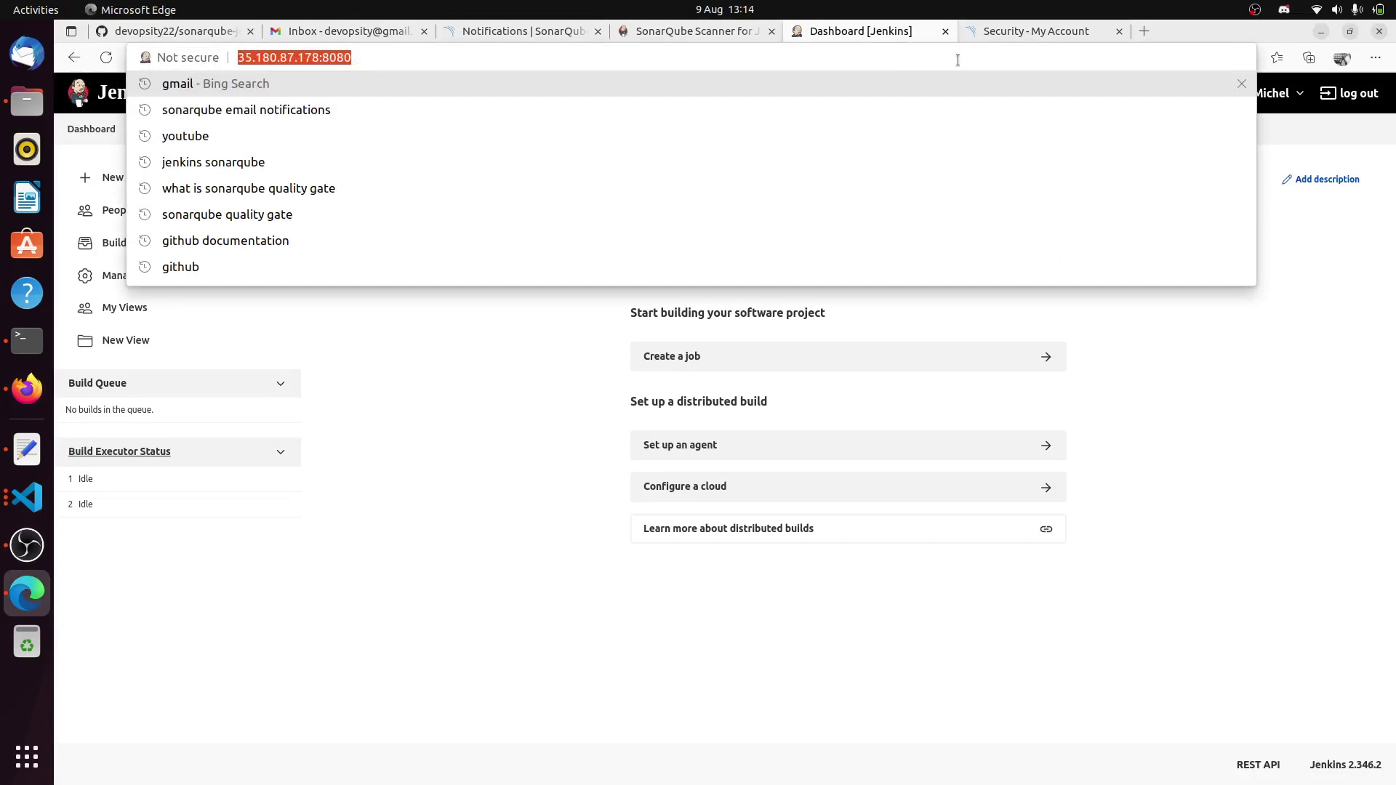
- Open the Webhooks configuration page in SonarQube's administration settings
left_click(1069, 31)
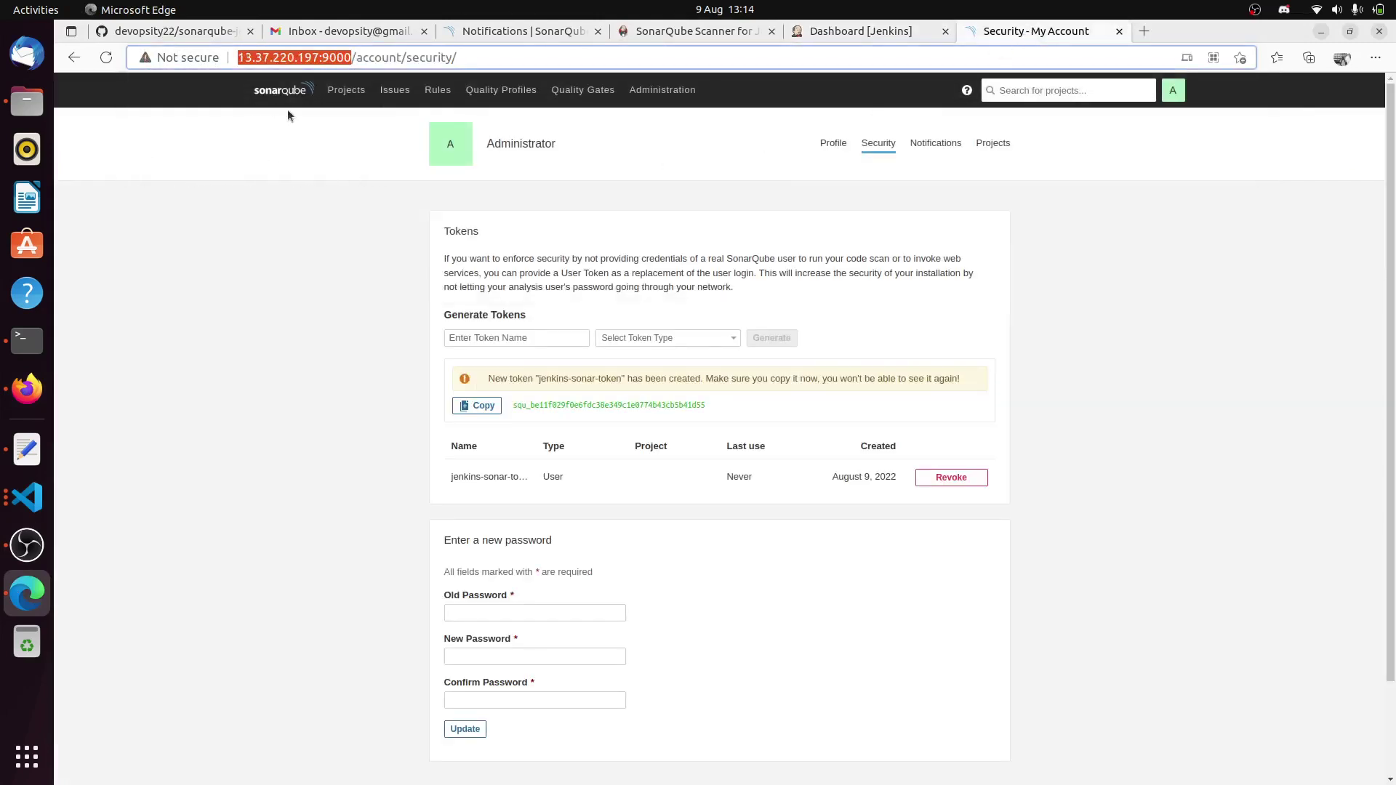
left_click(689, 146)
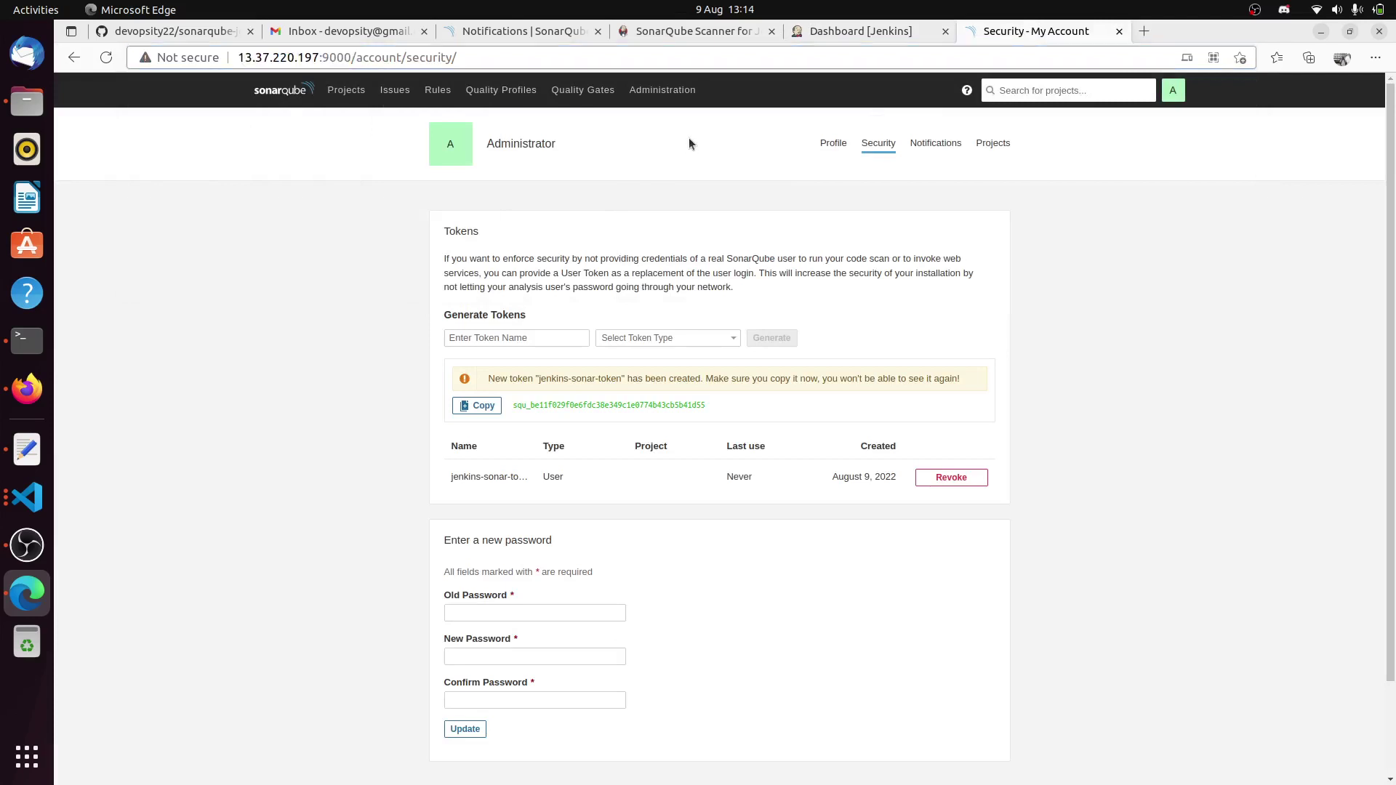
left_click(664, 90)
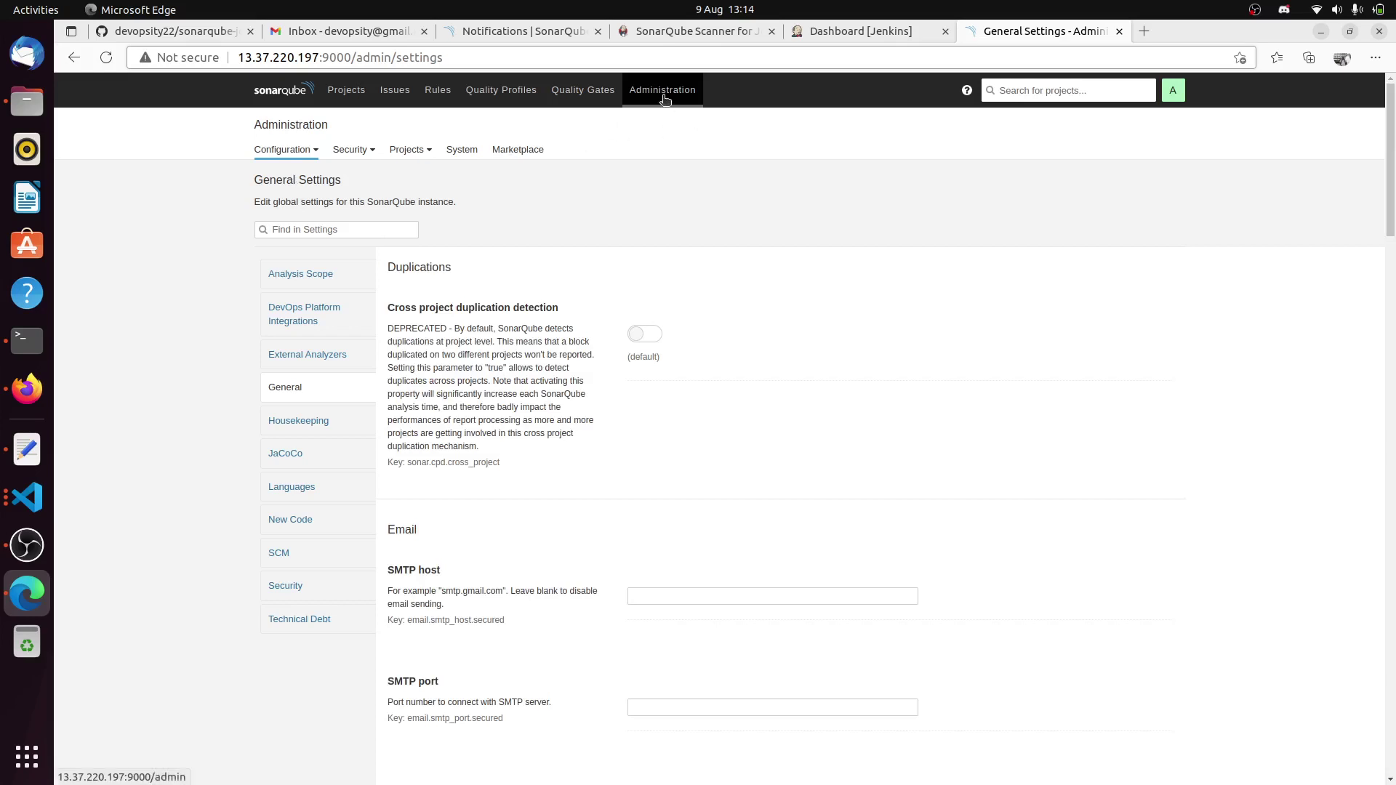
left_click(282, 155)
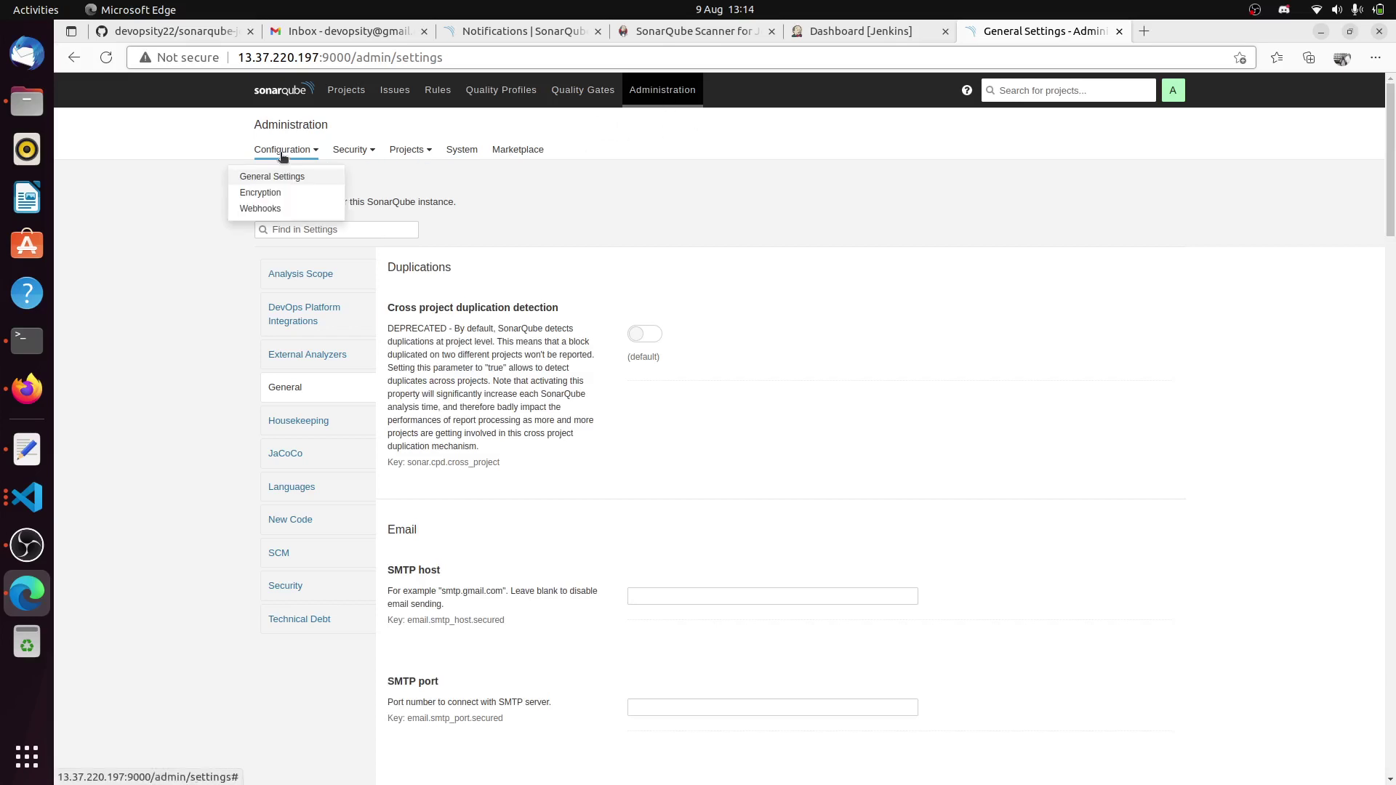
left_click(268, 212)
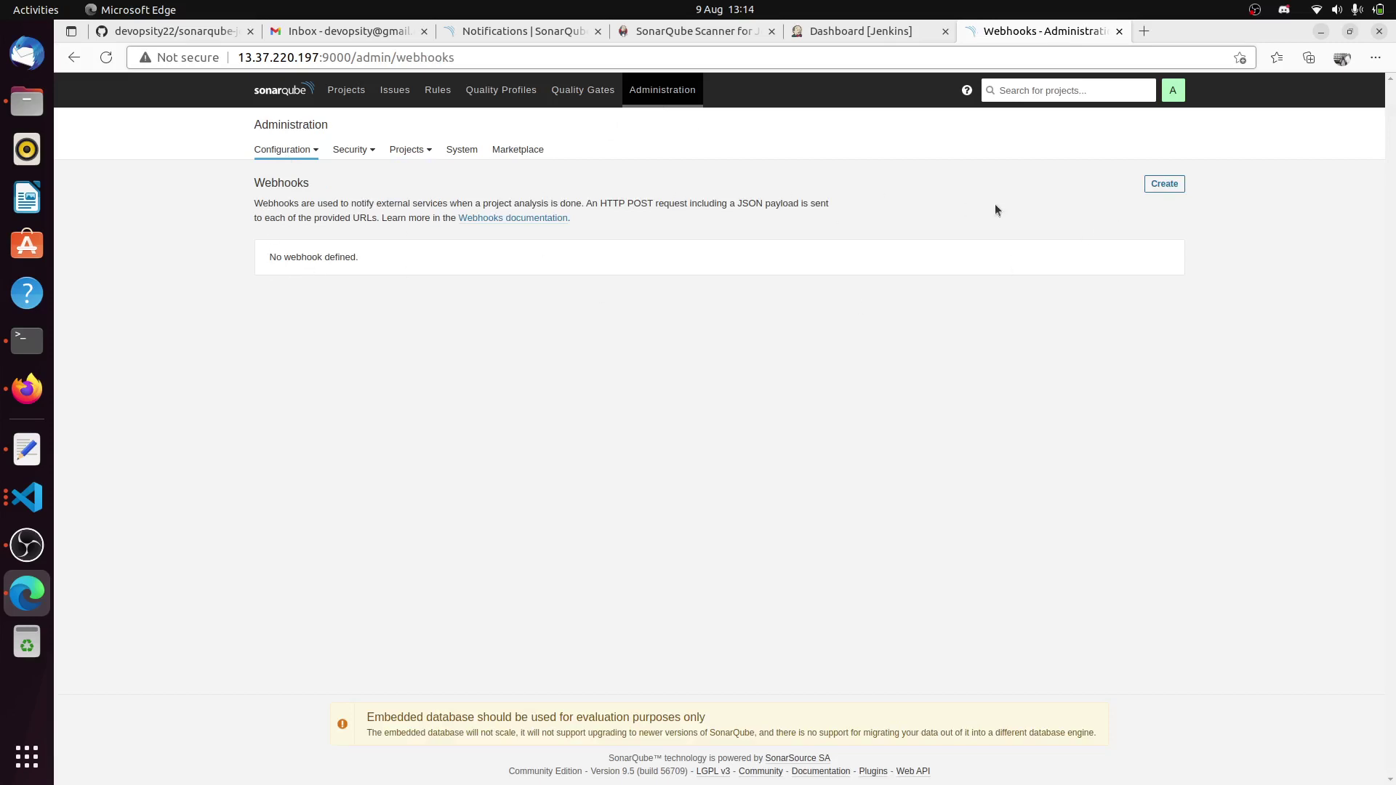
left_click(1164, 184)
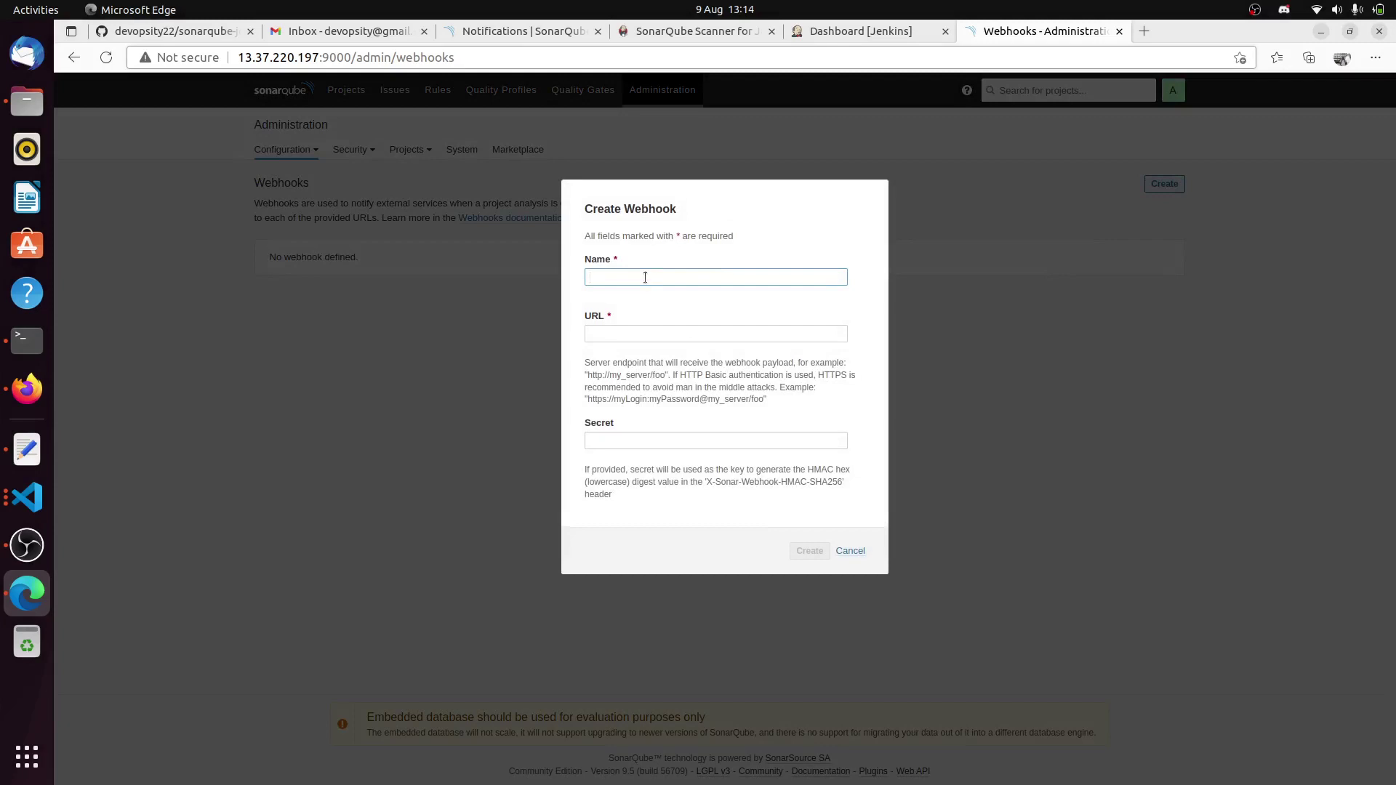
type("jenkins")
left_click(654, 331)
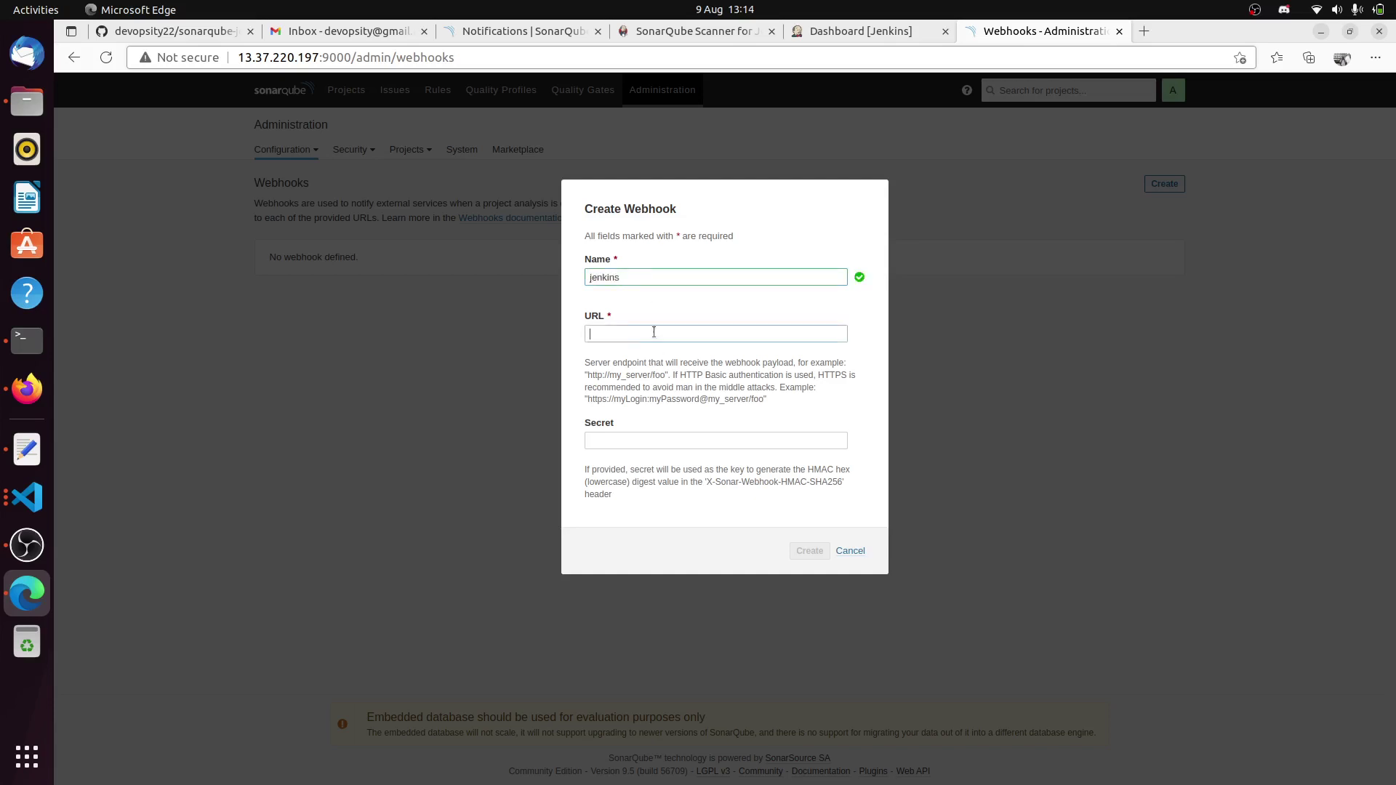
key("ctrl+v")
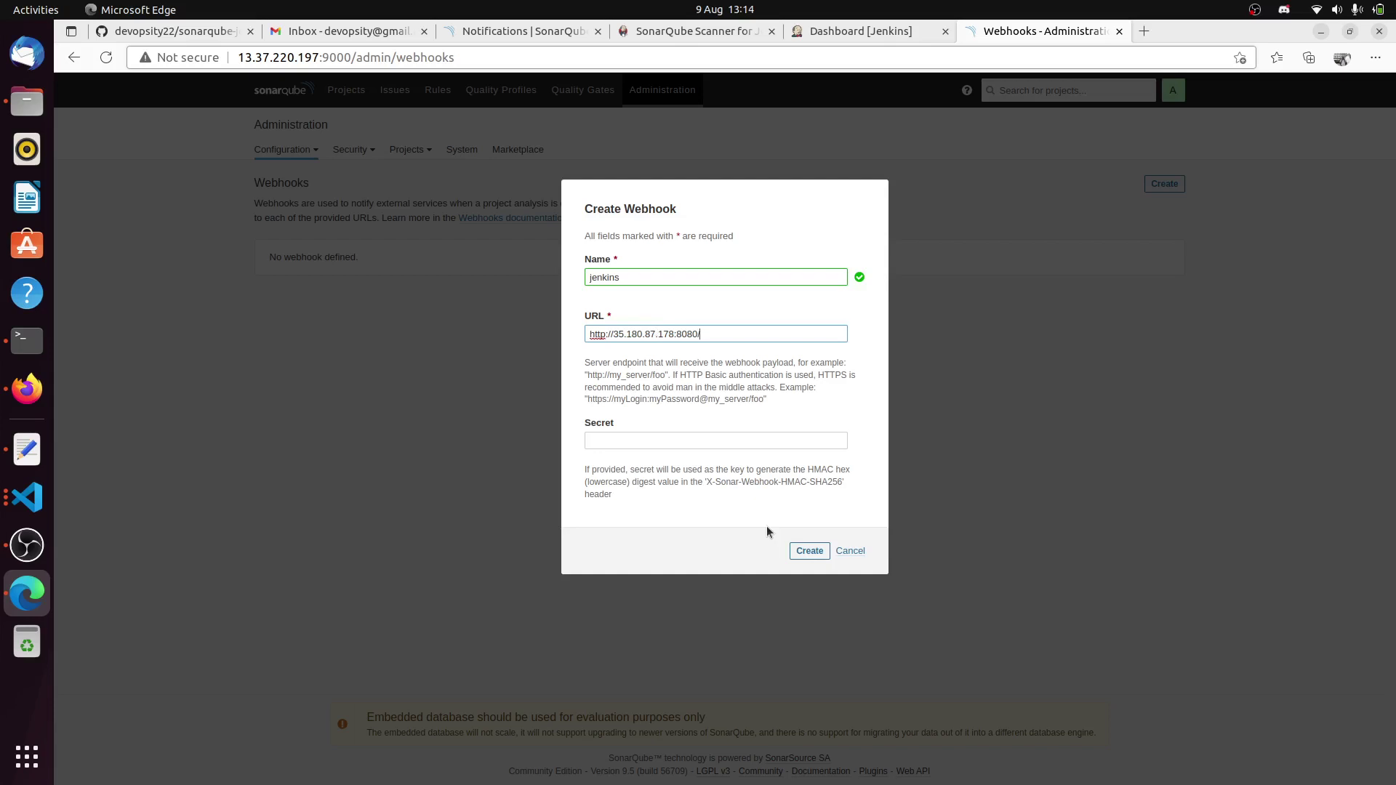
type("sonarqube-webhook/")
left_click(870, 327)
left_click(810, 551)
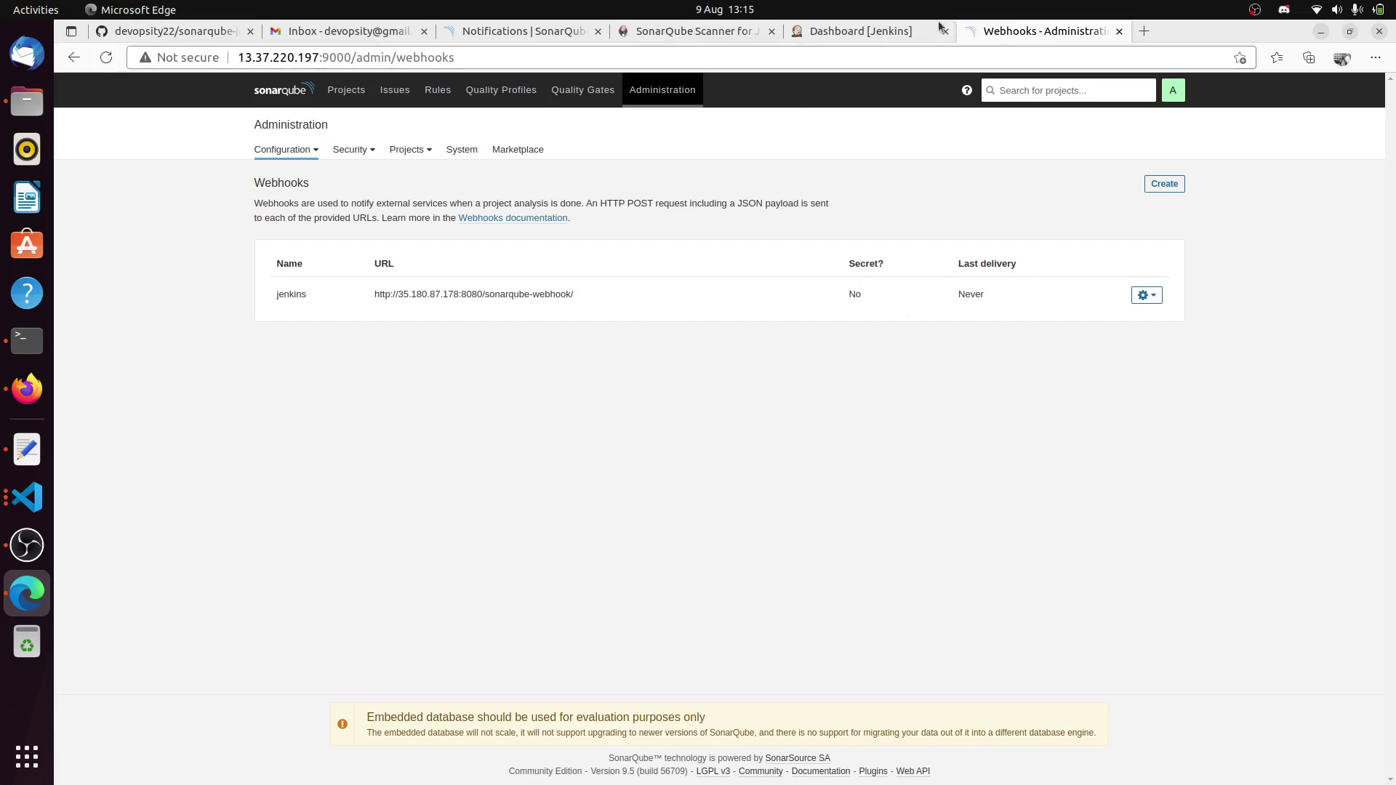
- Create a new Jenkins item of type Pipeline named sonarqube-pipeline
left_click(833, 32)
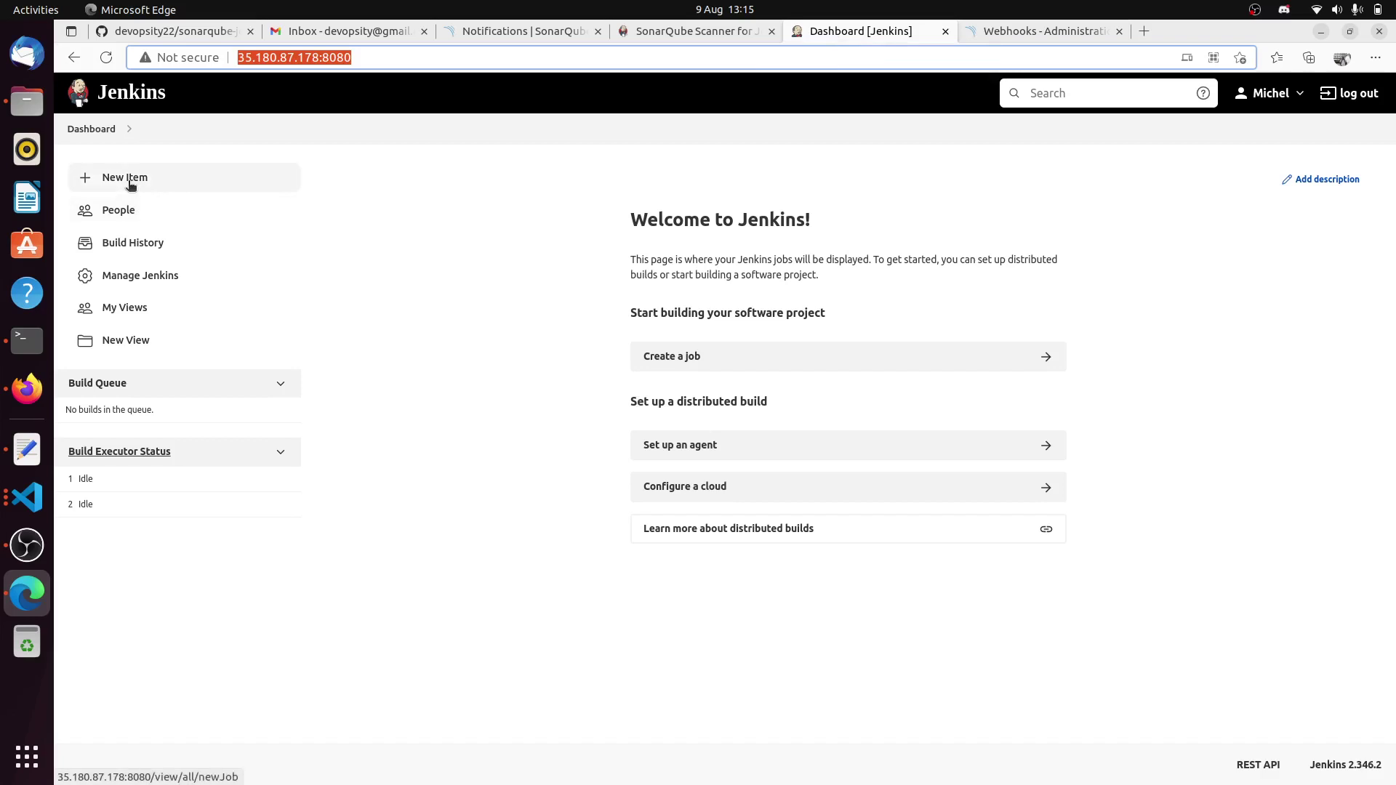
left_click(154, 192)
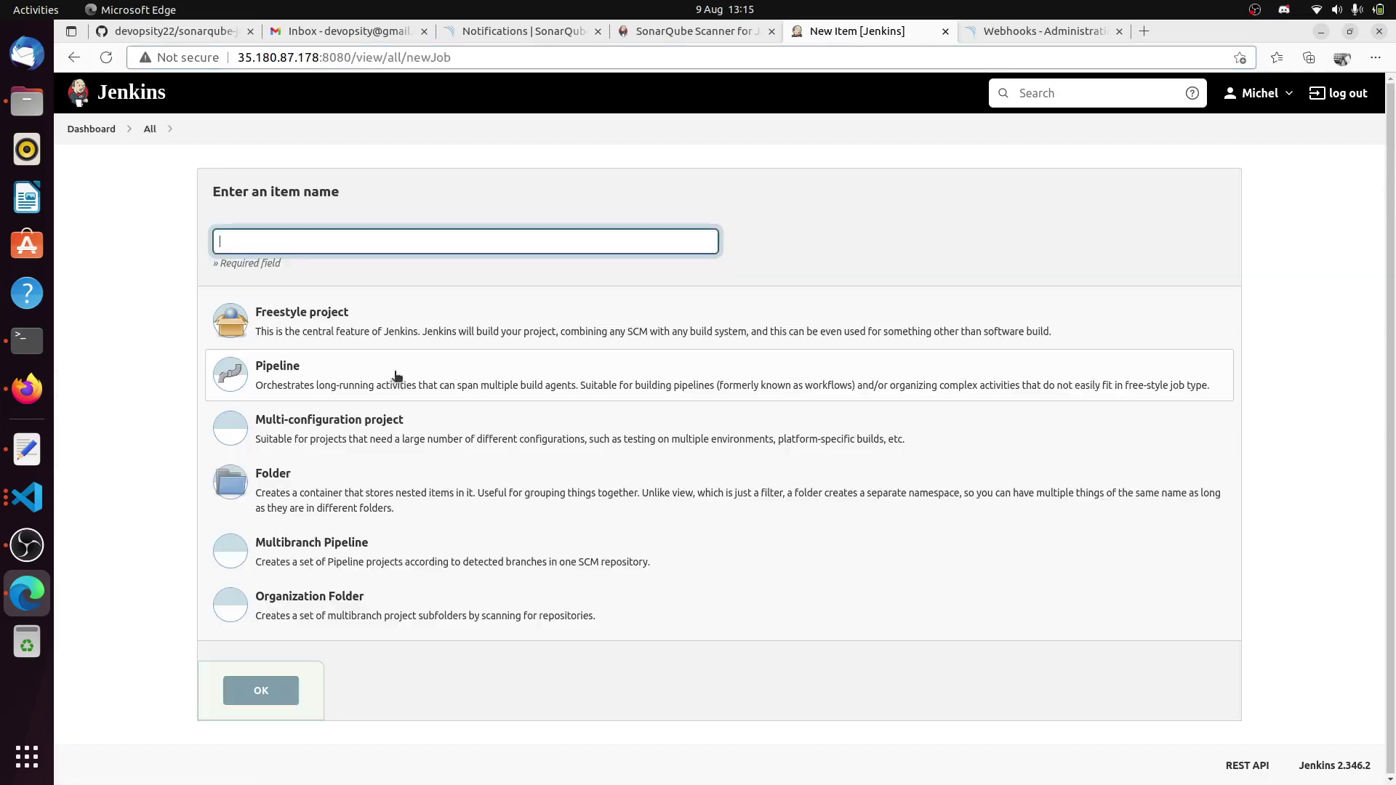
left_click(310, 237)
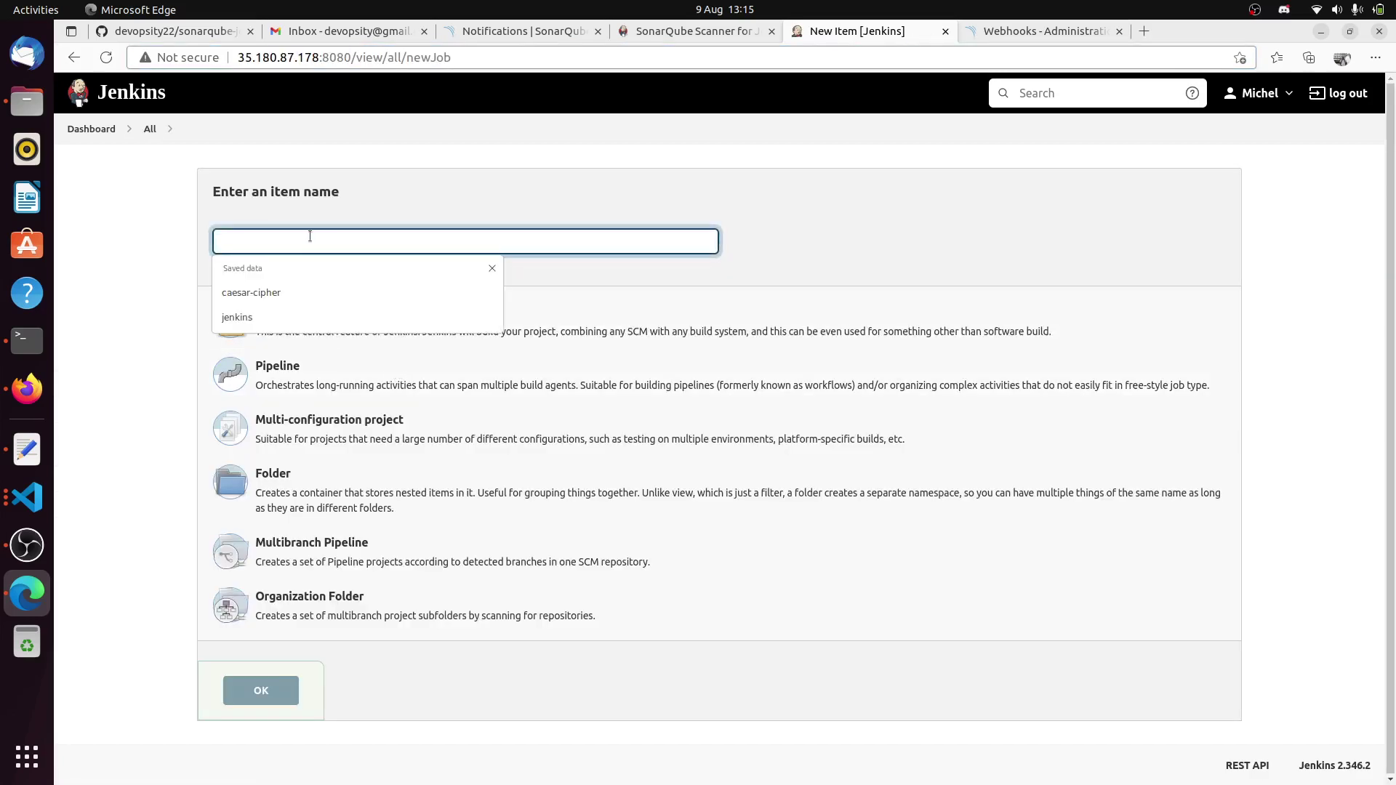
type("sonar")
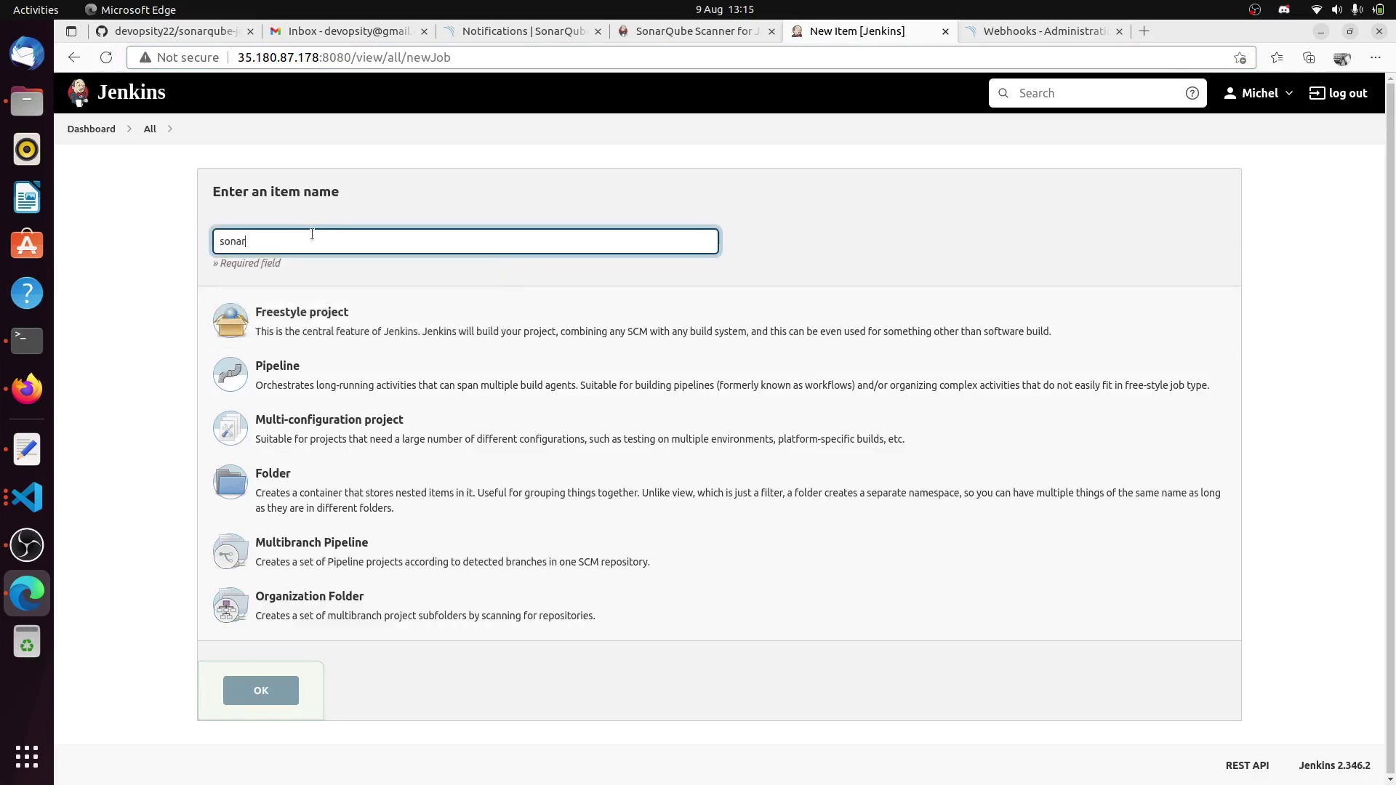
type("qube-pipeline")
left_click(278, 377)
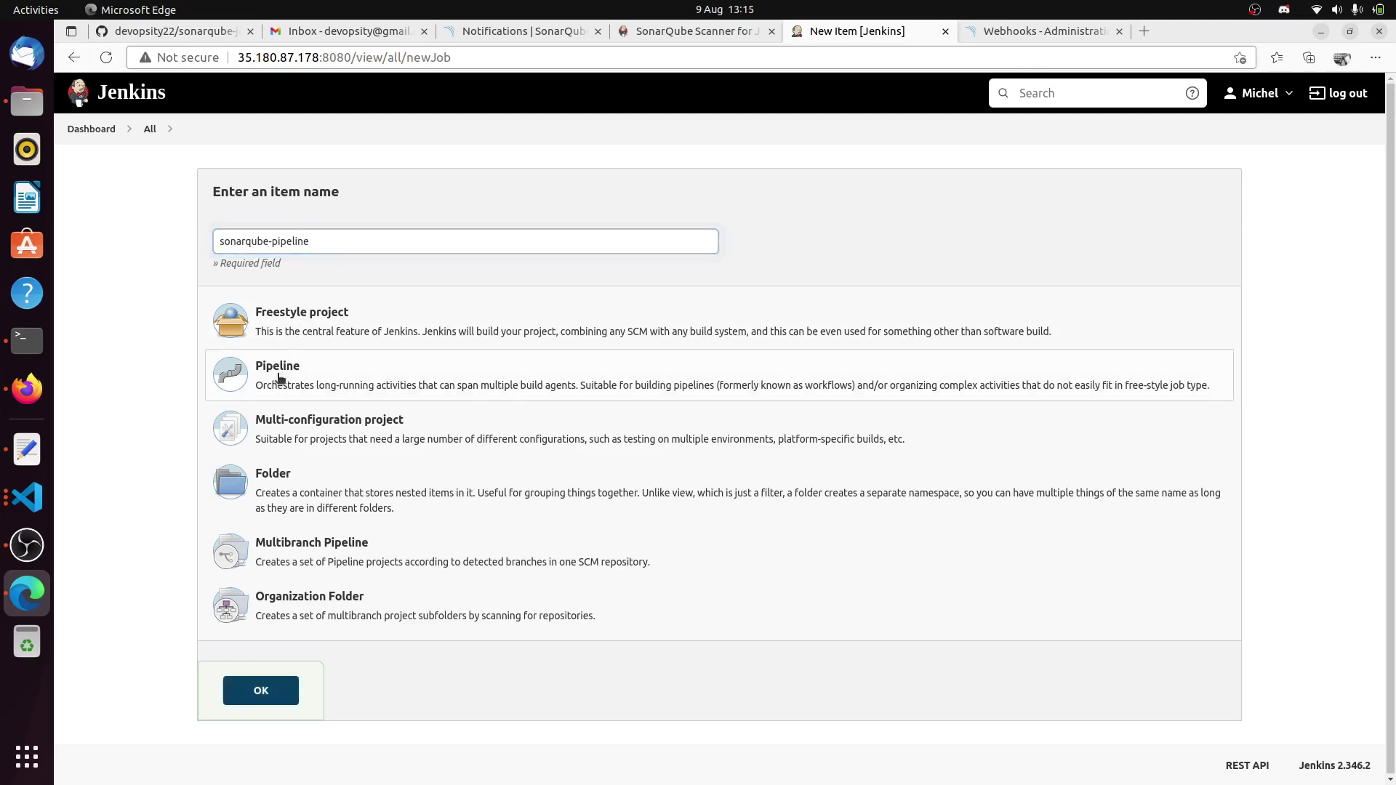
left_click(257, 690)
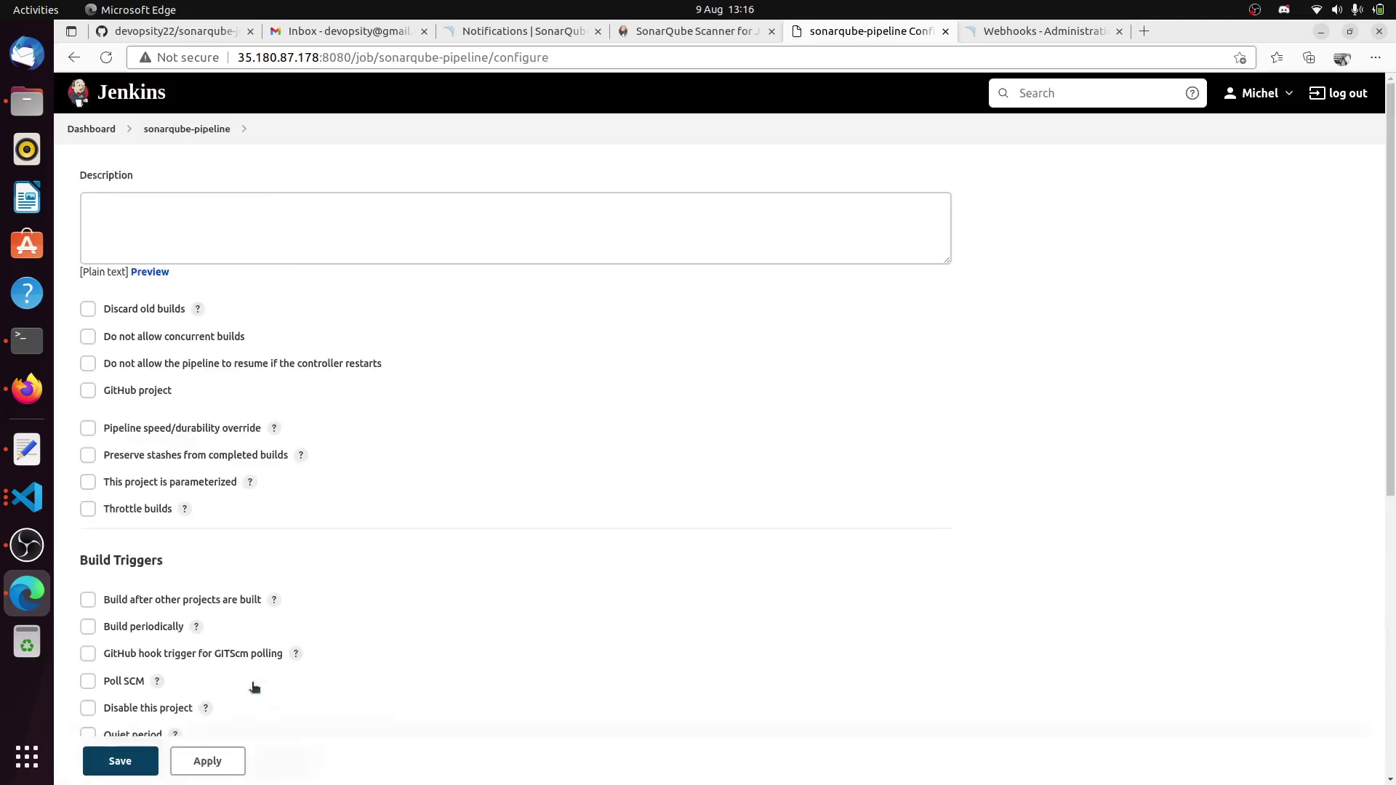
- Set the pipeline definition to Pipeline script from SCM and choose Git as the SCM
scroll(342, 477, "down", 3)
scroll(365, 482, "down", 8)
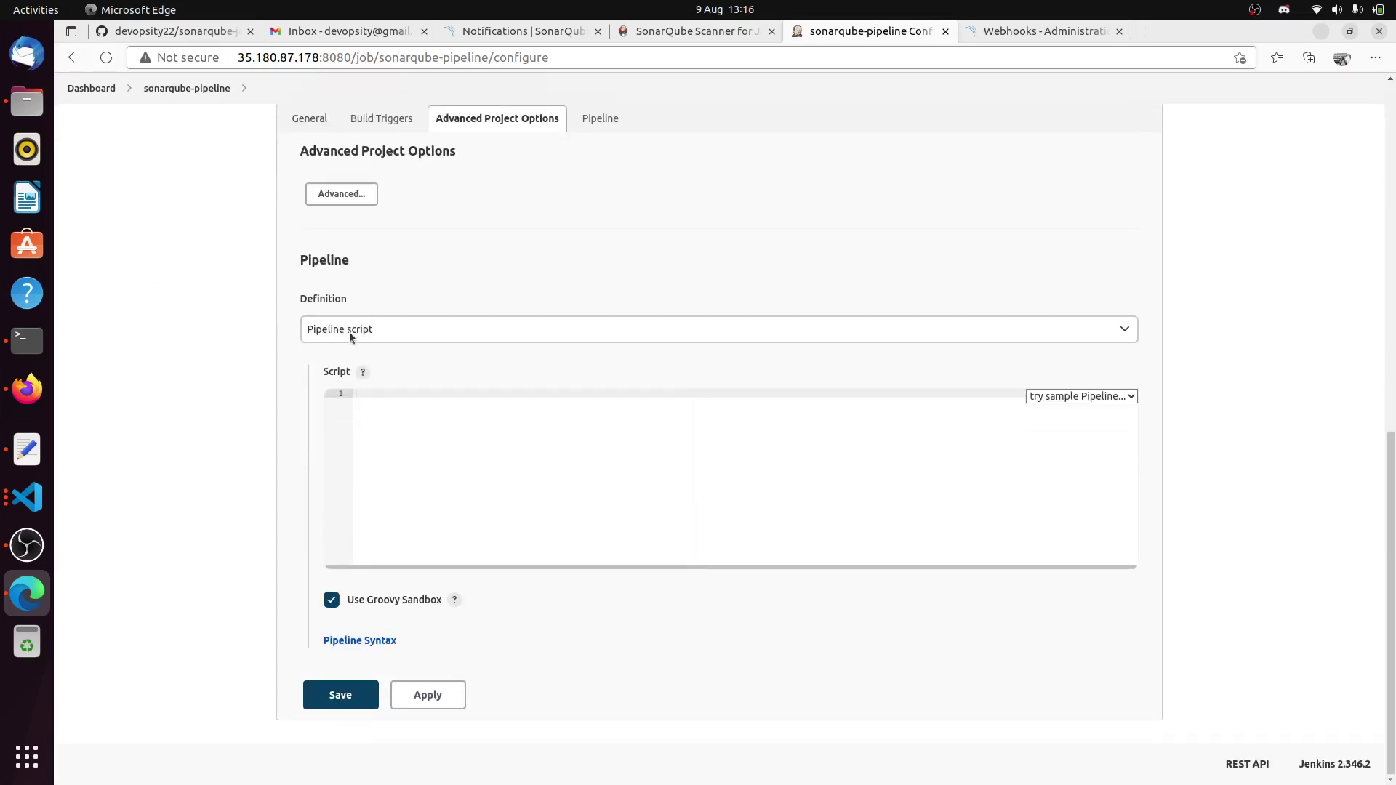
left_click(1123, 330)
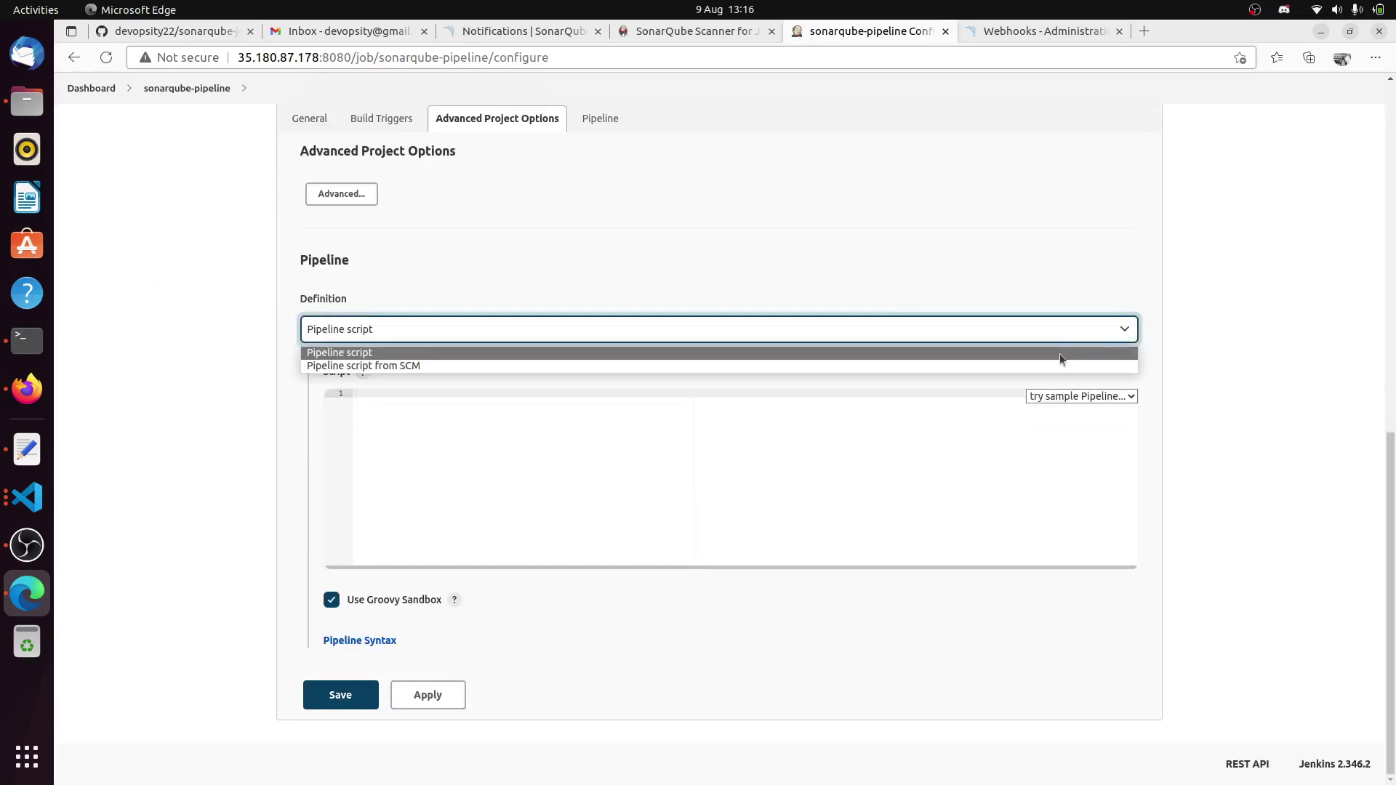
left_click(370, 365)
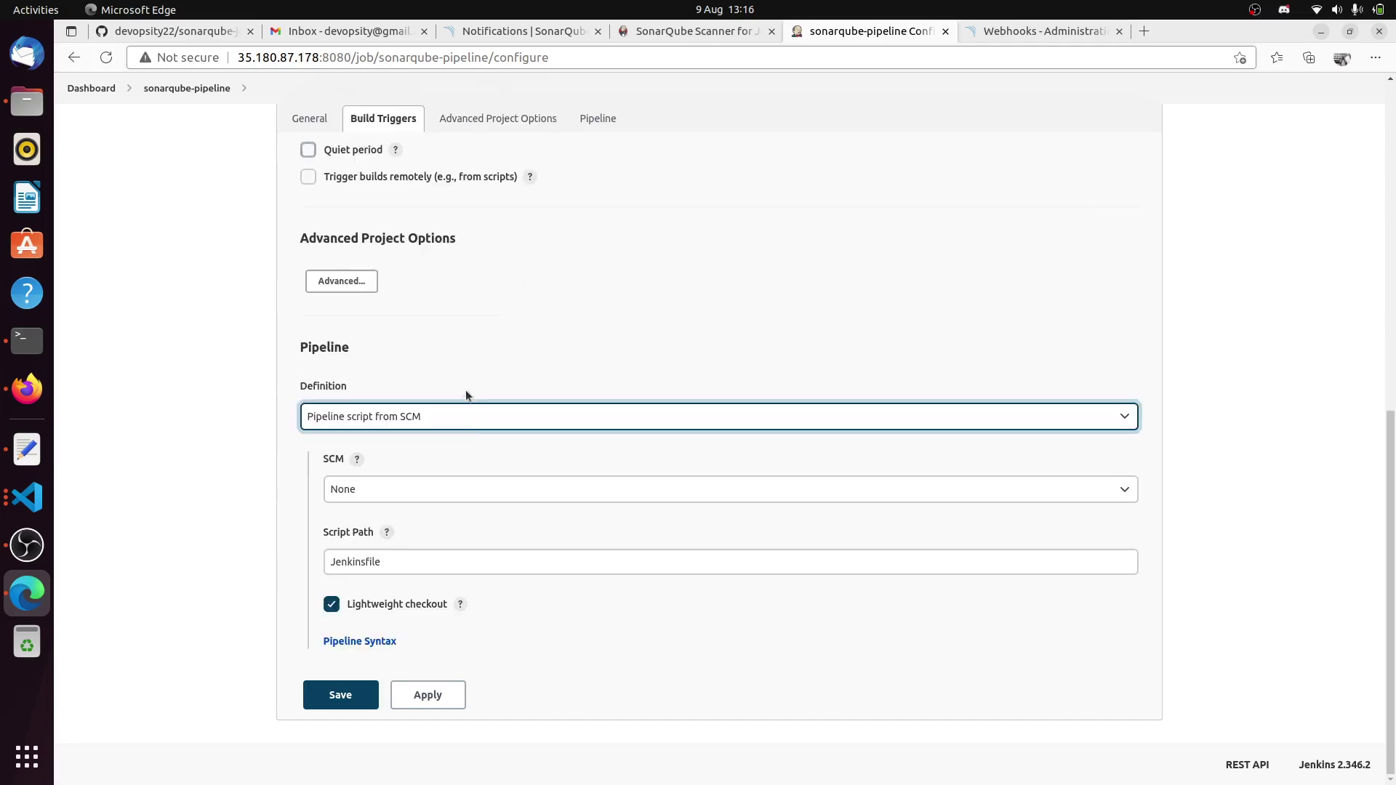
left_click(369, 486)
left_click(440, 537)
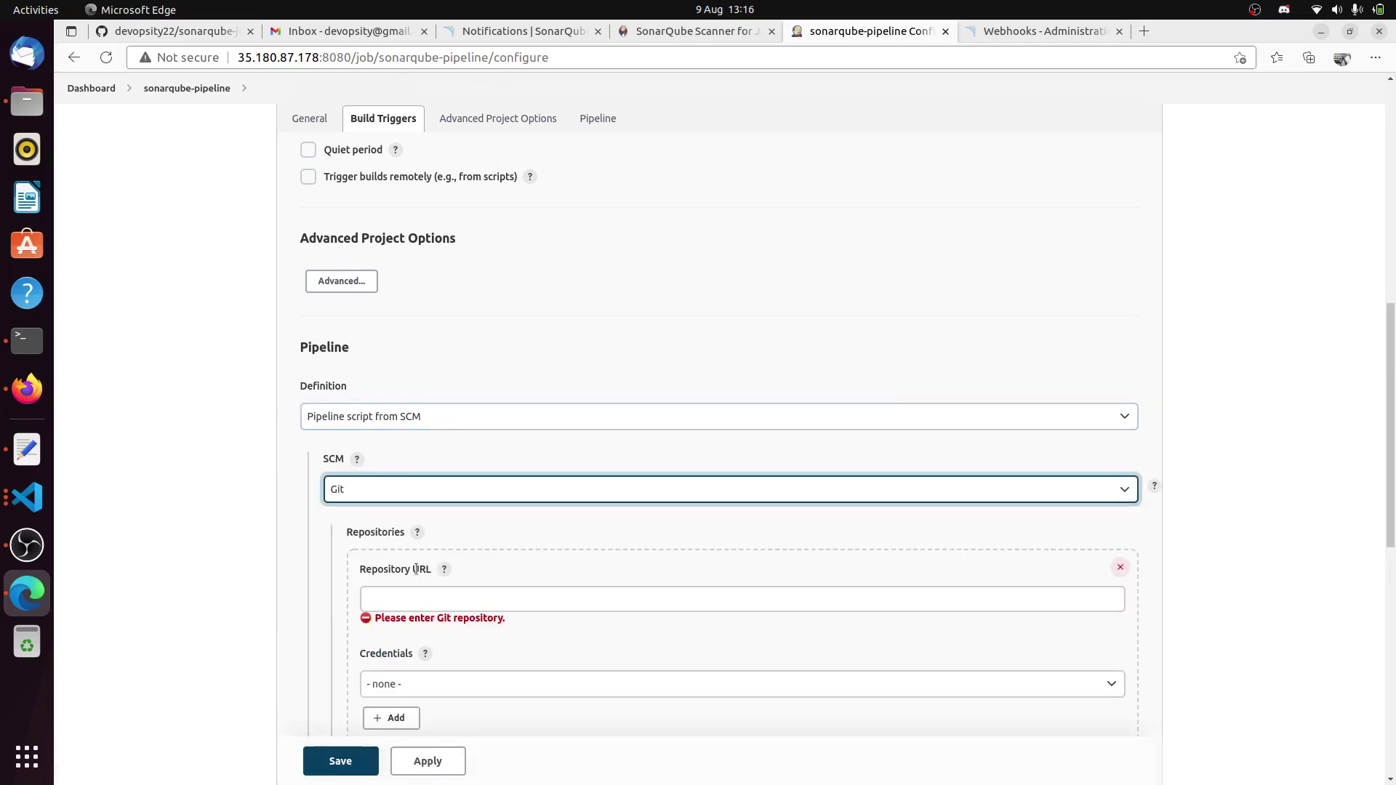
left_click(199, 32)
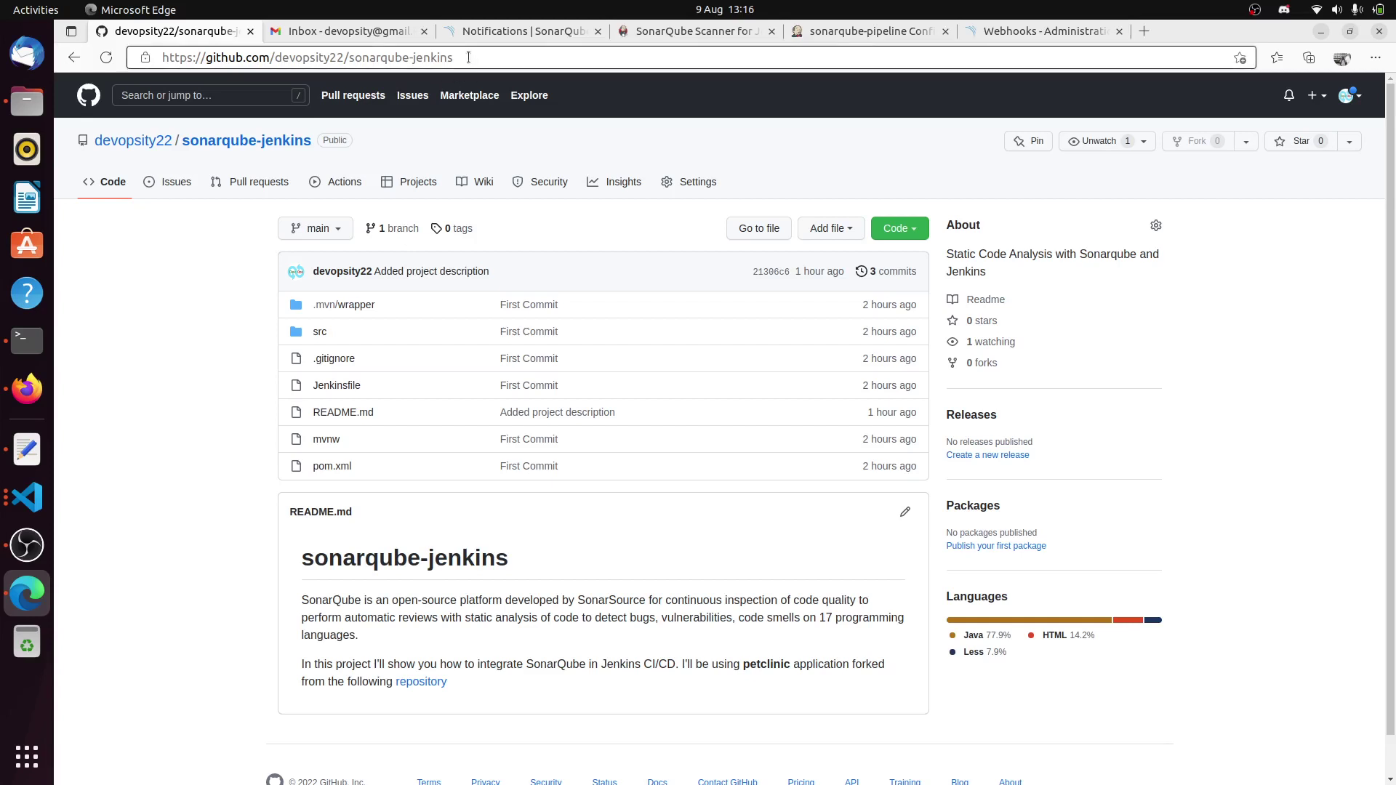
left_click(908, 232)
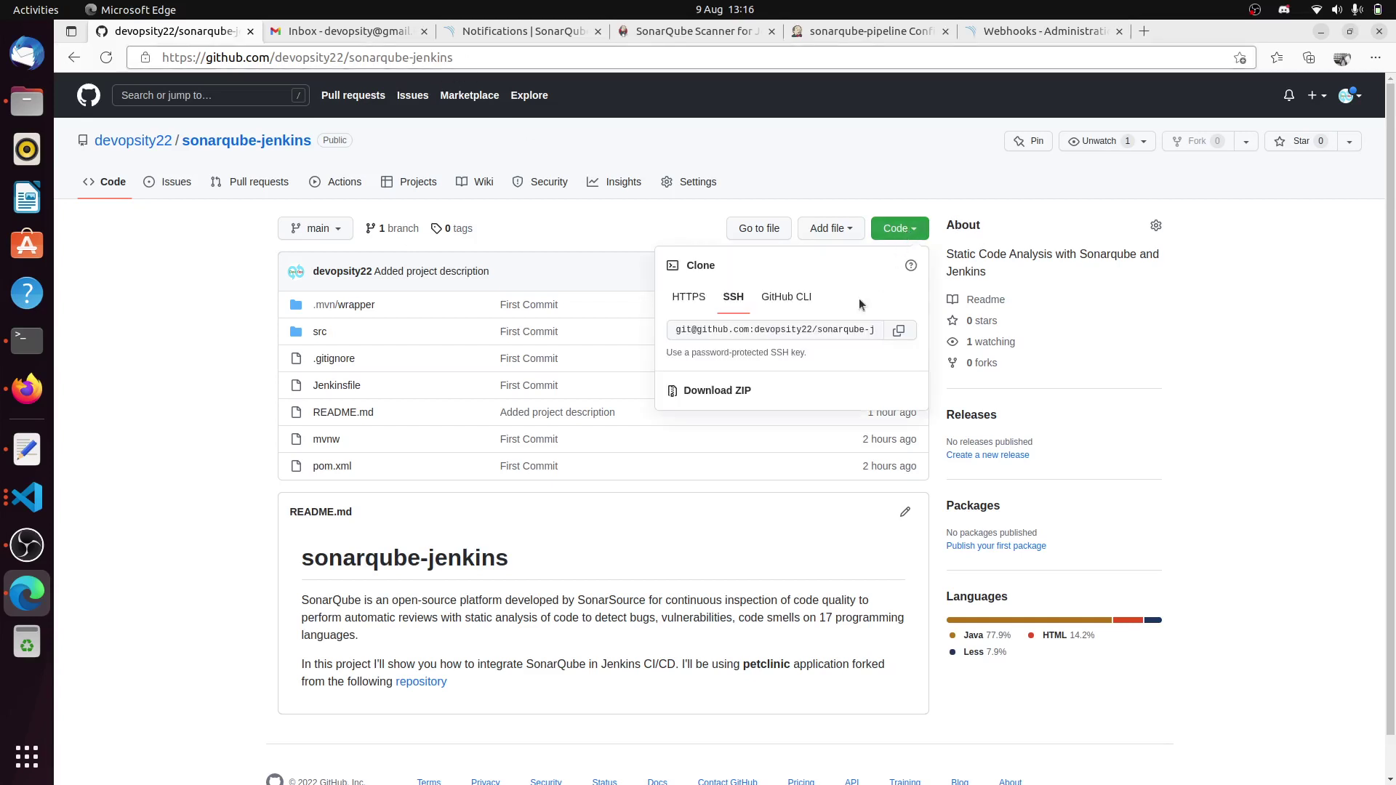
left_click(899, 338)
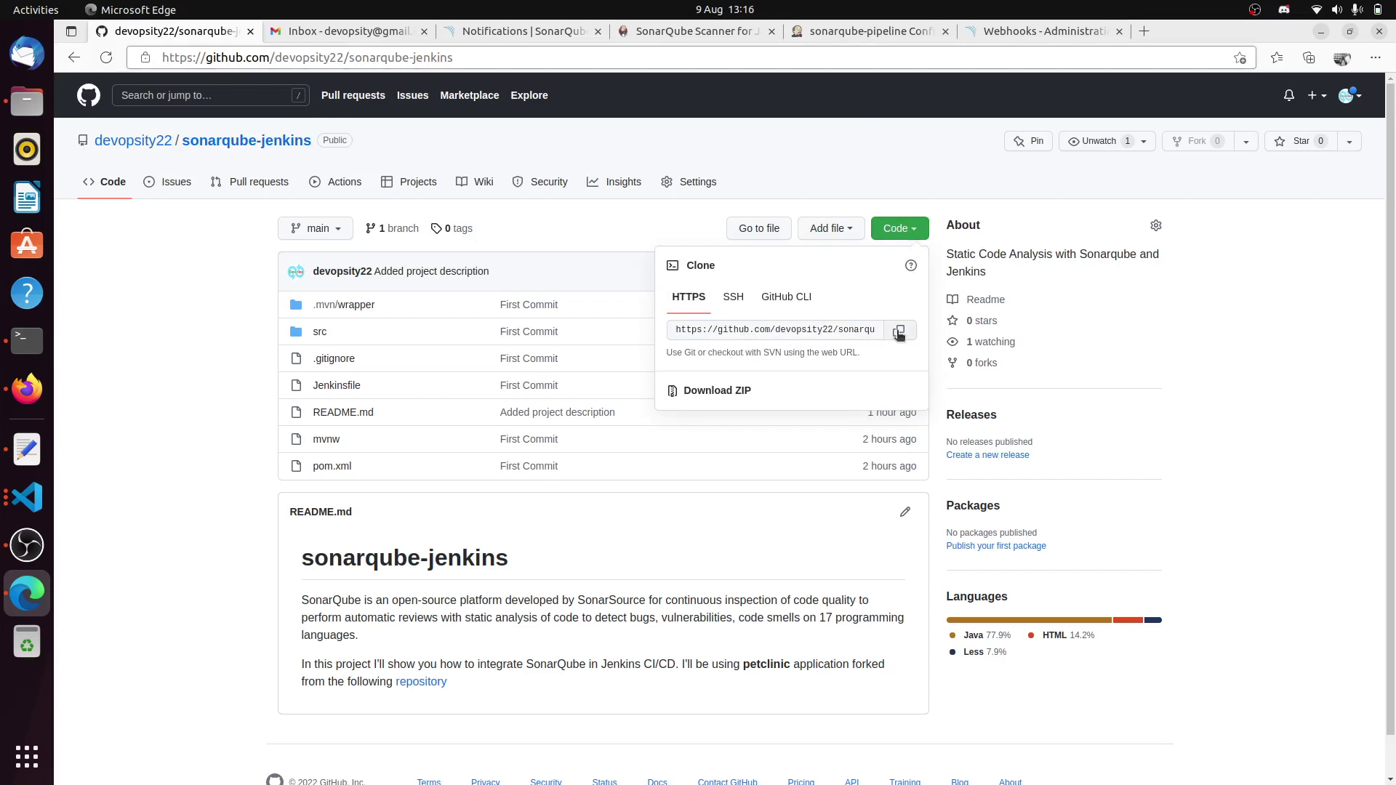
left_click(204, 420)
left_click(869, 31)
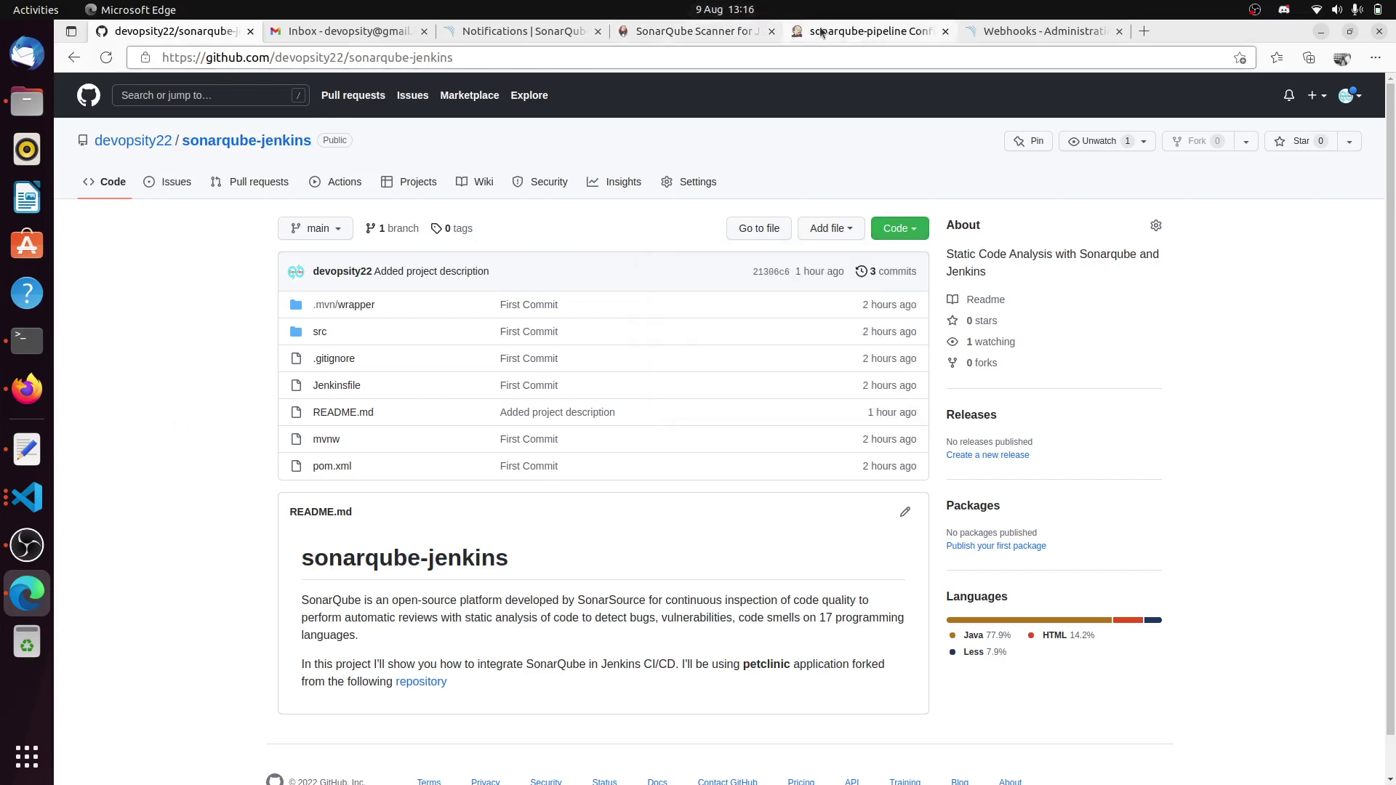
left_click(427, 600)
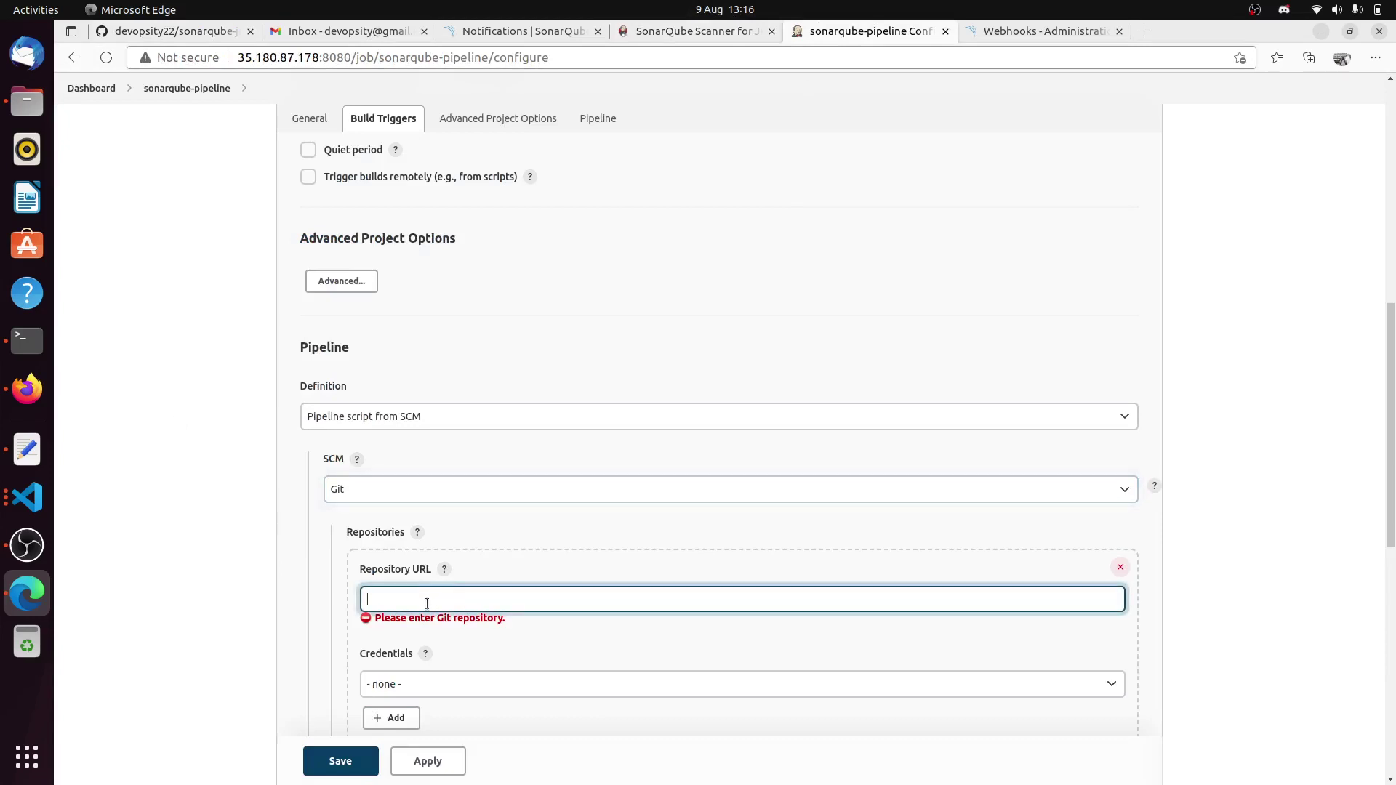
key("ctrl+v")
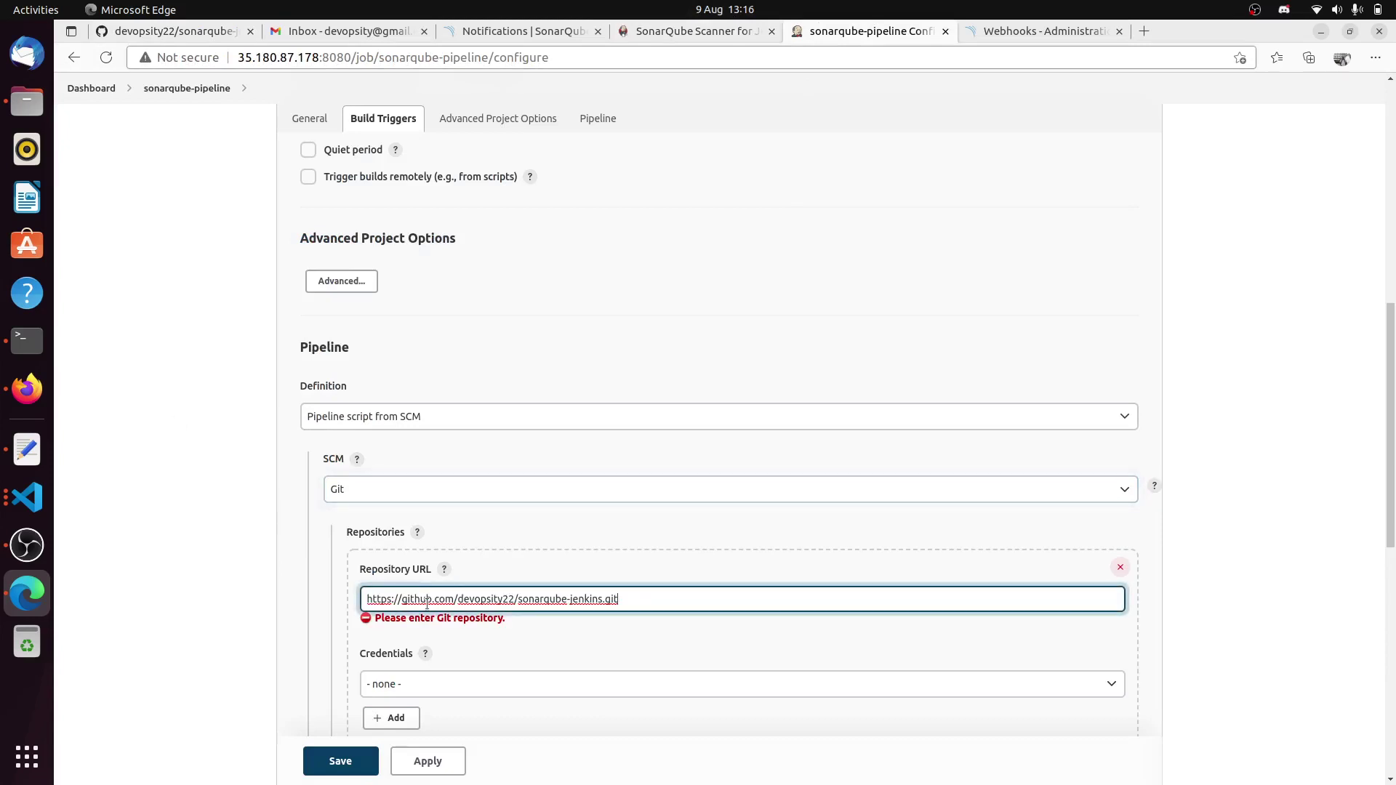
left_click(723, 560)
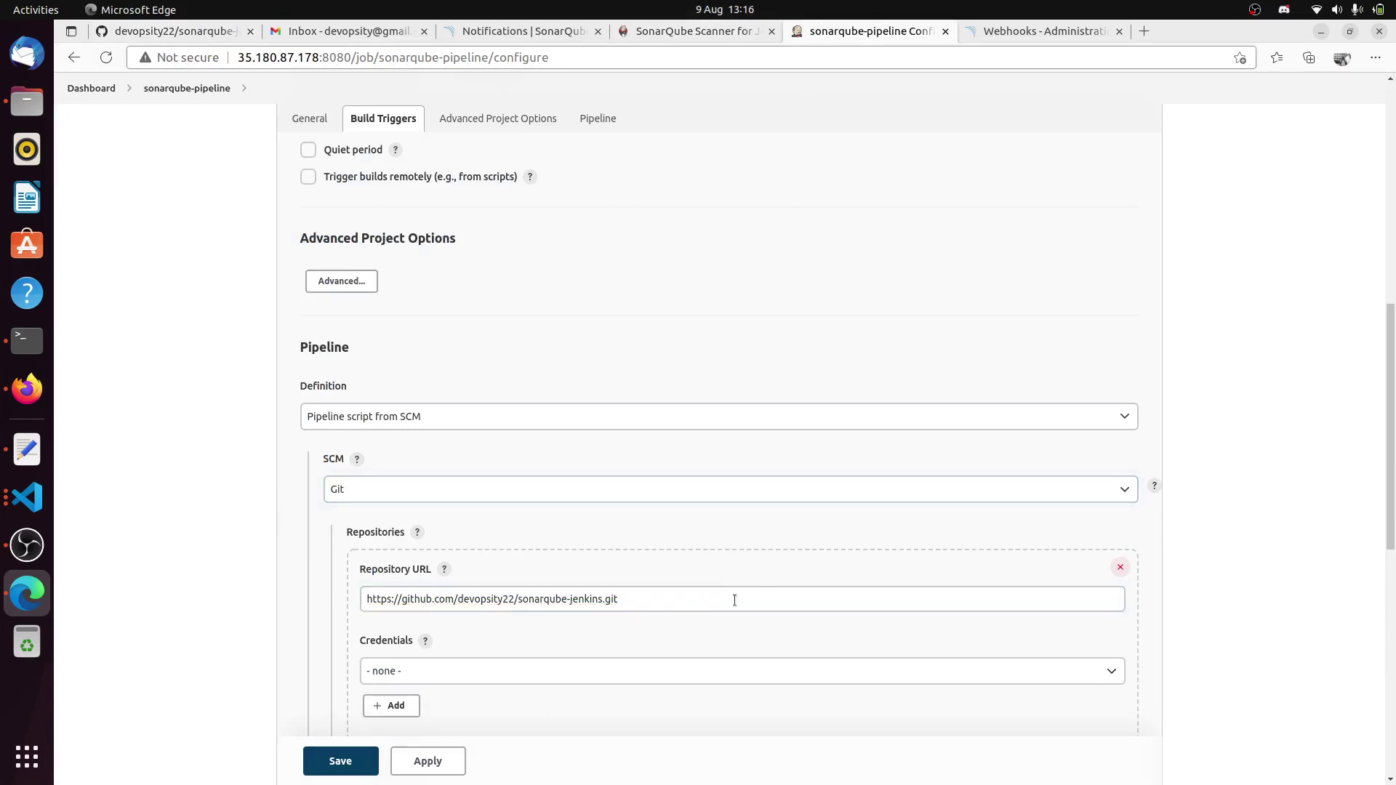
- Set the branch specifier to */main and apply the pipeline configuration
scroll(721, 578, "down", 2)
scroll(723, 581, "down", 4)
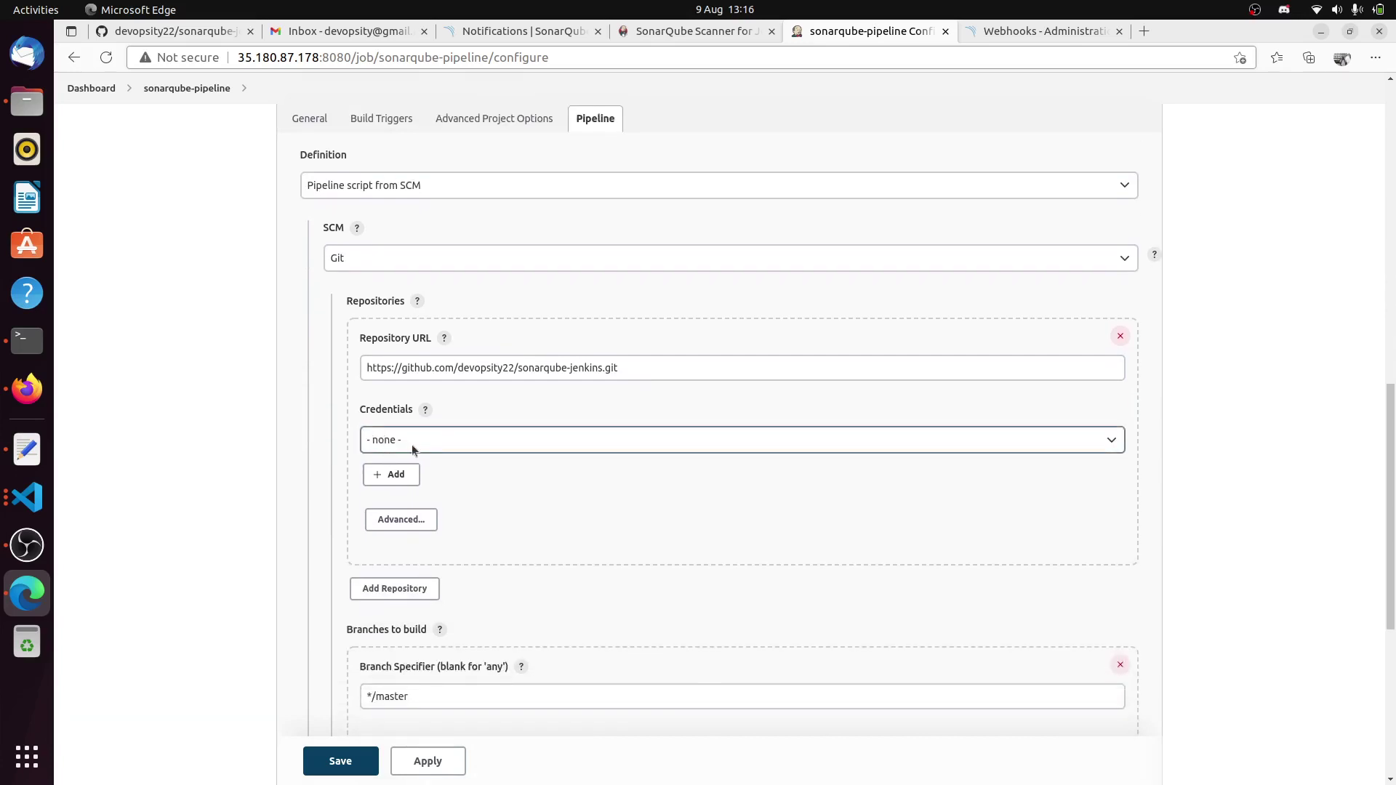
scroll(487, 521, "down", 2)
left_click(442, 621)
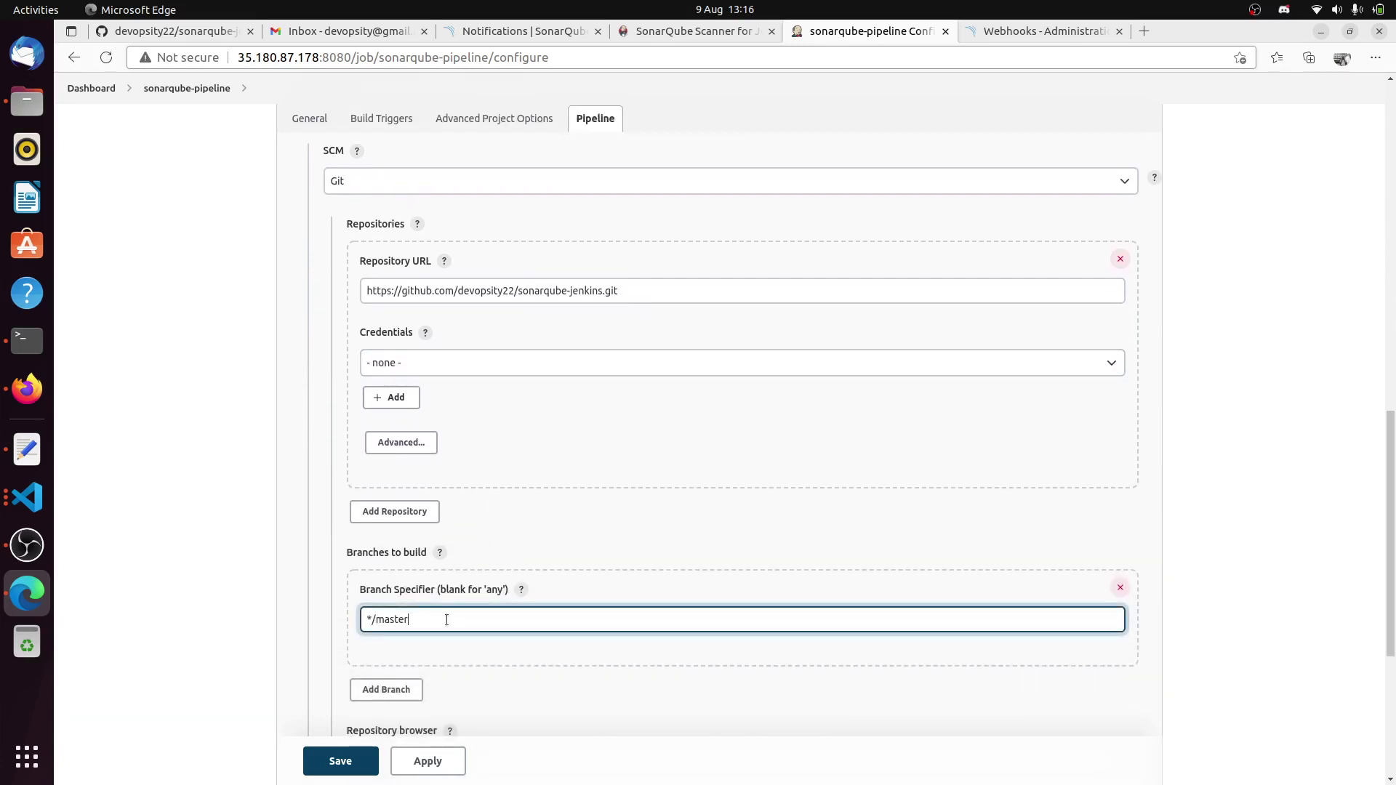
key("BackSpace")
type("in")
scroll(486, 615, "down", 7)
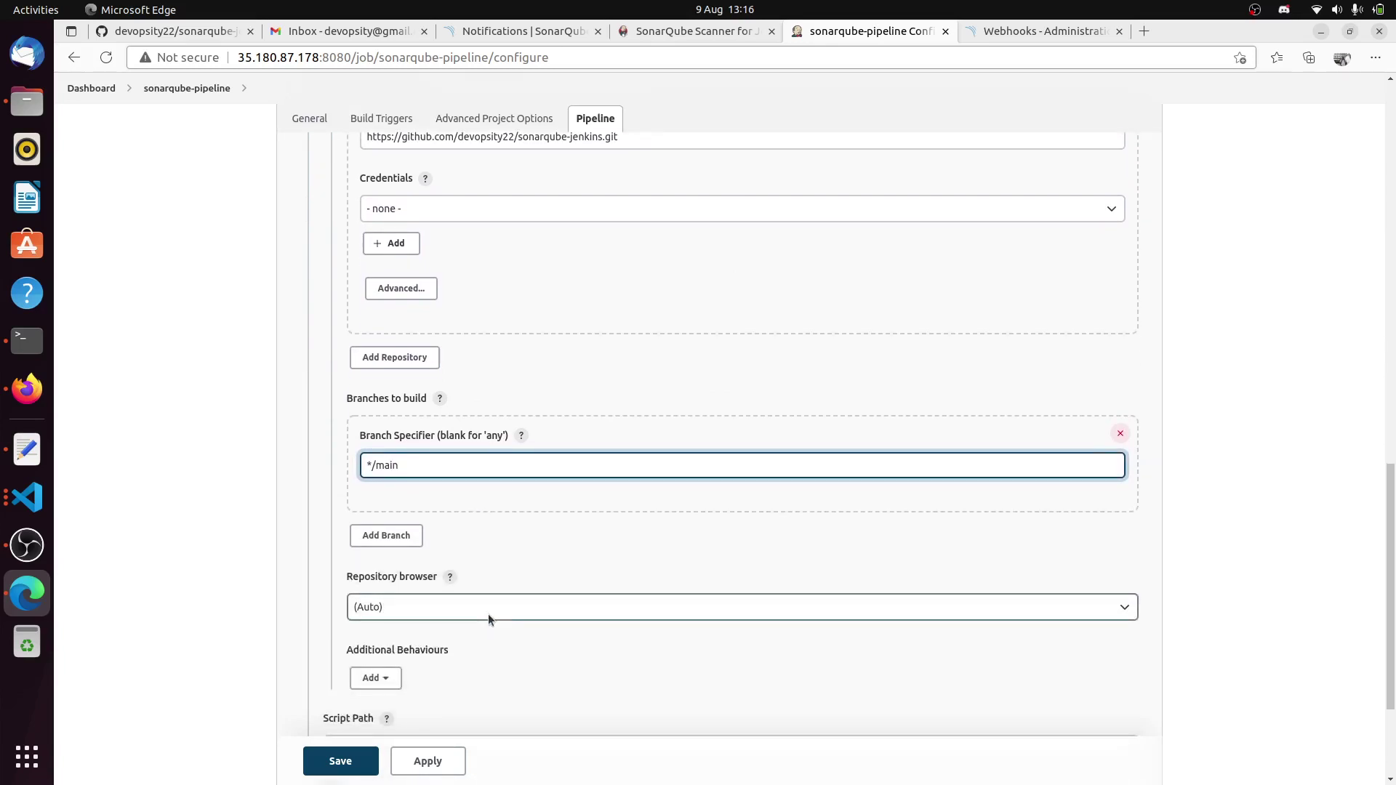
scroll(508, 613, "down", 1)
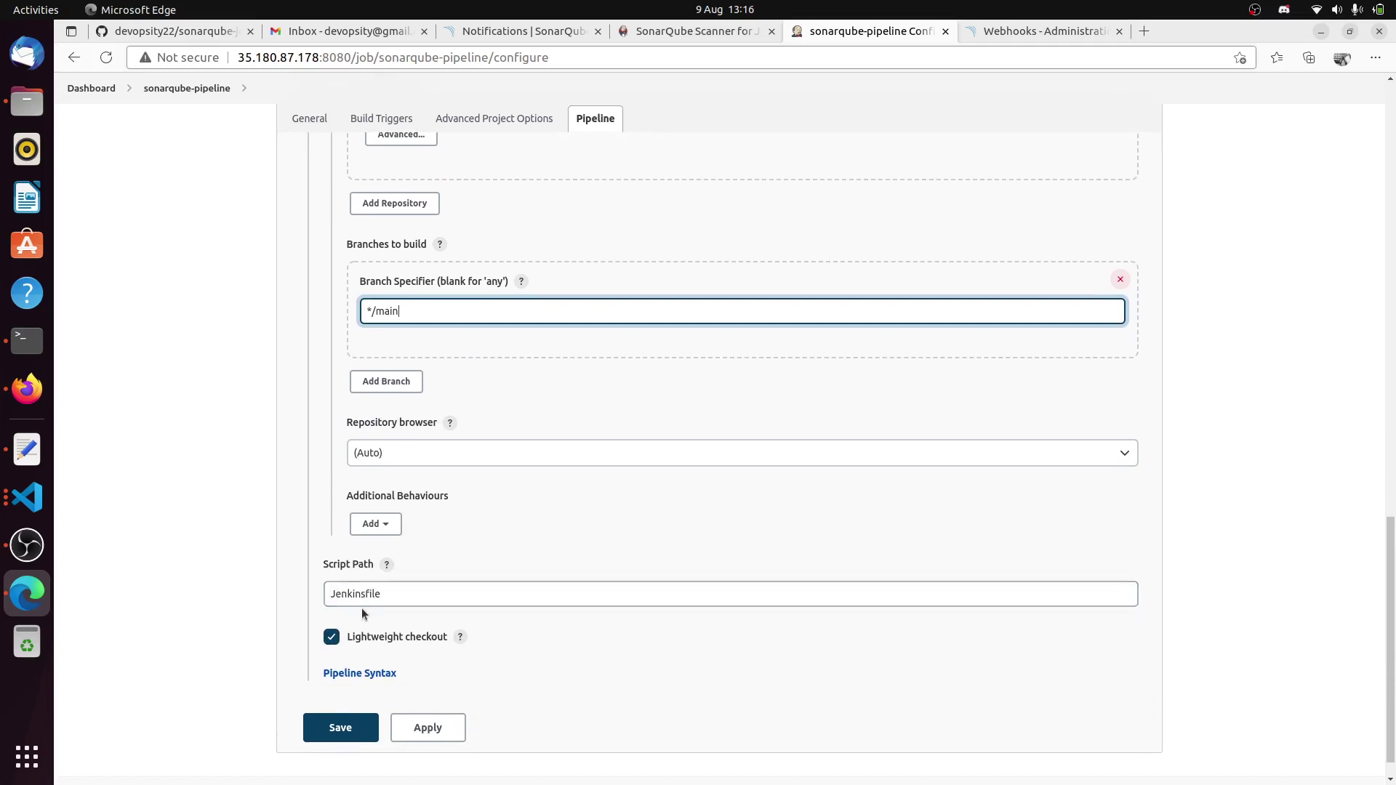
scroll(579, 551, "up", 13)
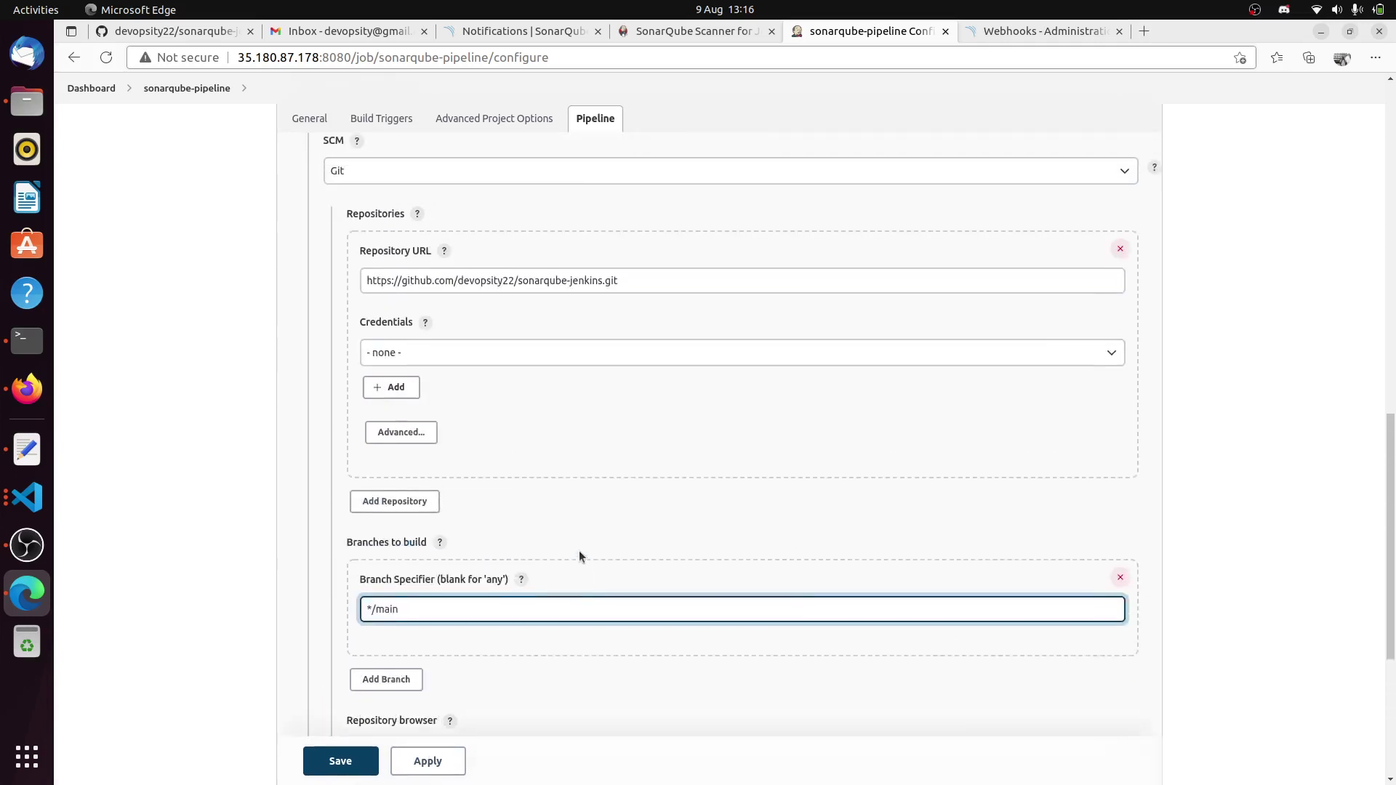
scroll(578, 551, "down", 14)
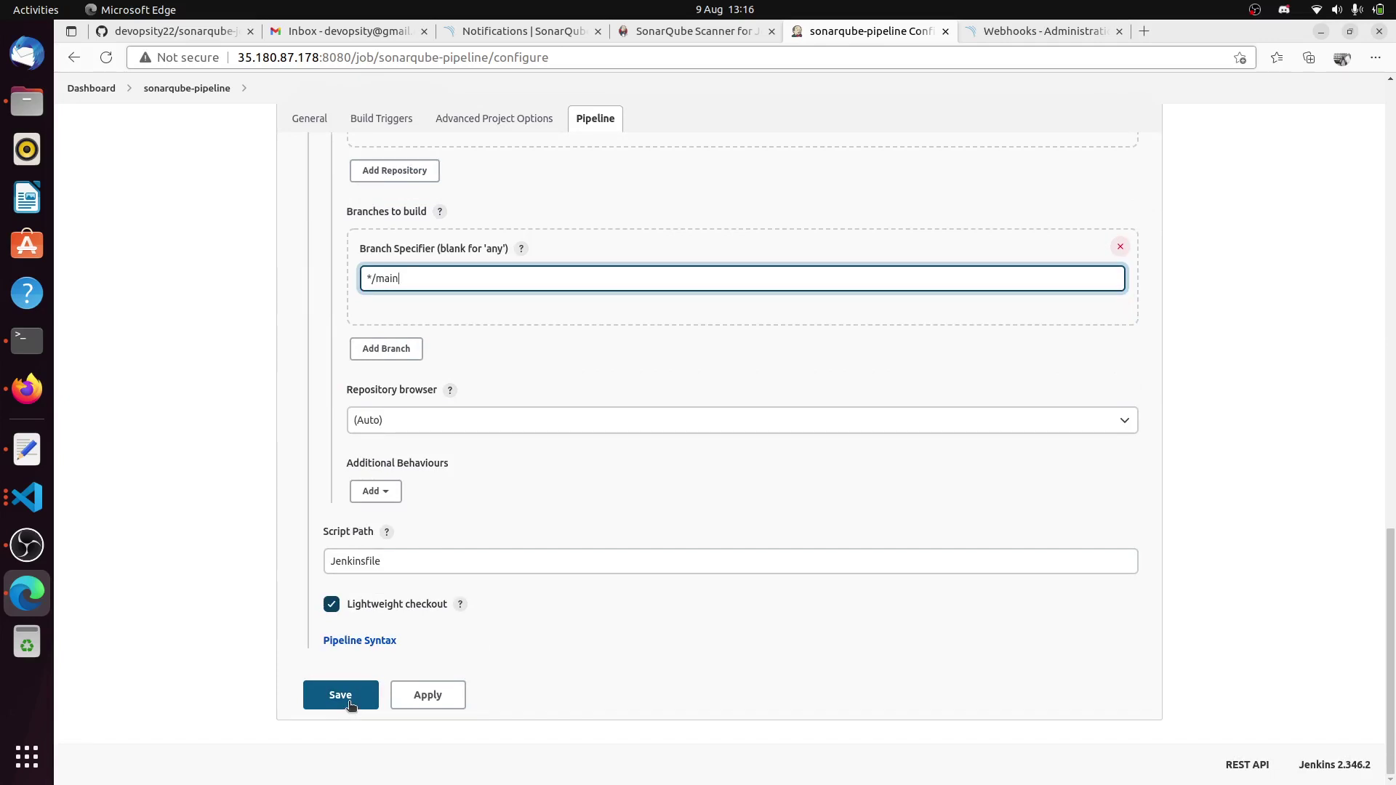
left_click(428, 698)
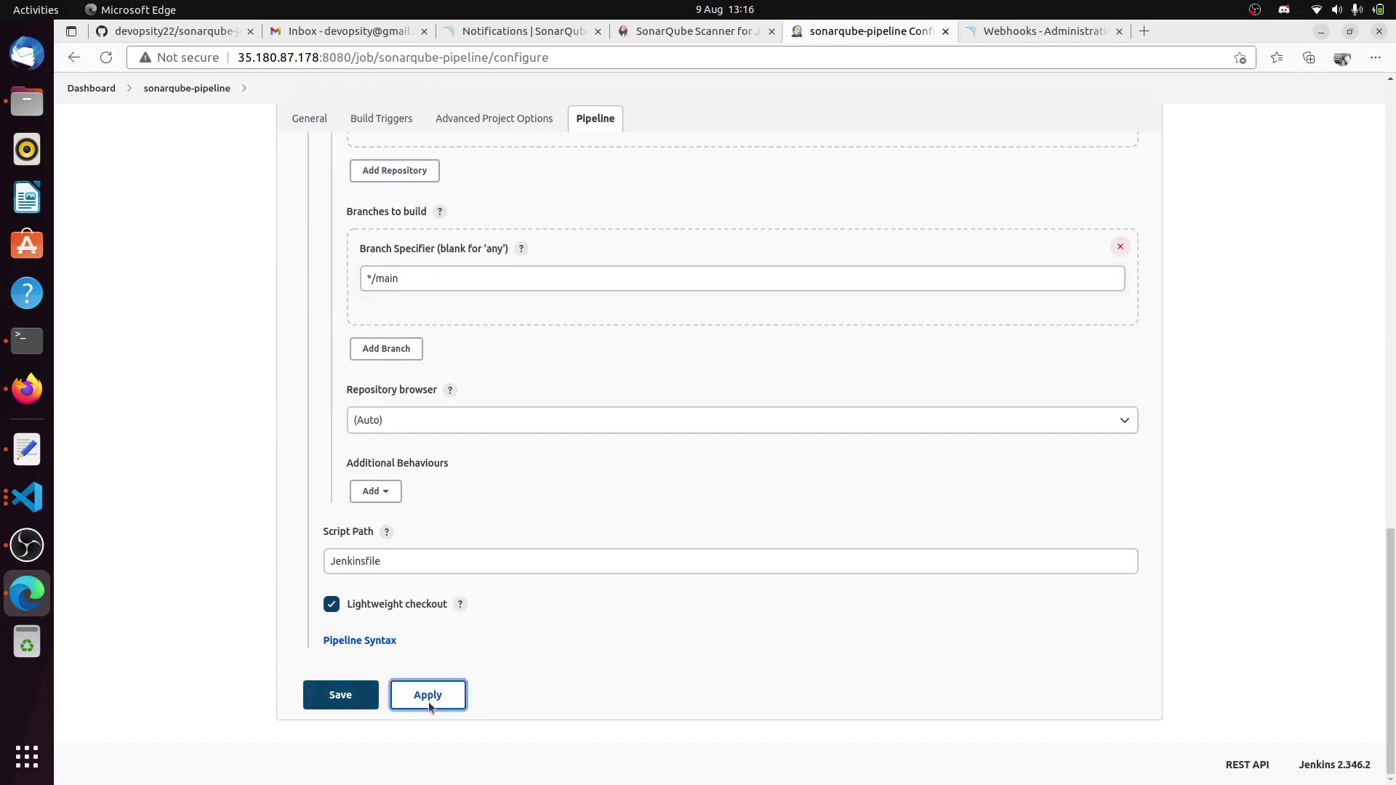
- Save the sonarqube-pipeline configuration and review the Jenkinsfile's stages in Visual Studio Code
left_click(340, 703)
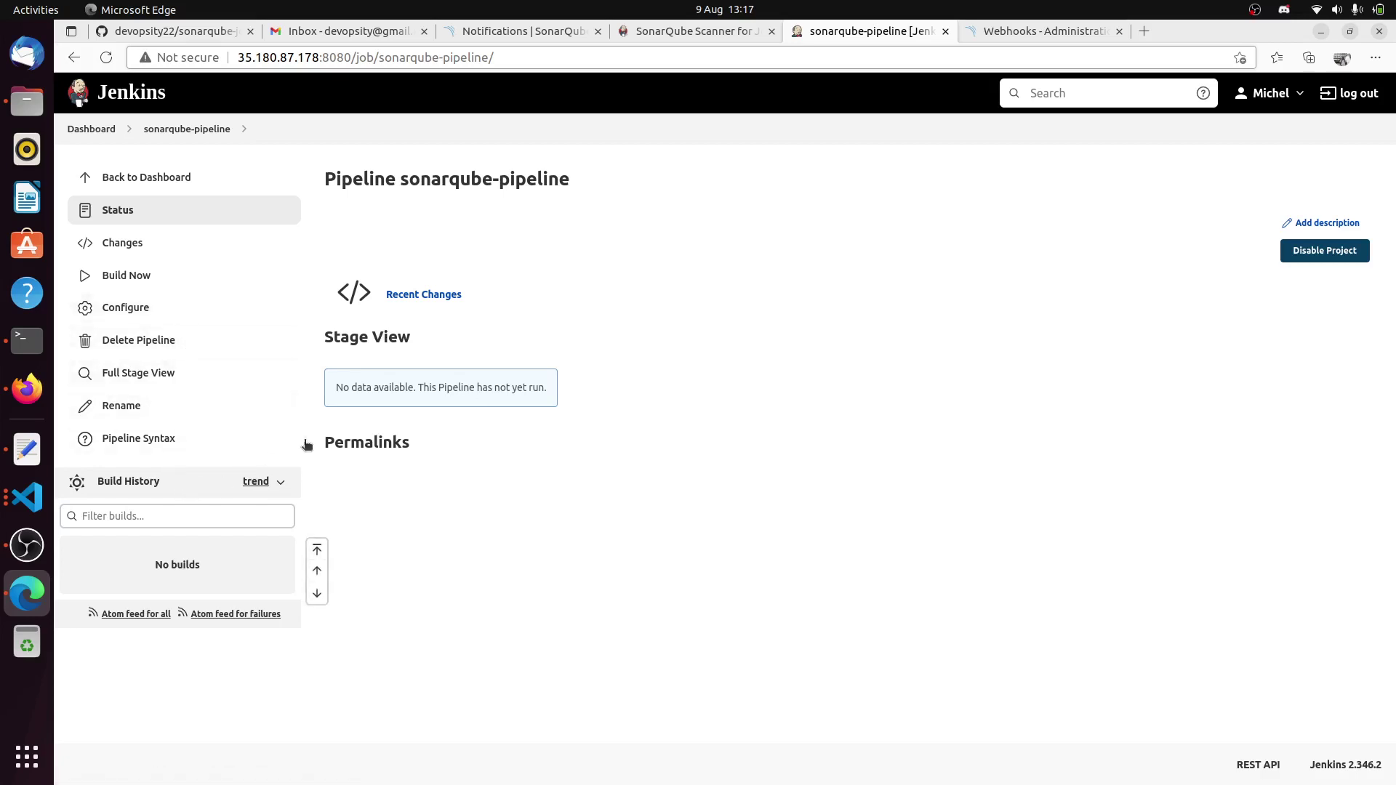
left_click(27, 498)
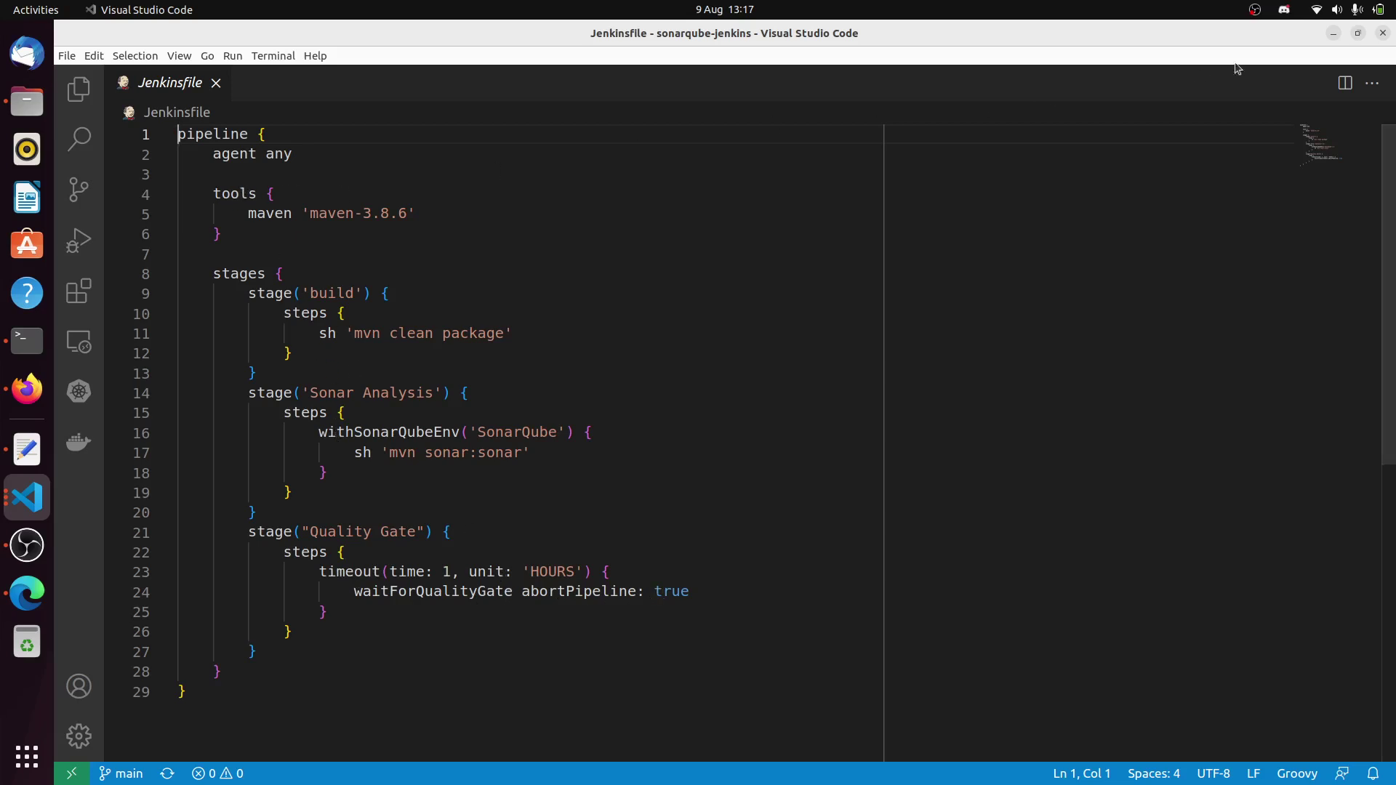
- Switch back to Jenkins in Microsoft Edge and start a build of sonarqube-pipeline
left_click(27, 389)
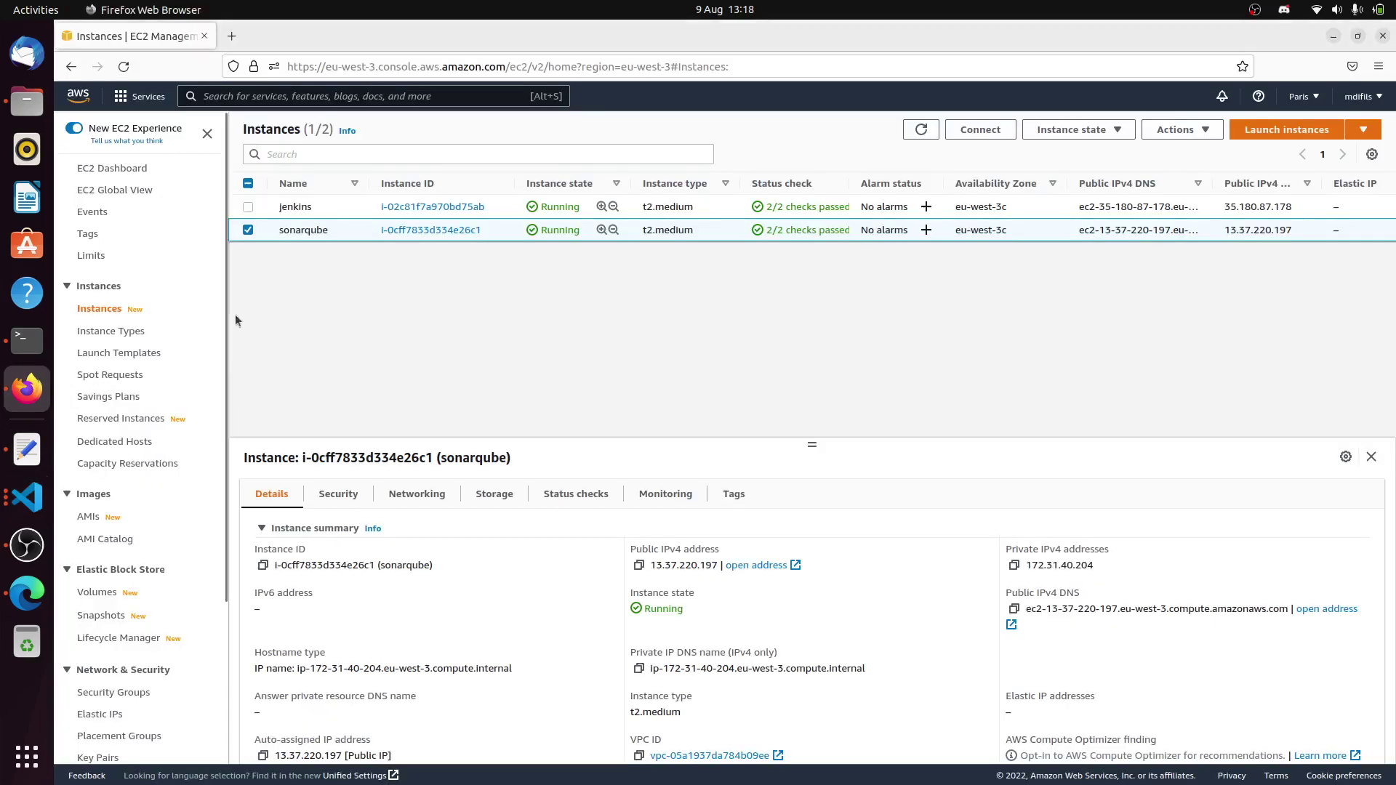
left_click(27, 595)
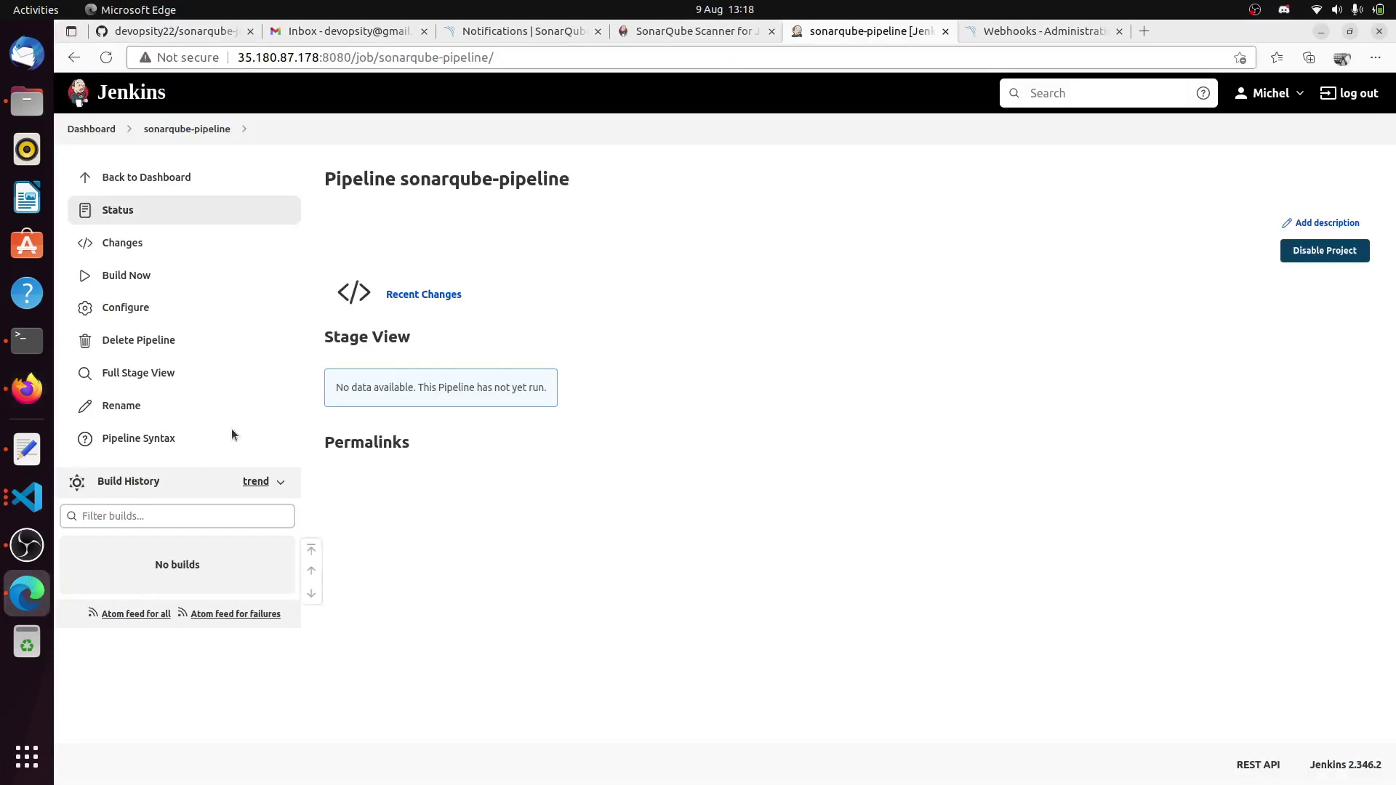
left_click(112, 280)
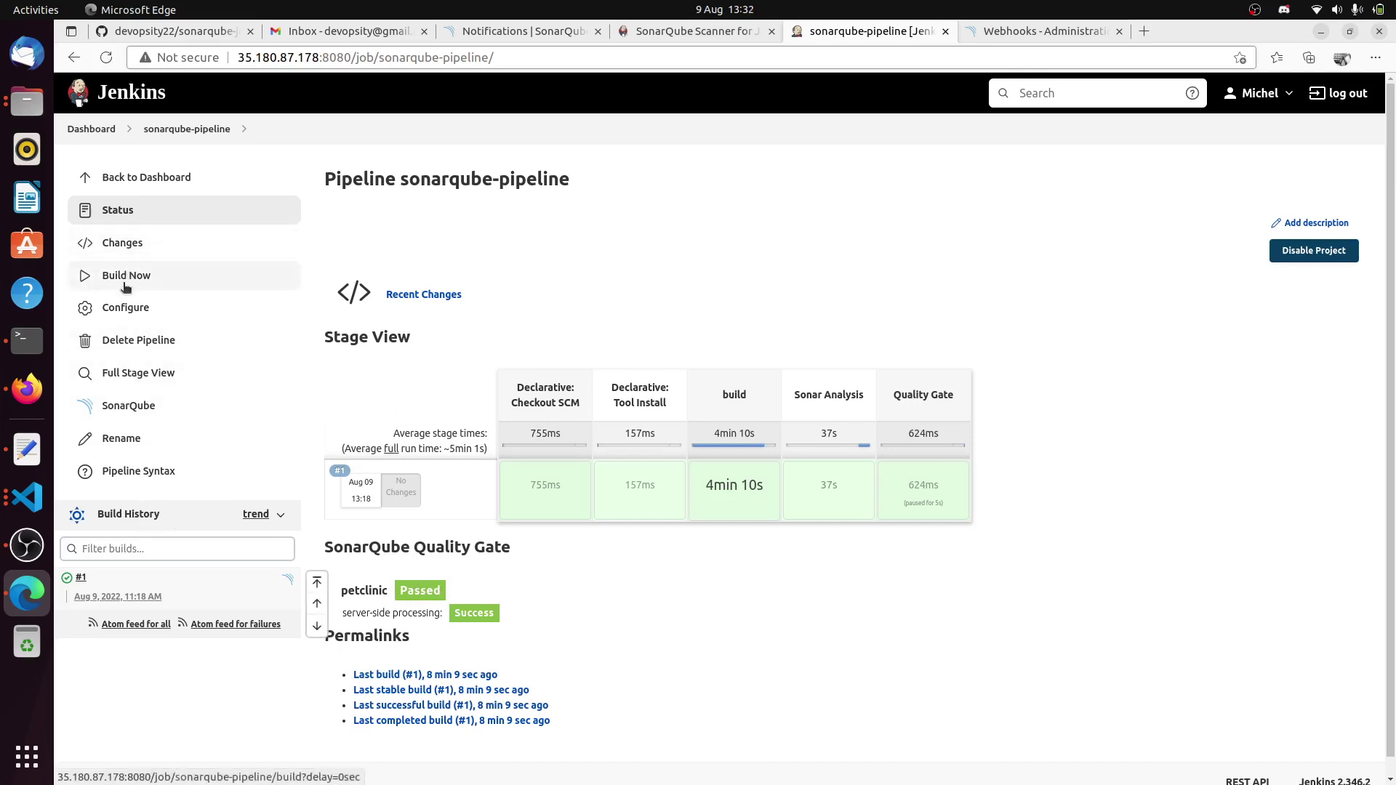
- Open the console output of build #1 and read through the log to its end
left_click(117, 598)
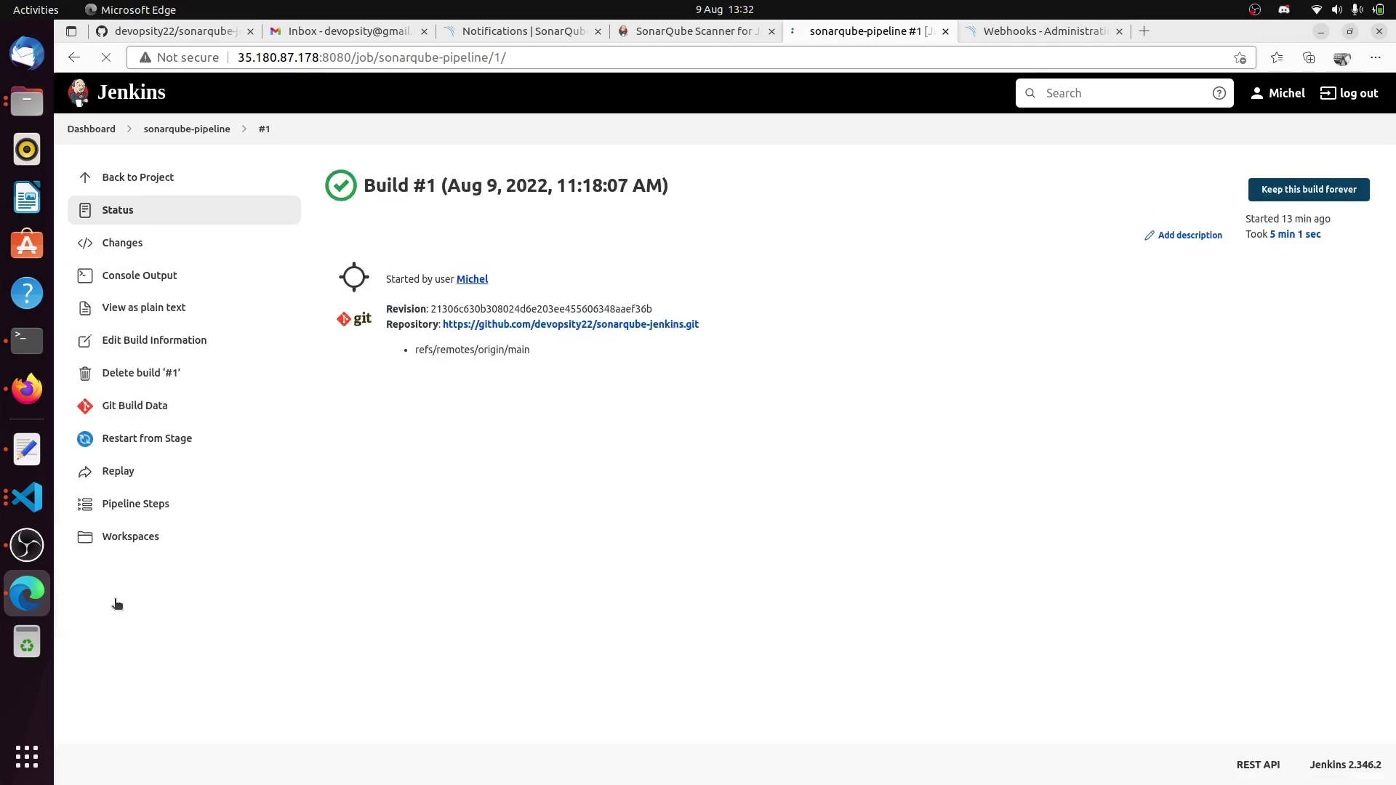
left_click(138, 278)
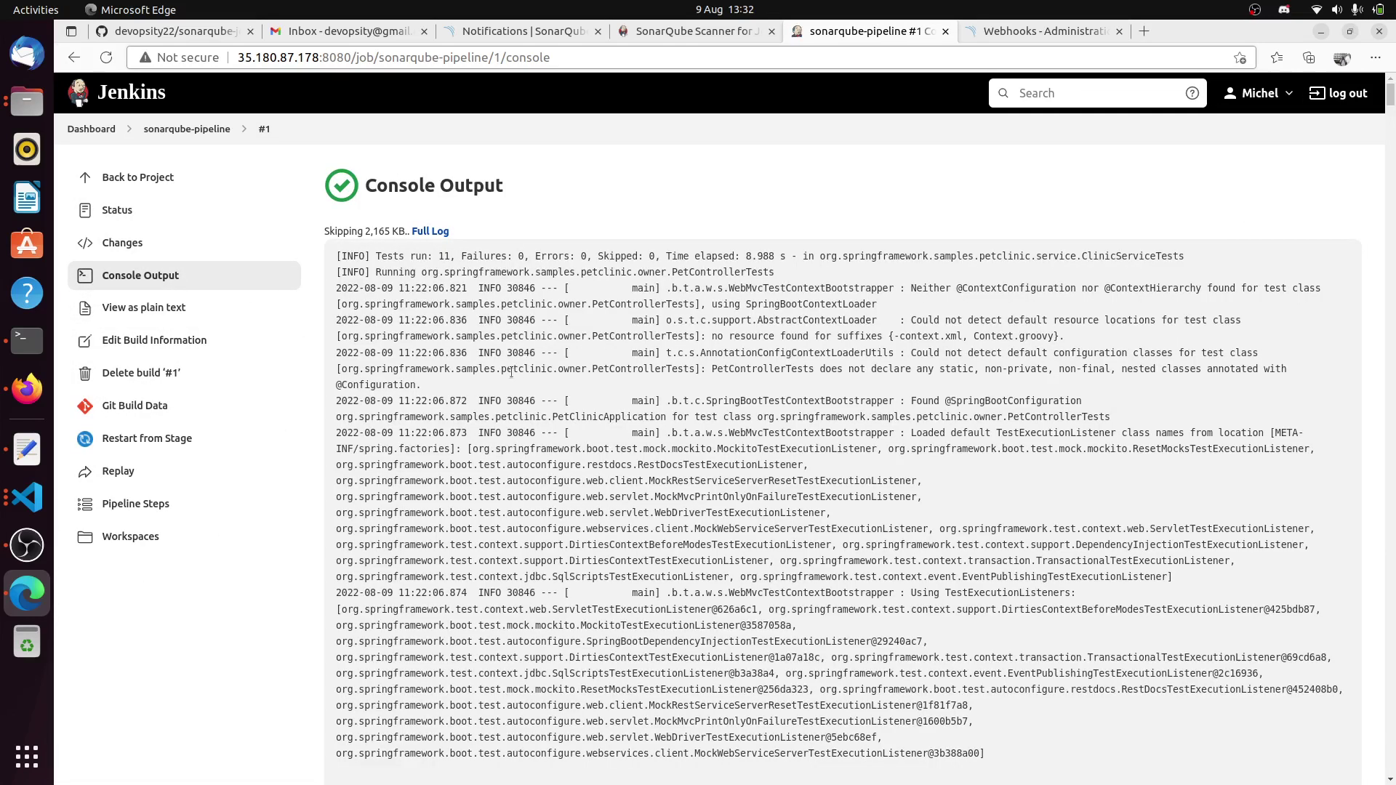
scroll(511, 372, "down", 4)
scroll(610, 333, "up", 4)
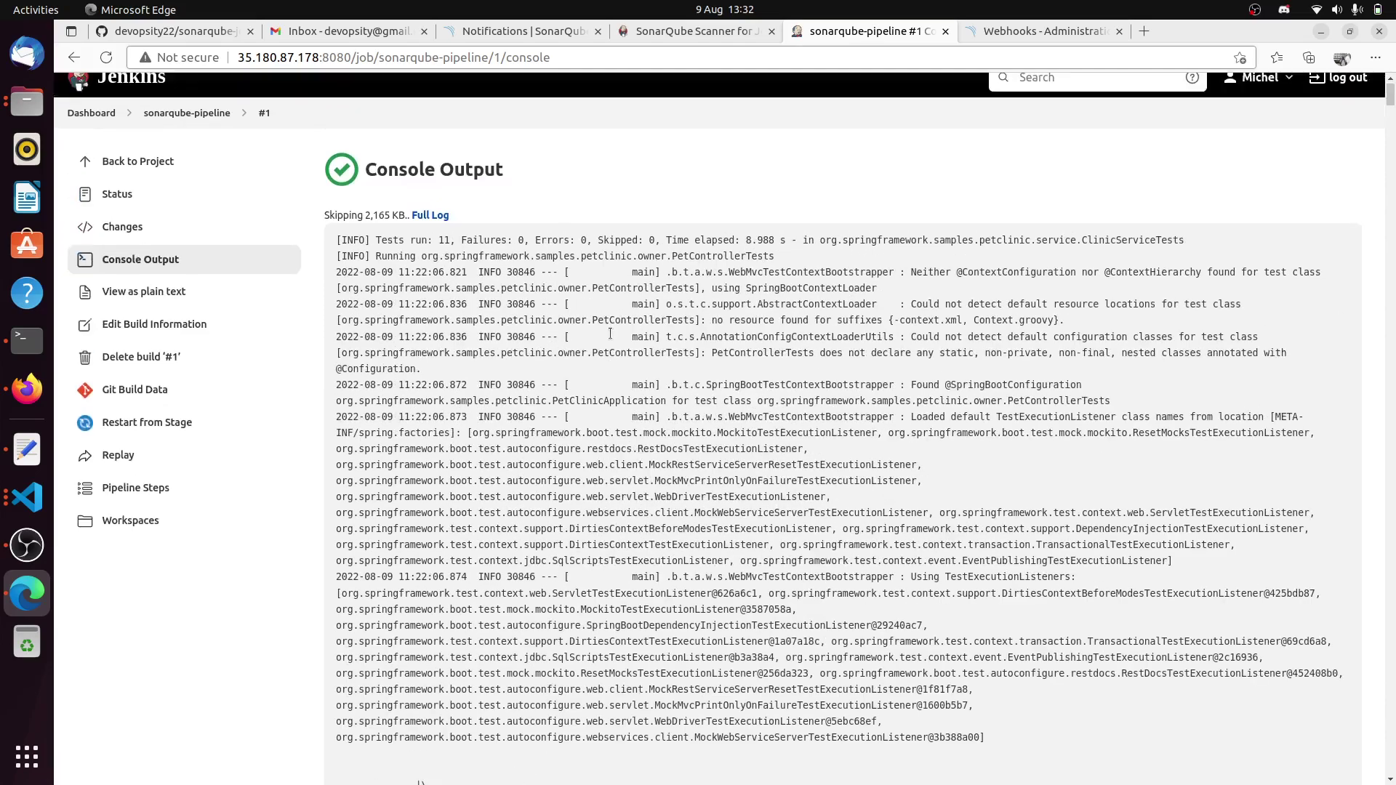
scroll(610, 333, "down", 15)
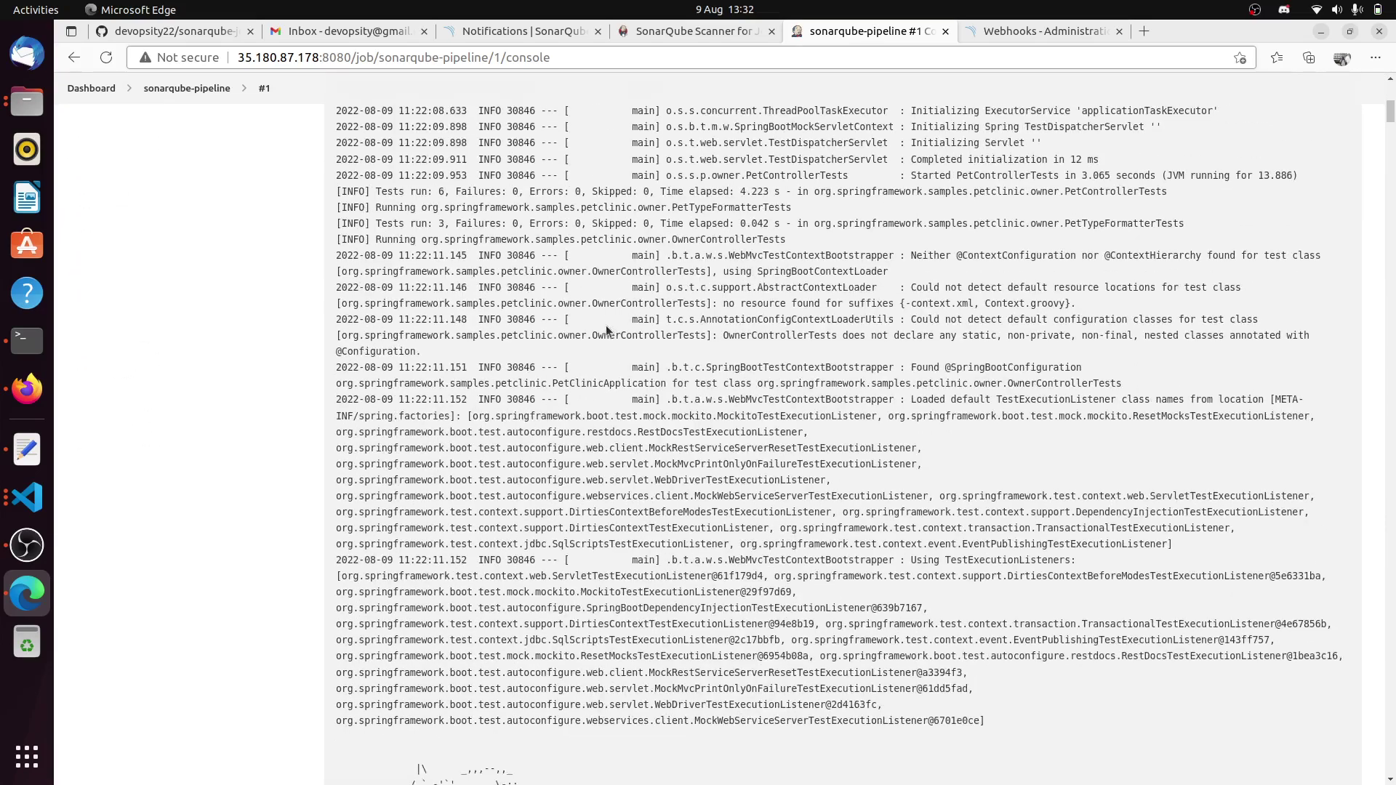
scroll(609, 332, "down", 15)
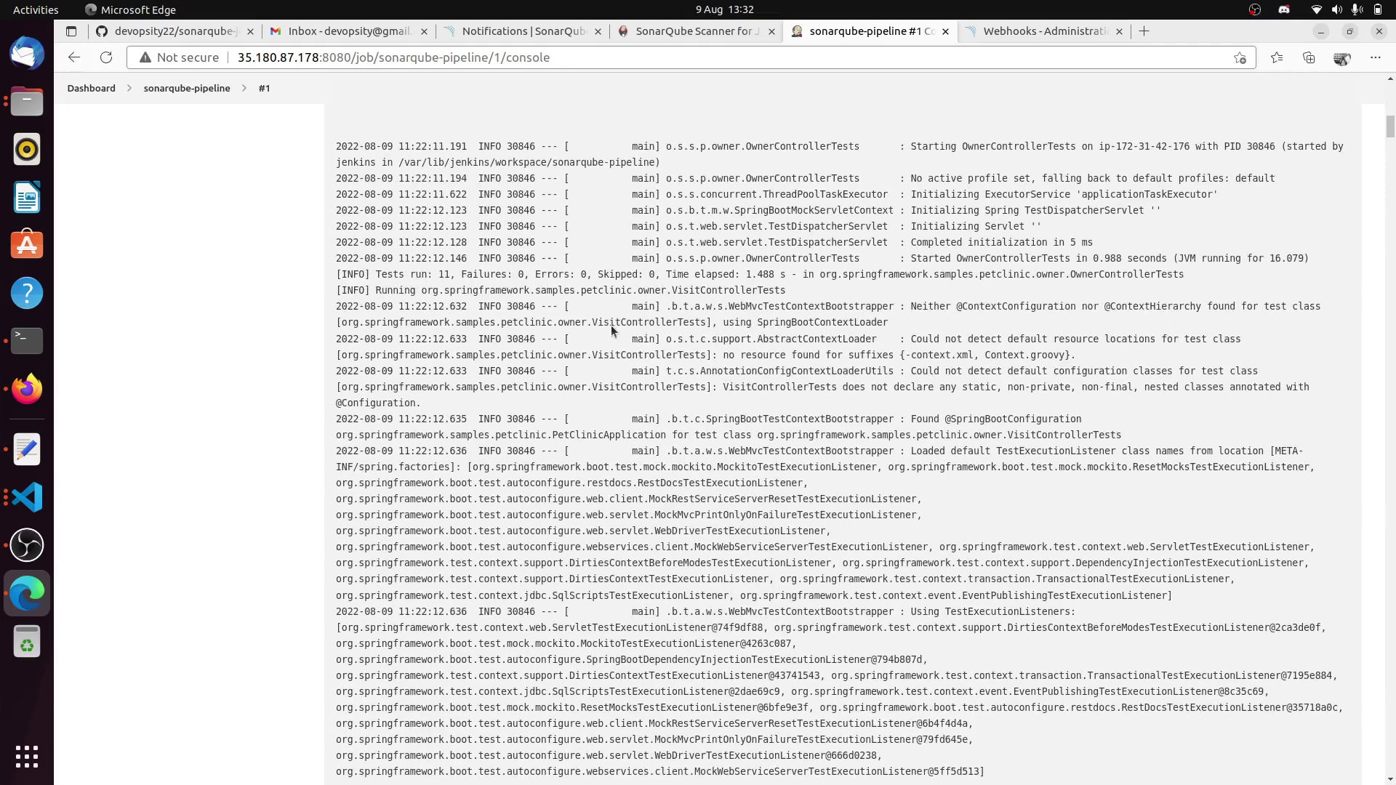
scroll(611, 332, "down", 15)
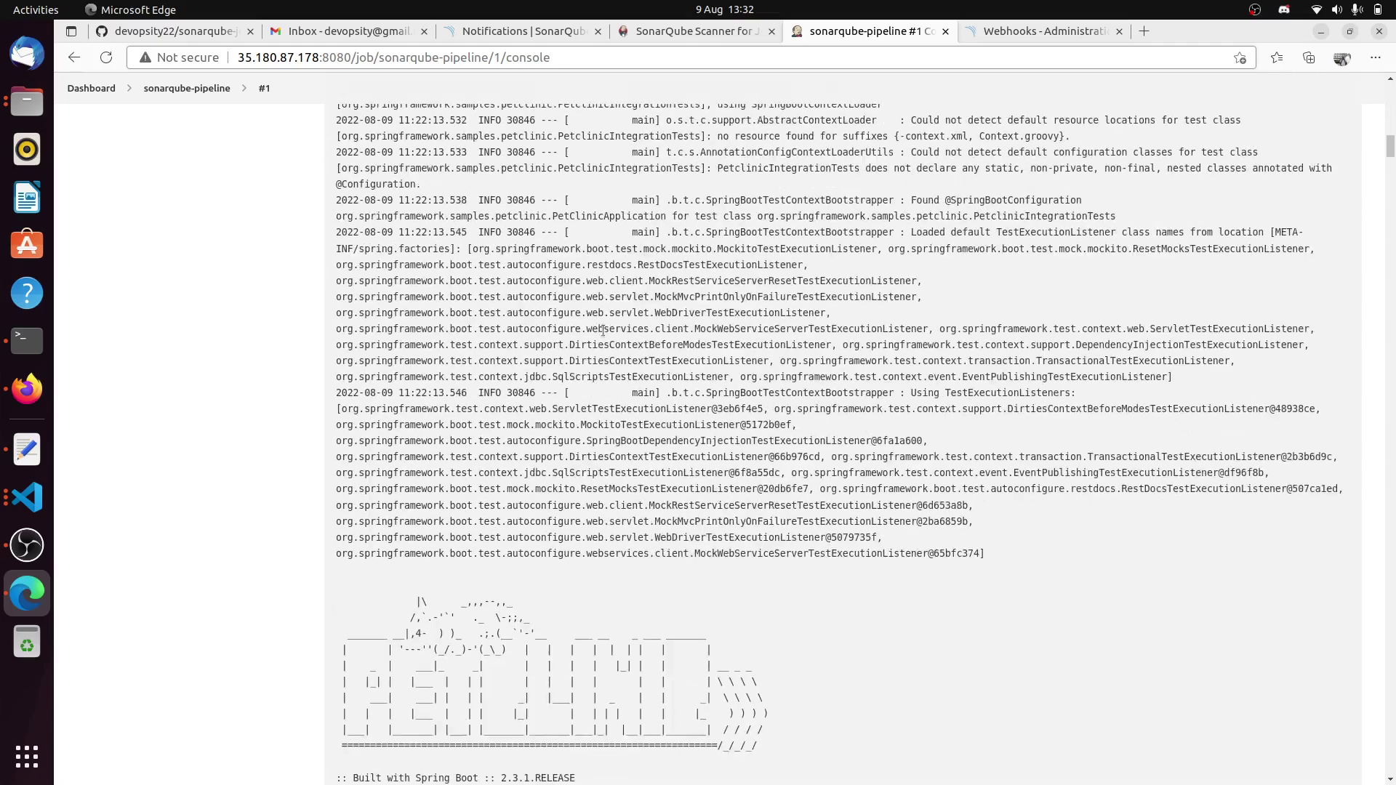
scroll(608, 331, "down", 15)
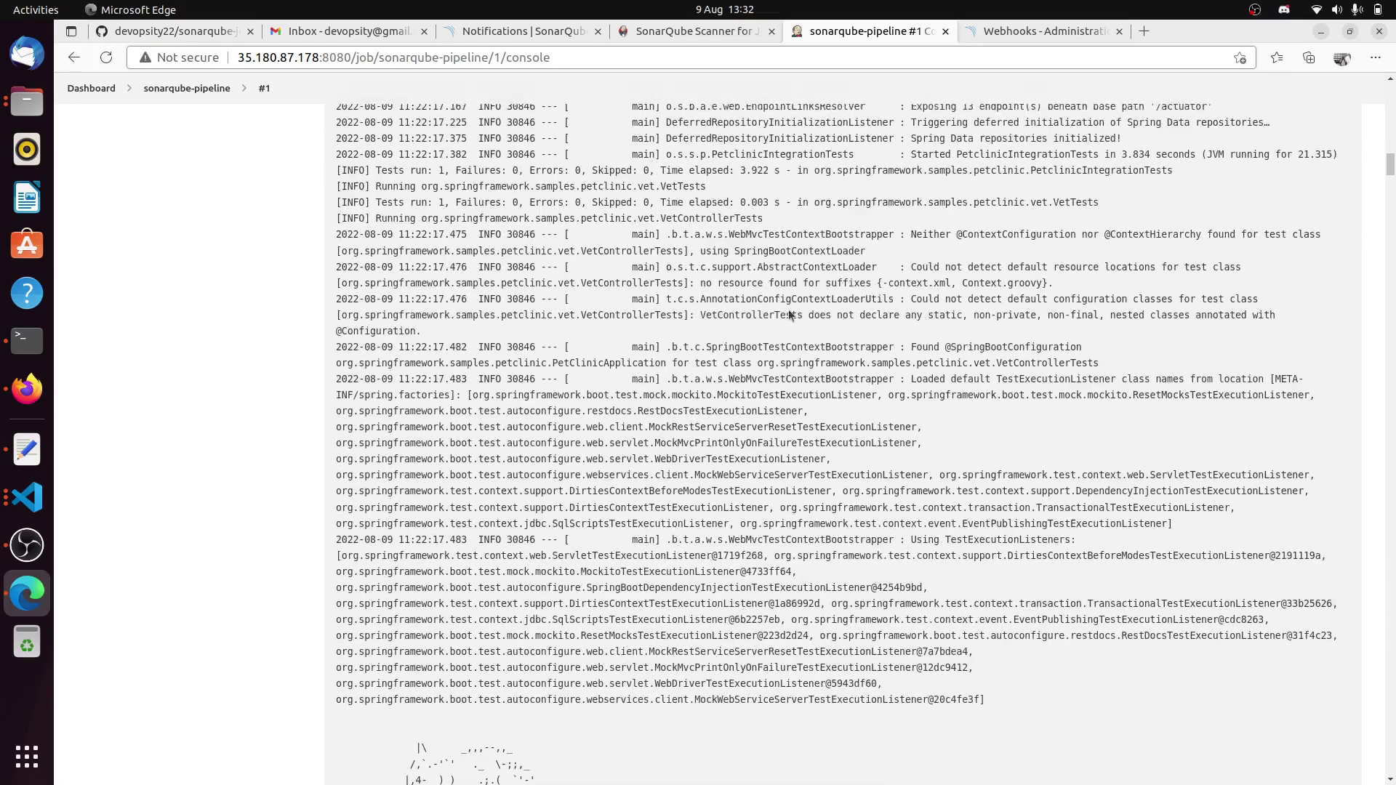
scroll(790, 315, "down", 1)
left_click_drag(1388, 170, 1357, 761)
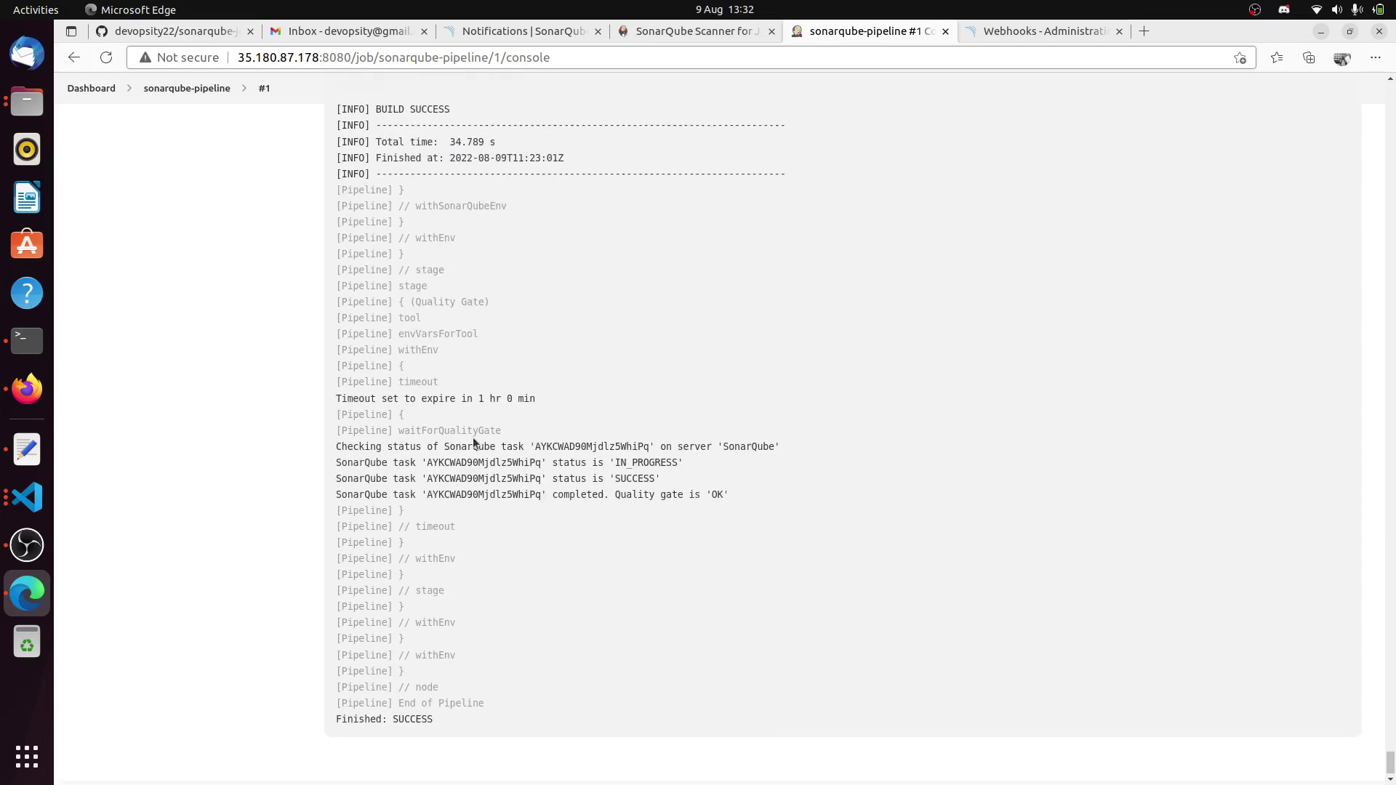
- Examine the Quality Gate check and the SonarQube analysis entries near the end of the console log
scroll(533, 338, "up", 1)
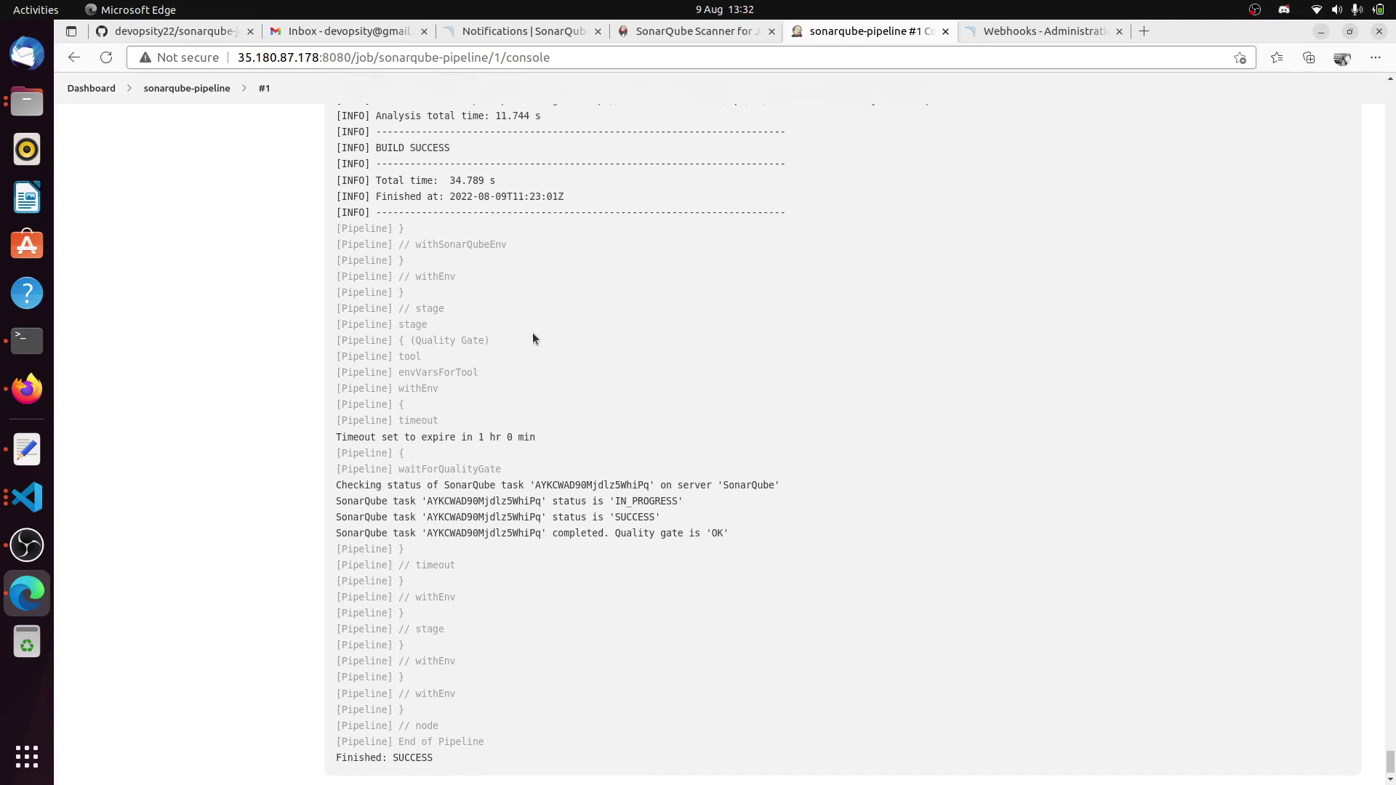
scroll(523, 470, "down", 1)
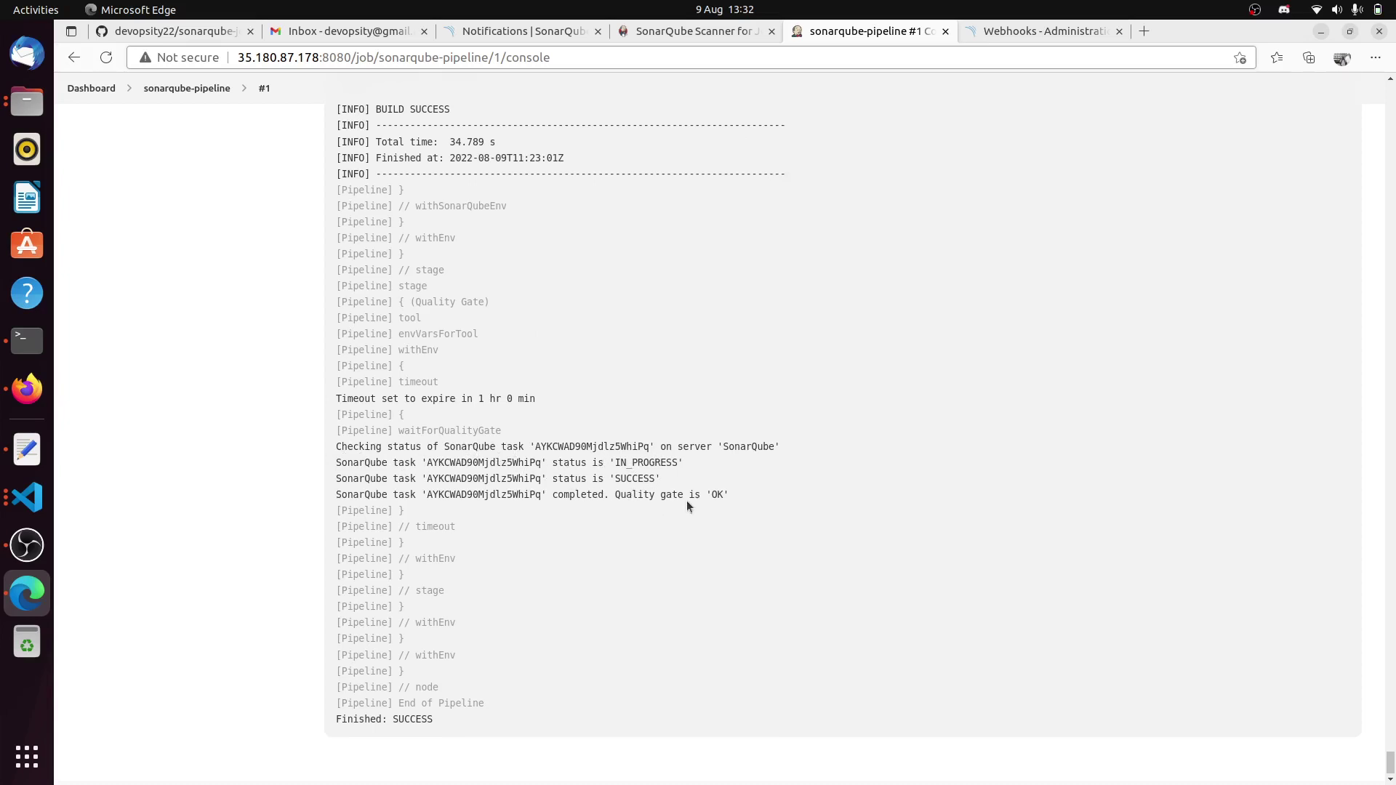
scroll(714, 501, "down", 1)
scroll(709, 500, "up", 4)
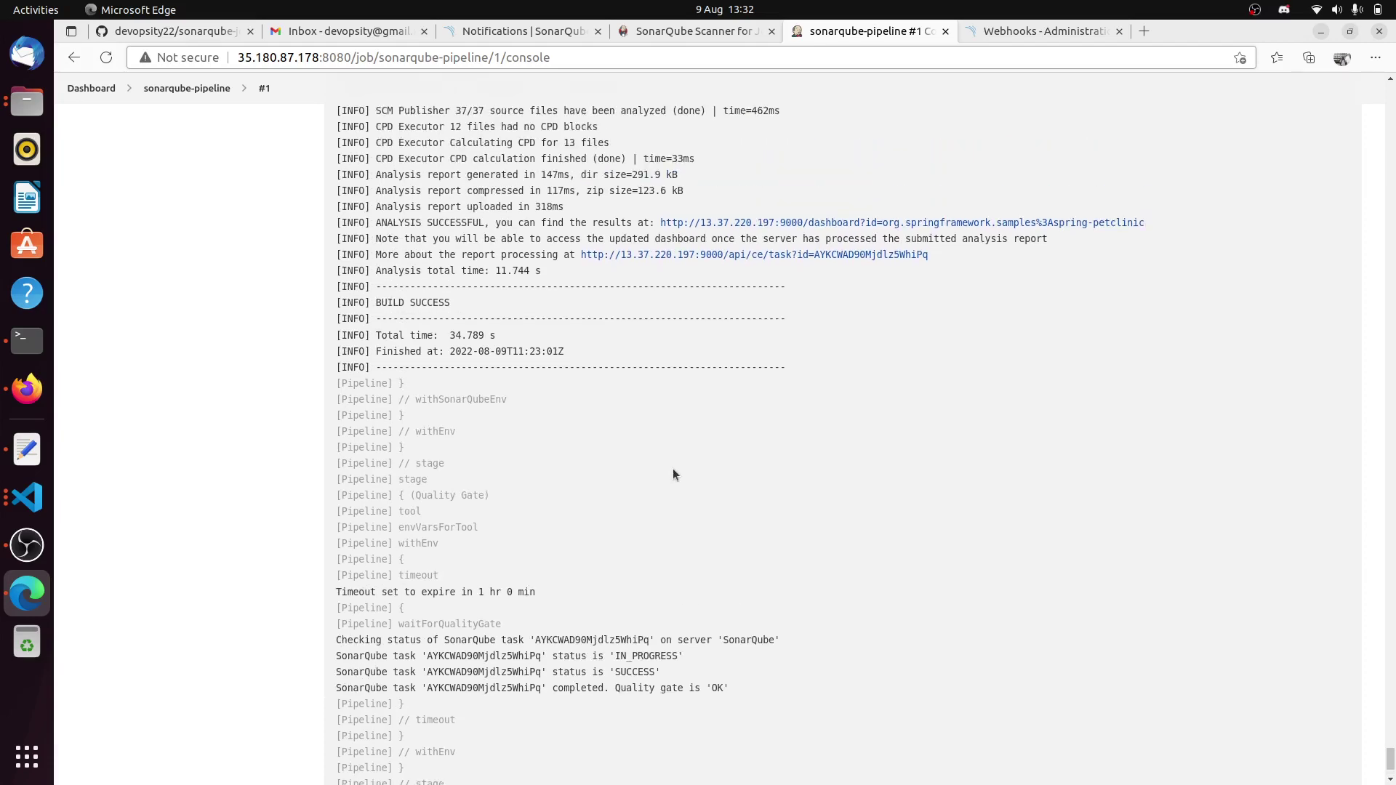
scroll(673, 474, "up", 14)
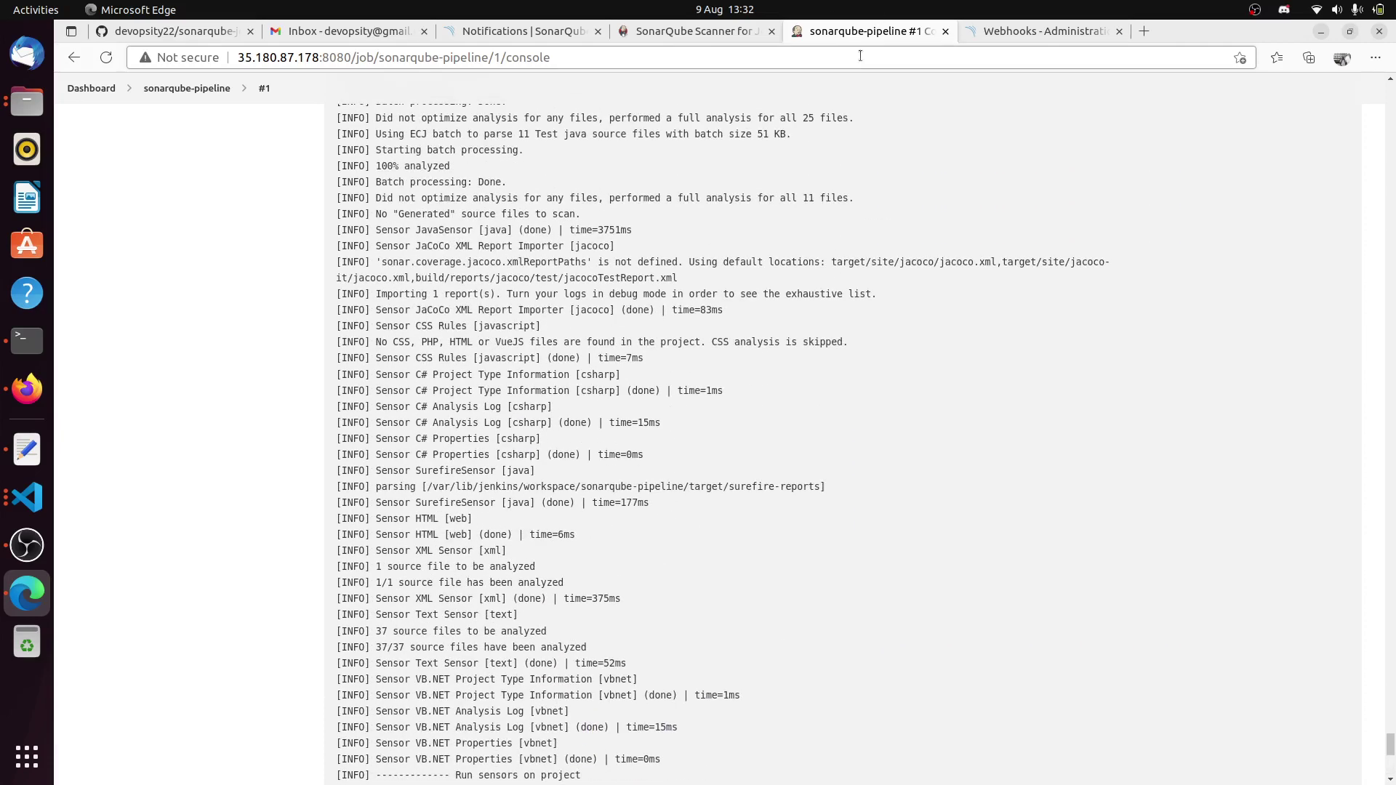
scroll(870, 343, "up", 6)
- Switch to SonarQube and review the petclinic project's analysis overview and the conditions of the Sonar way quality gate
left_click(1026, 34)
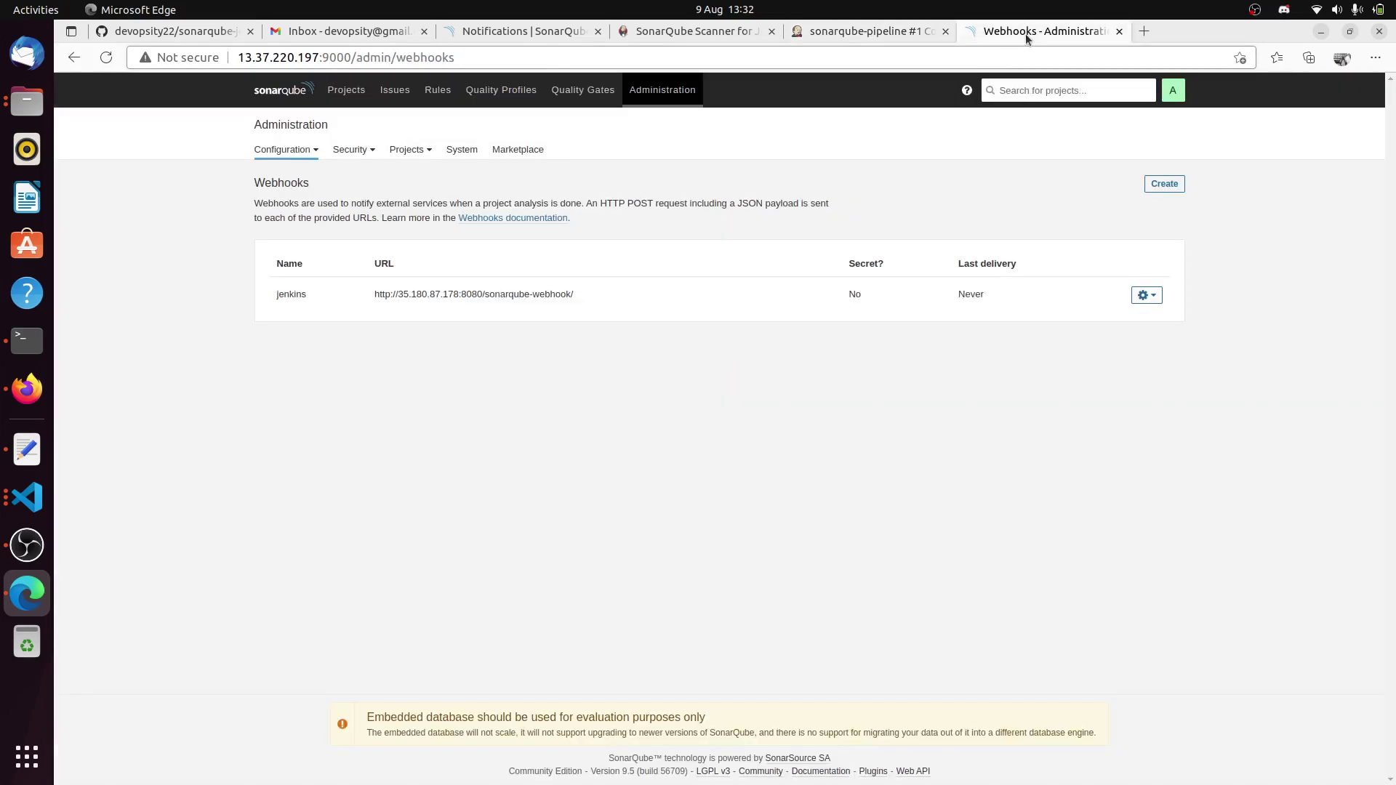
left_click(291, 95)
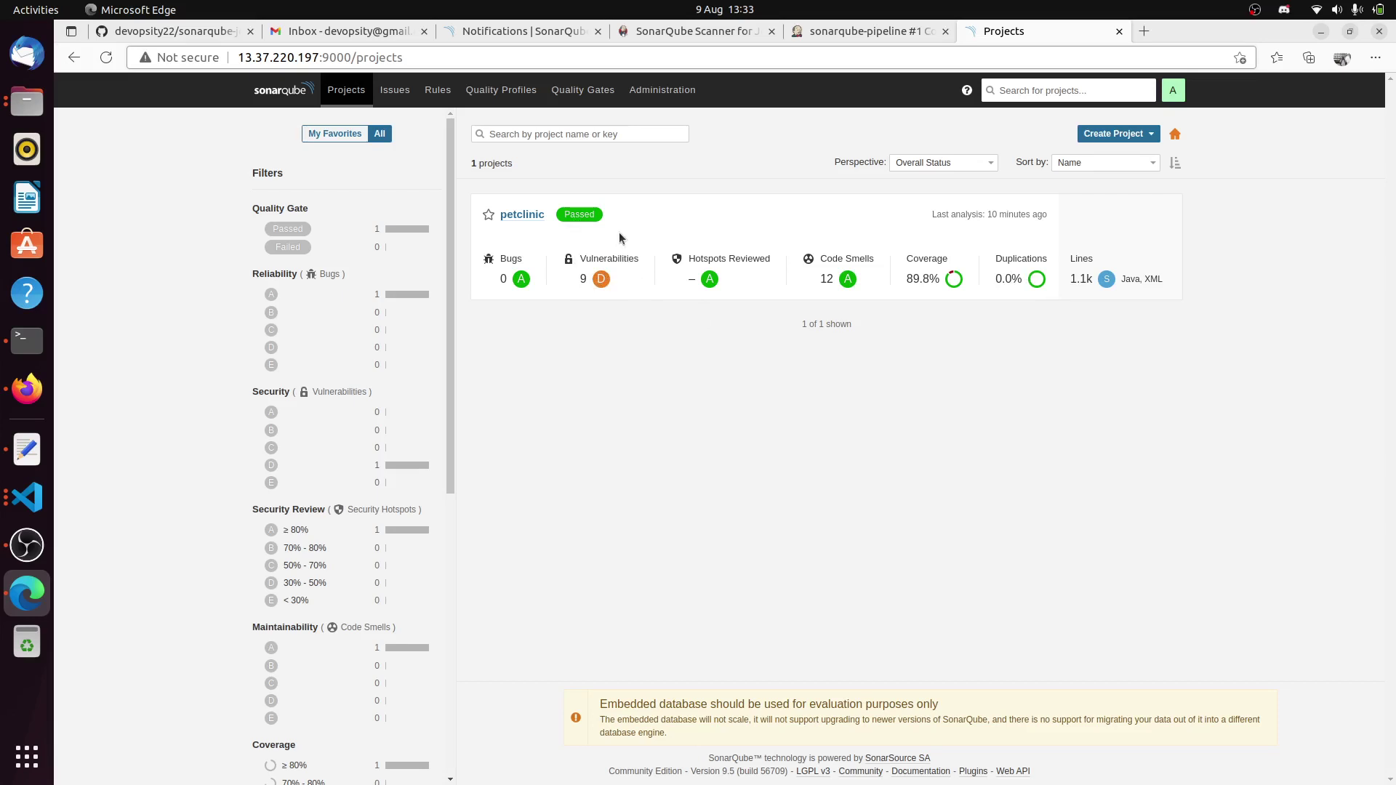
left_click(580, 96)
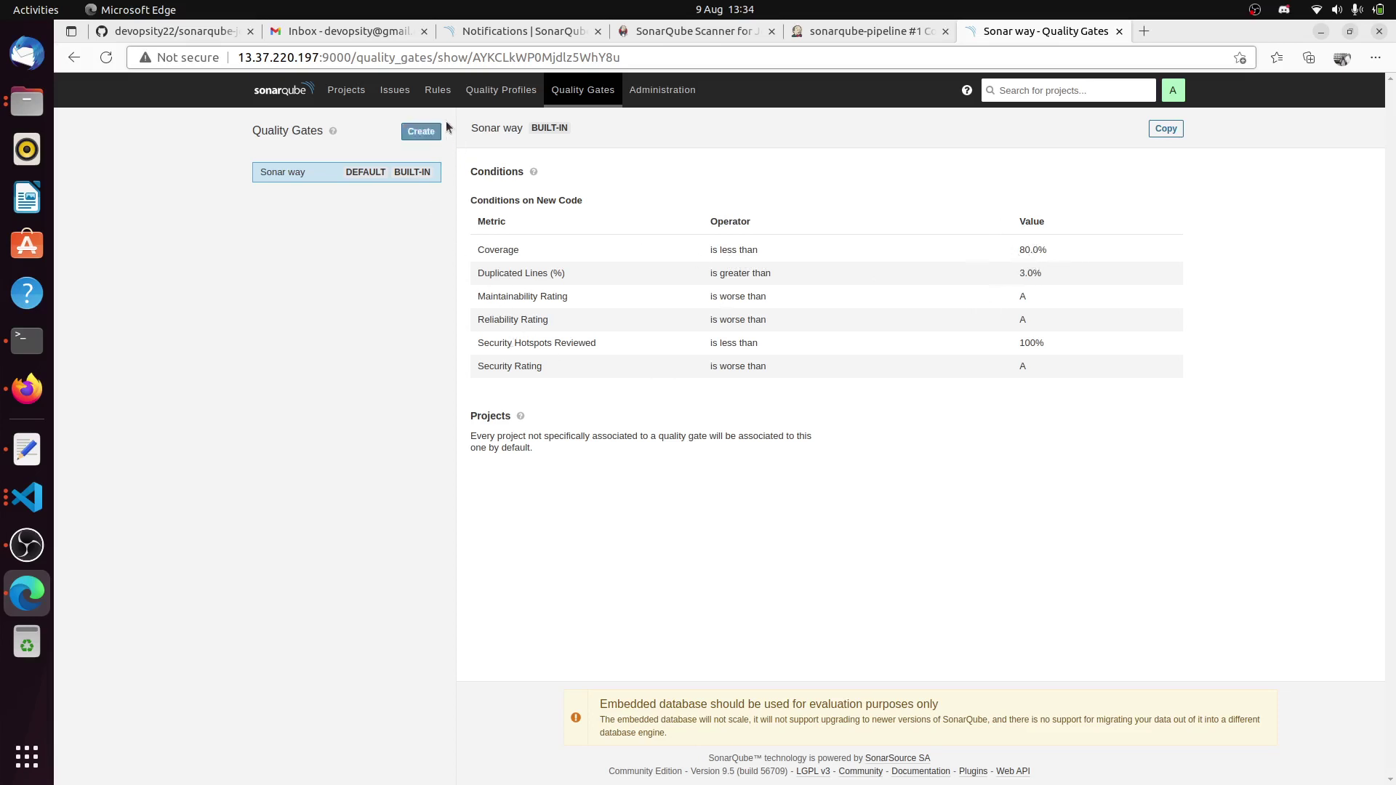
left_click(289, 90)
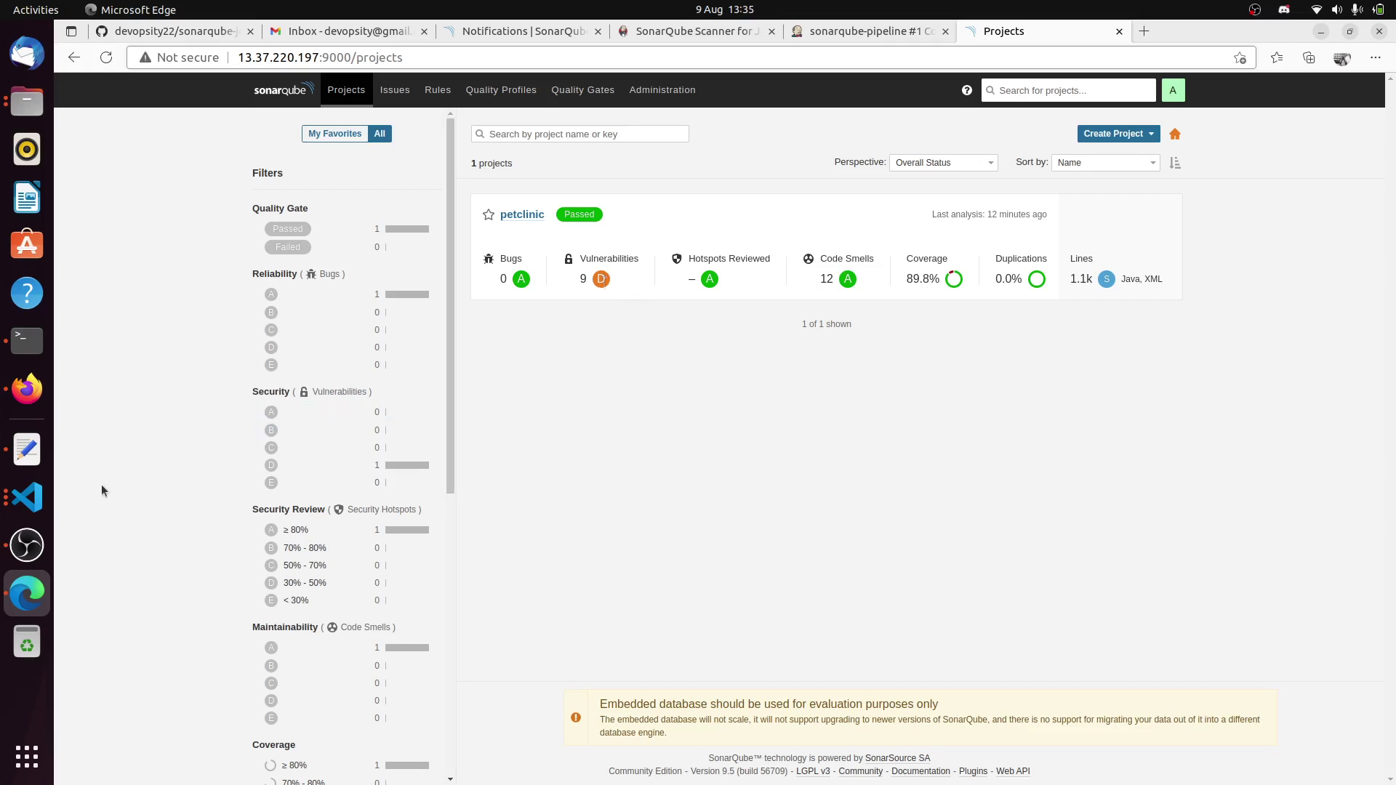
- Review the Jenkinsfile in Visual Studio Code, and return to the sonarqube-pipeline status page in Jenkins to examine its stage view
left_click(26, 501)
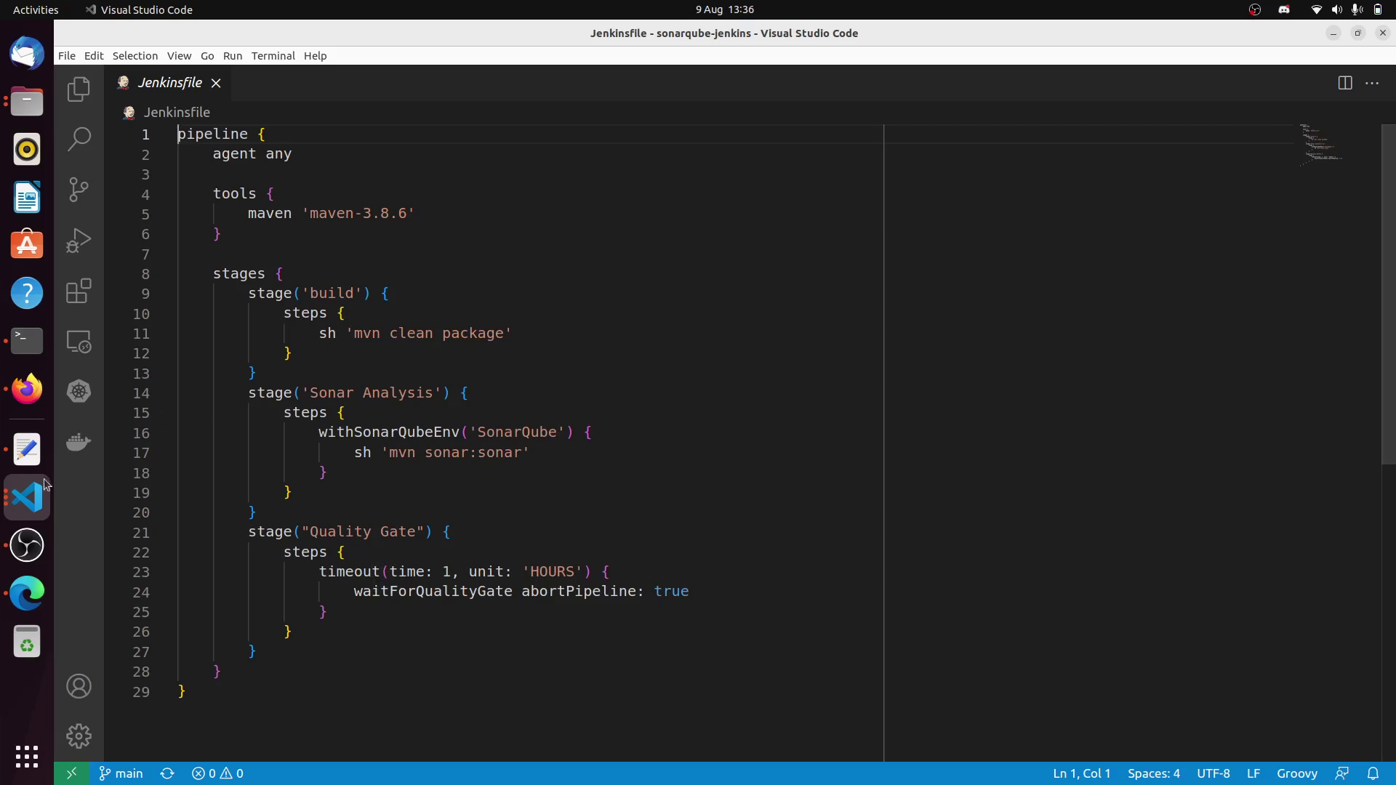
left_click(27, 593)
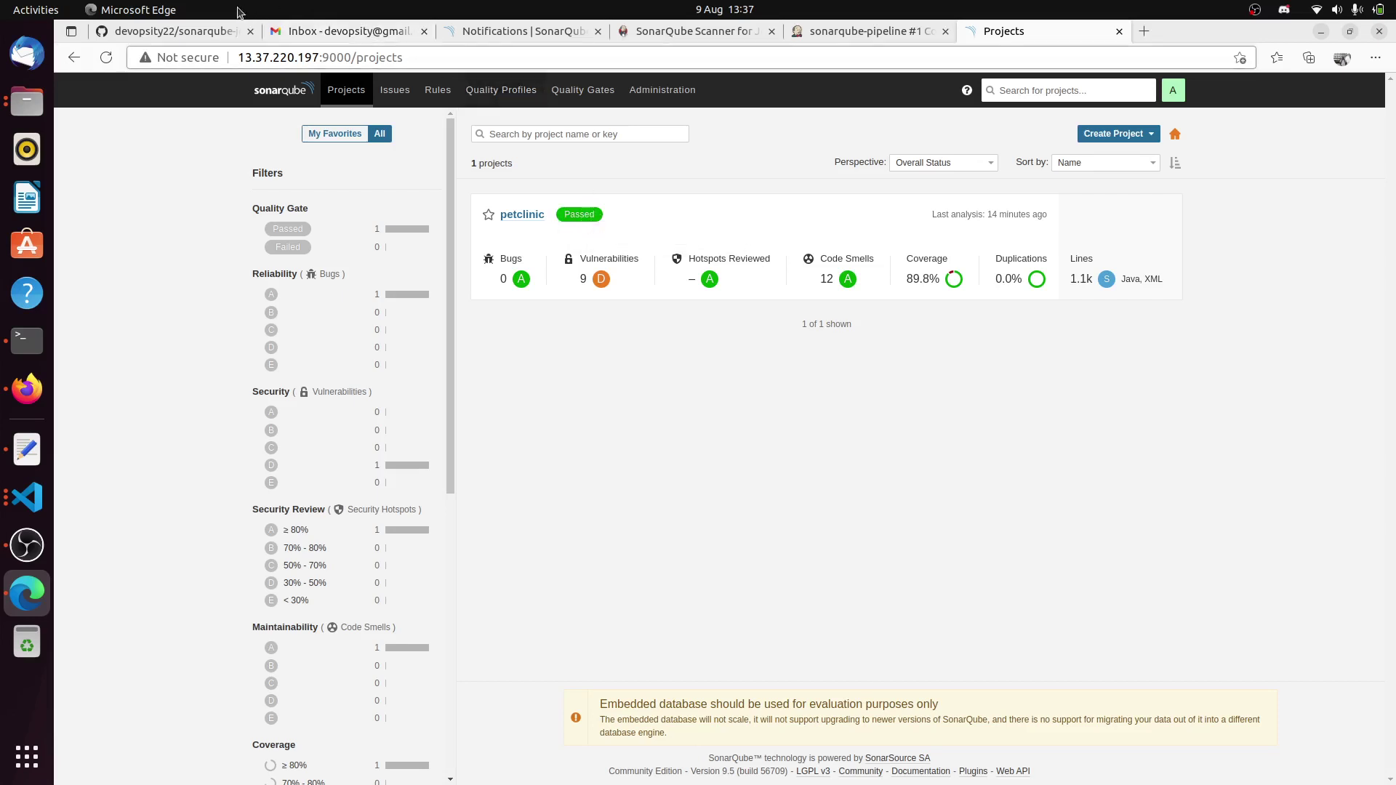
left_click(833, 33)
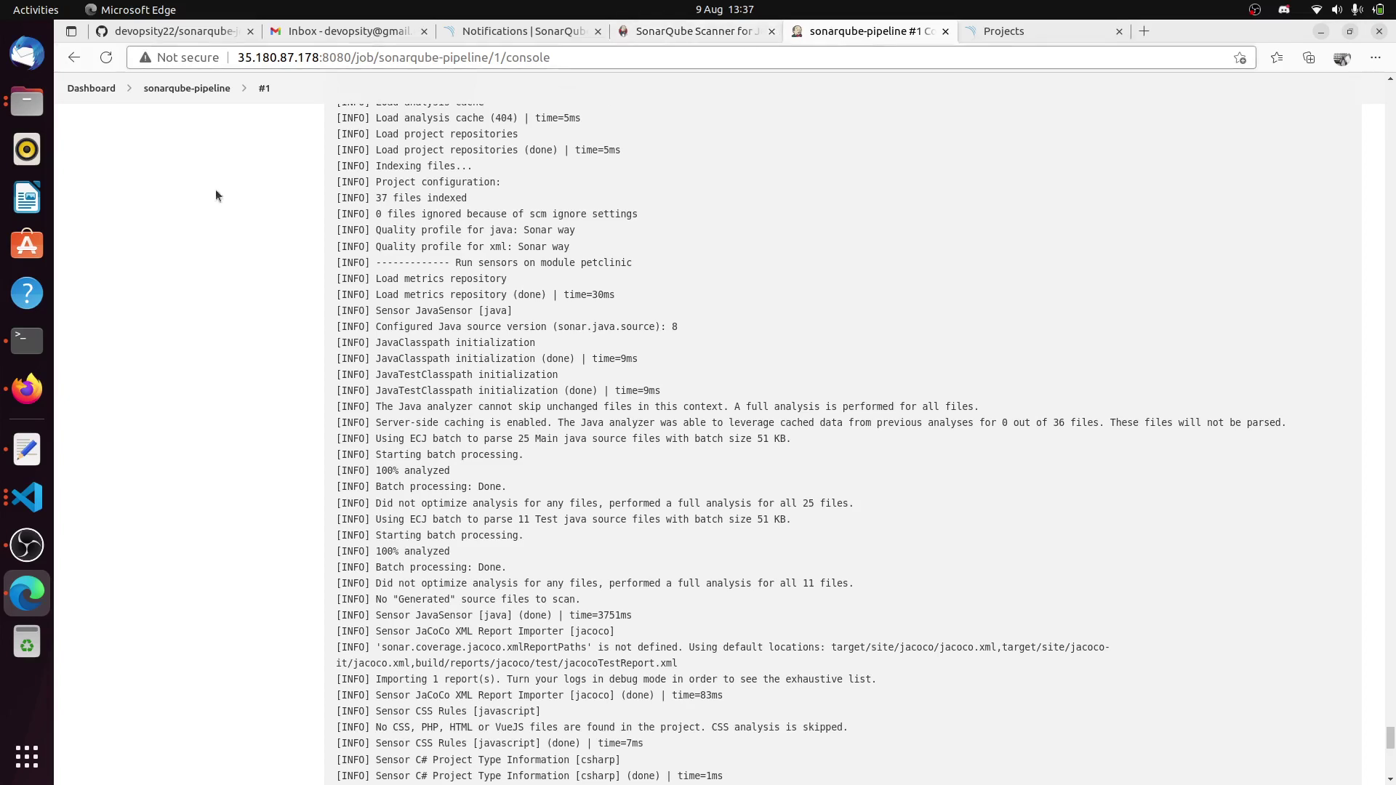
left_click(195, 92)
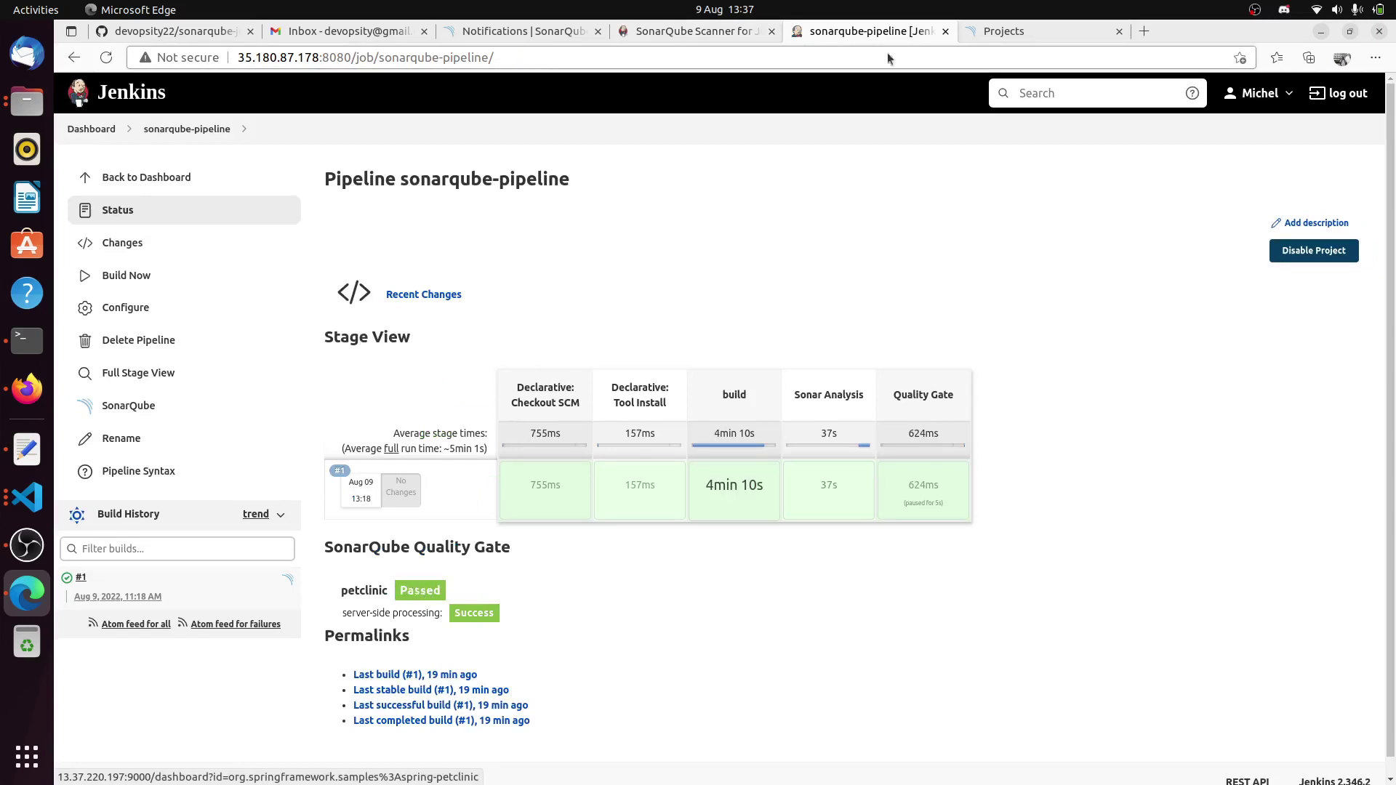
- Recheck the Jenkinsfile in Visual Studio Code and compare petclinic's quality gate status between Jenkins and SonarQube in Microsoft Edge
left_click(27, 497)
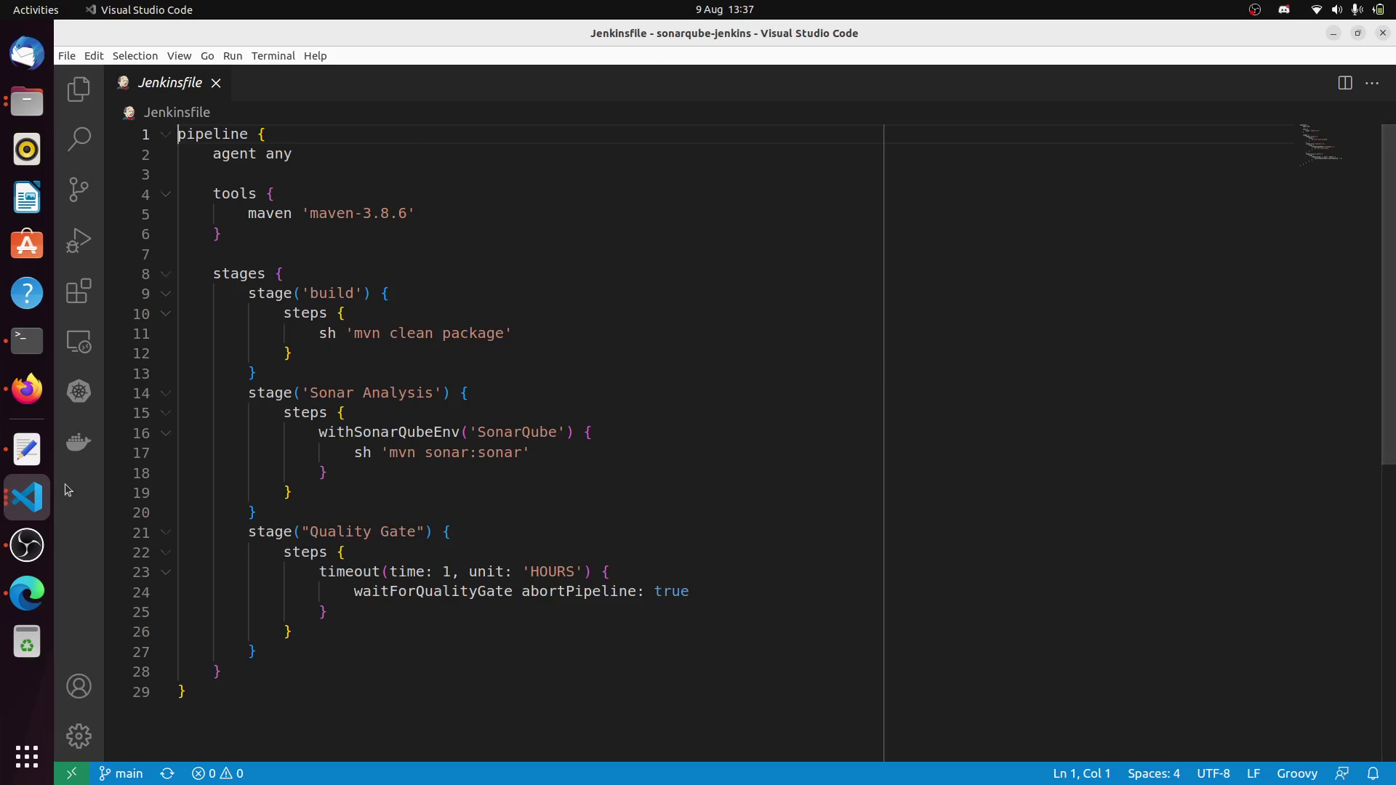
left_click(27, 595)
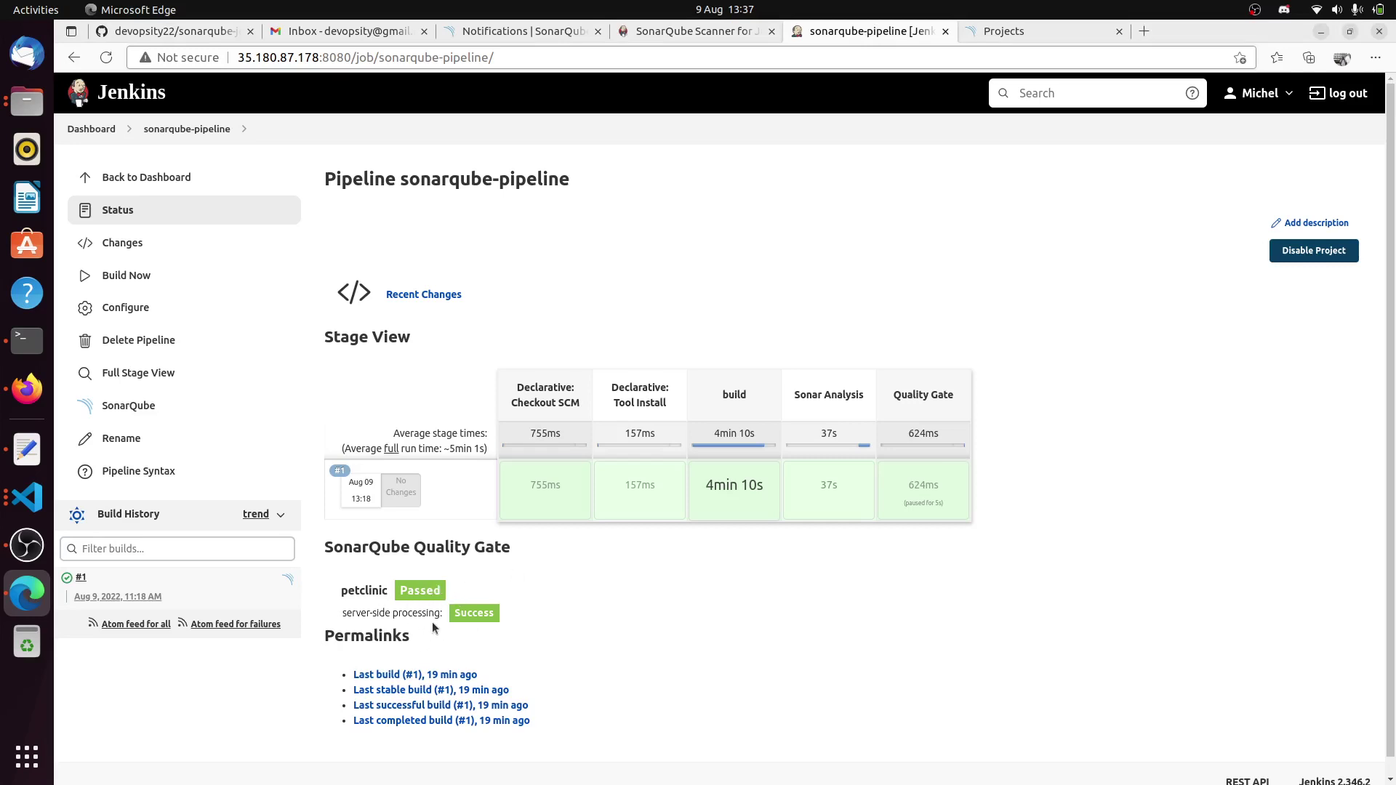
left_click(1054, 29)
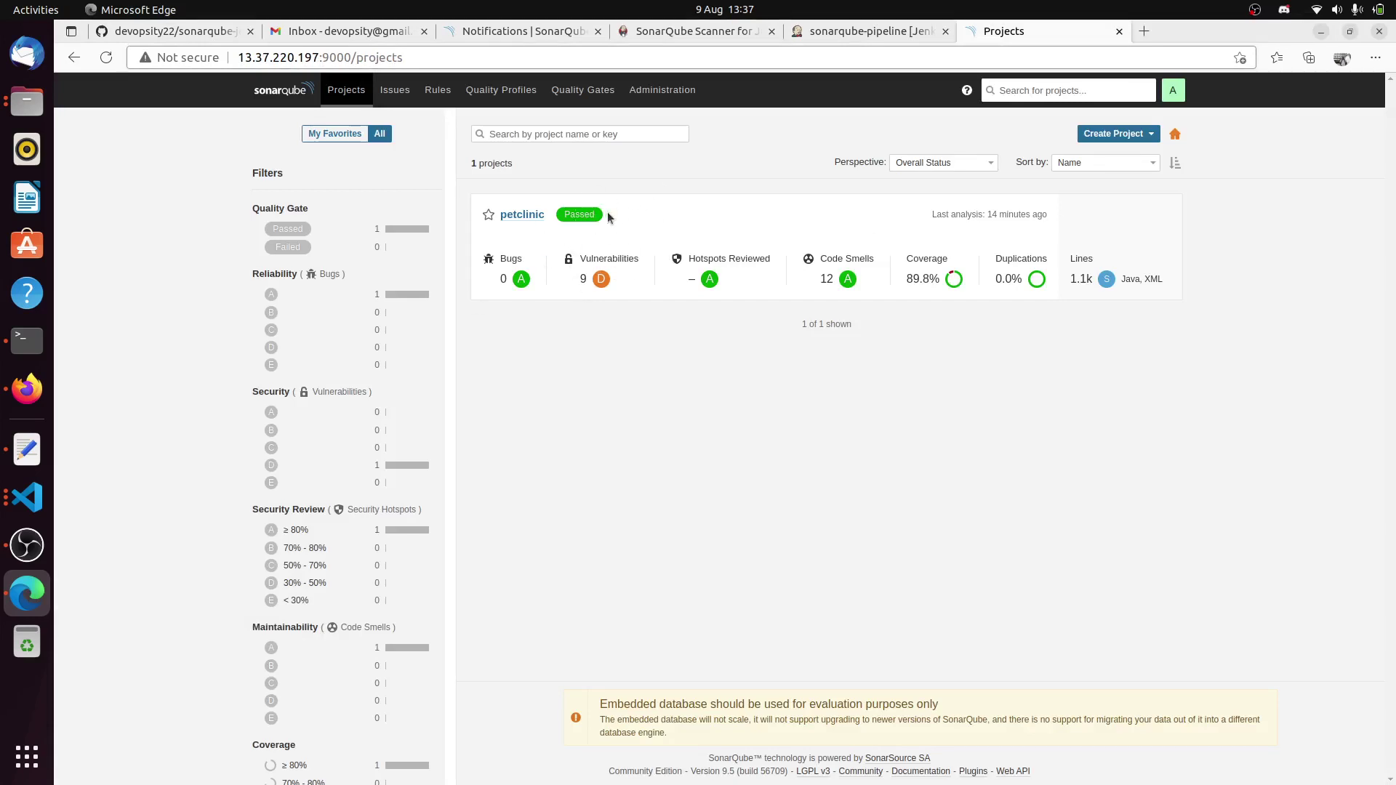
left_click(835, 32)
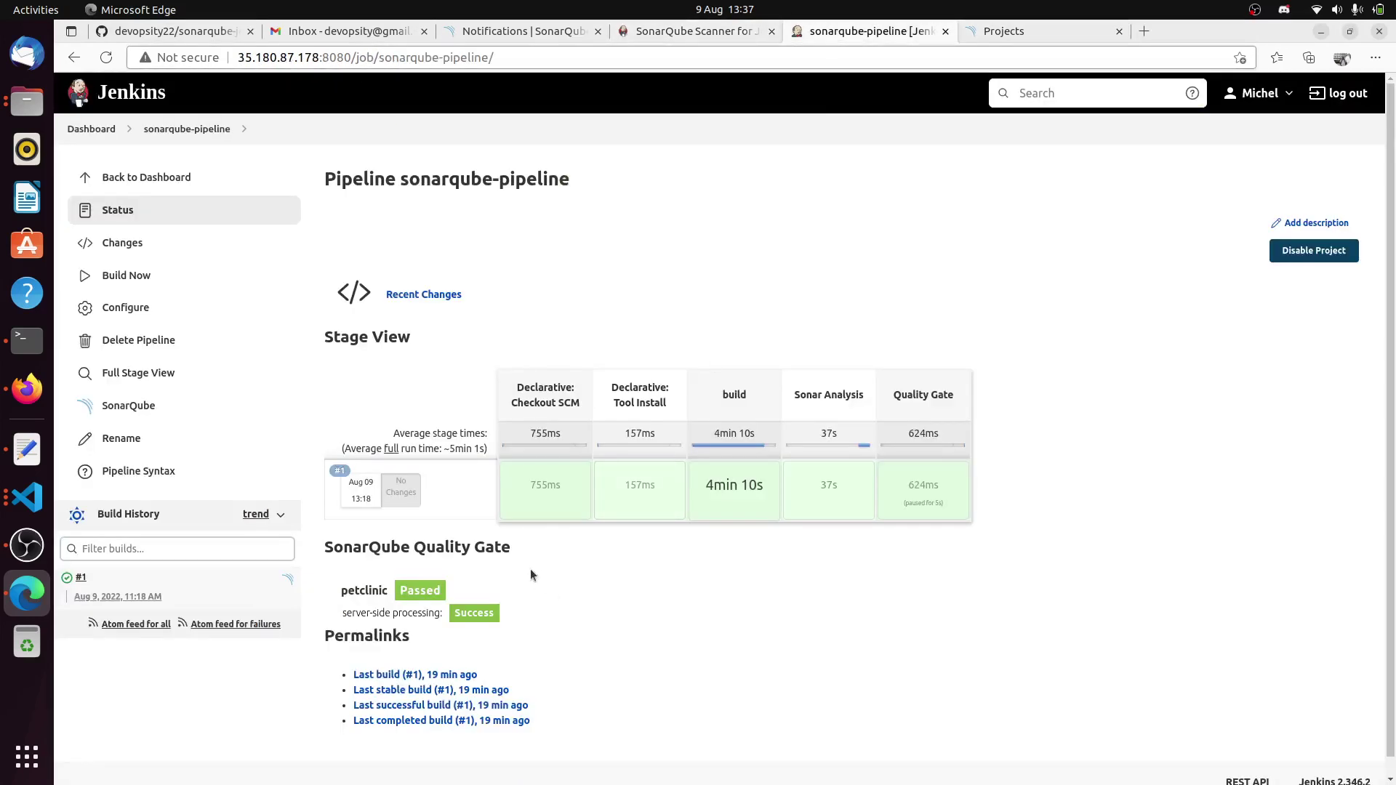